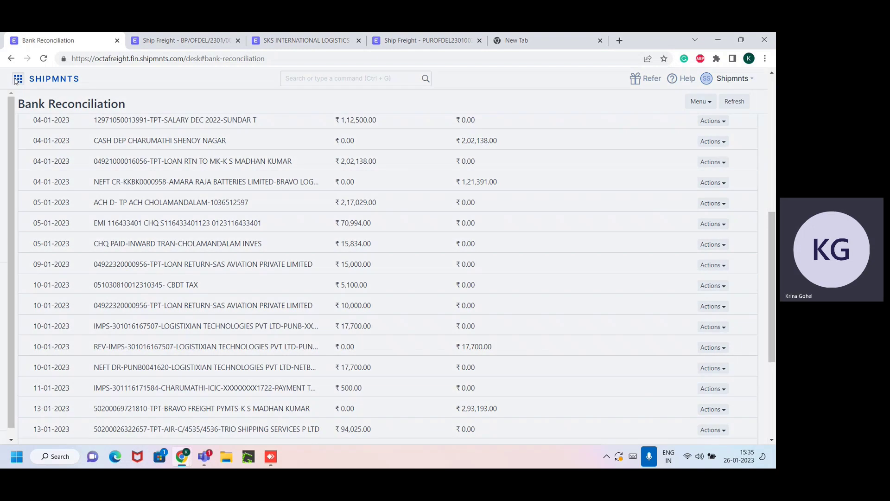
Open a new bank receipt from debtor in a separate browser tab placed beside the Bank Reconciliation tab
click(17, 79)
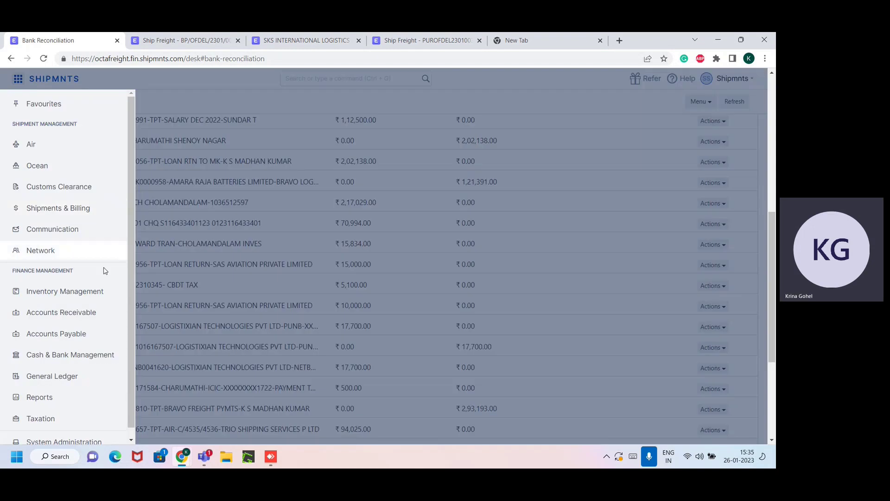
click(60, 361)
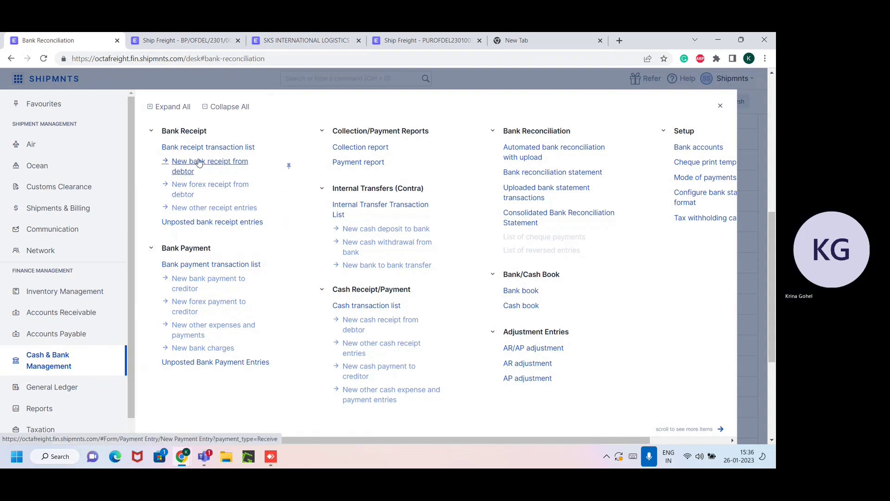
right_click(198, 163)
click(221, 169)
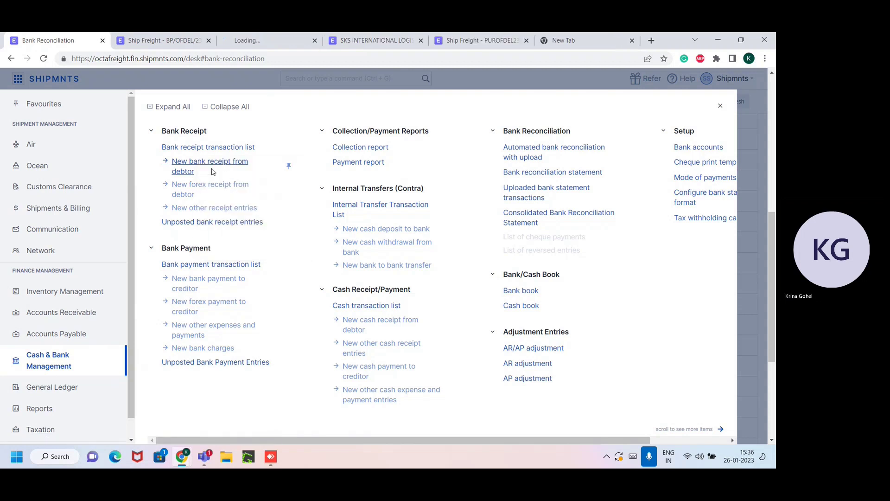
drag(251, 40, 121, 39)
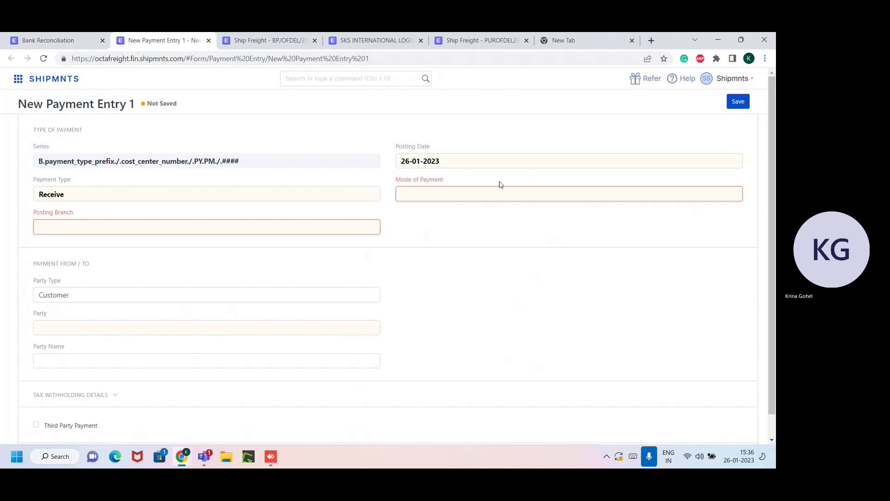
Check the ₹ 4,20,000.00 deposit in the bank reconciliation list and set the receipt's posting date to 04-01-2023
click(405, 161)
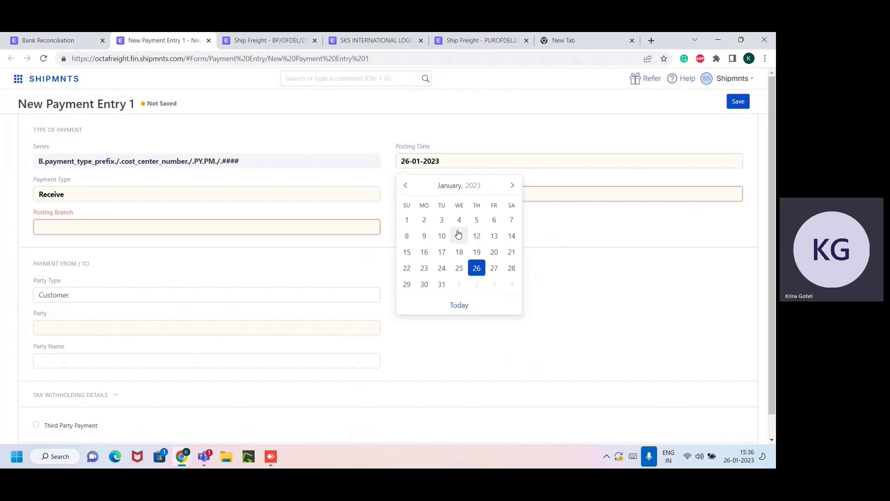
click(89, 44)
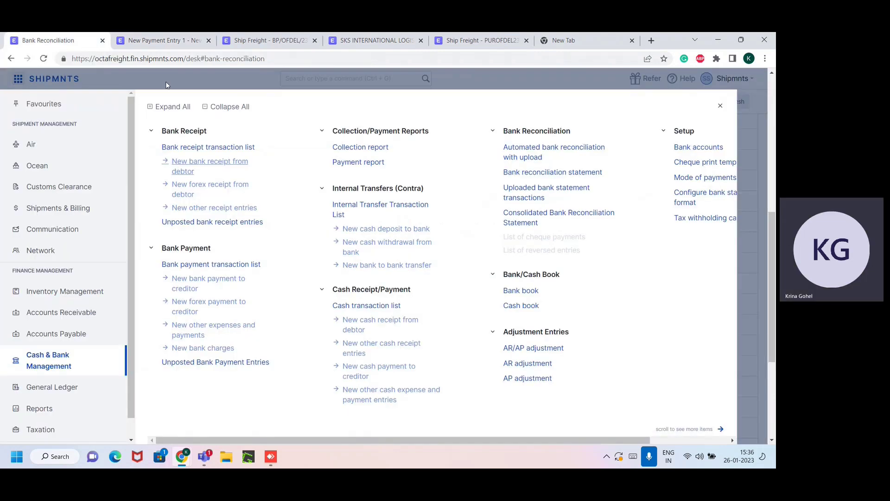
key(Escape)
scroll(265, 149, up, 1)
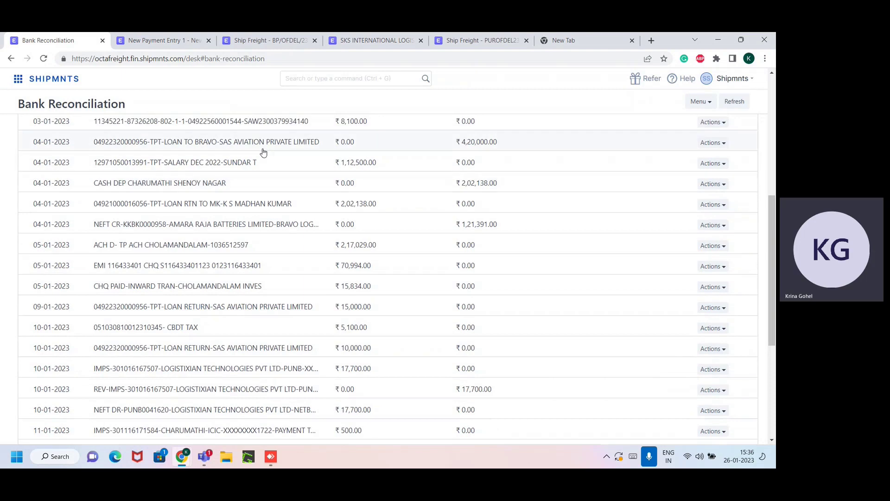
scroll(263, 152, up, 2)
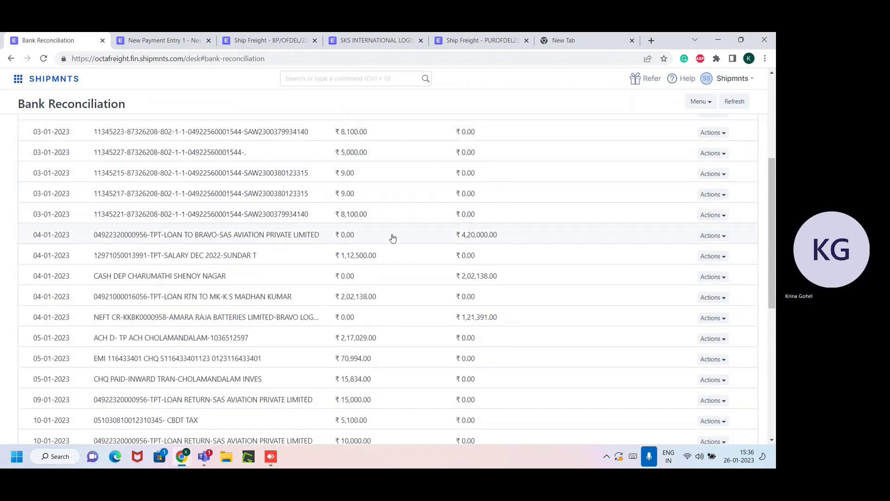
scroll(393, 238, down, 1)
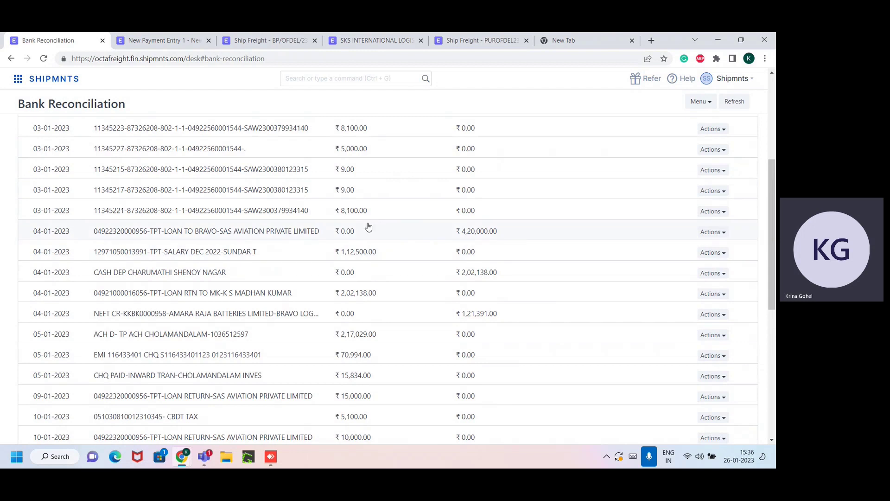
click(134, 40)
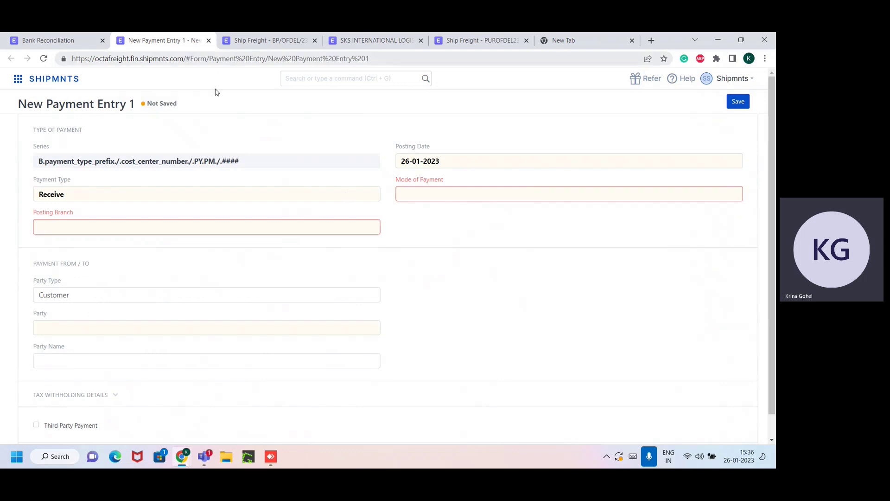
click(431, 162)
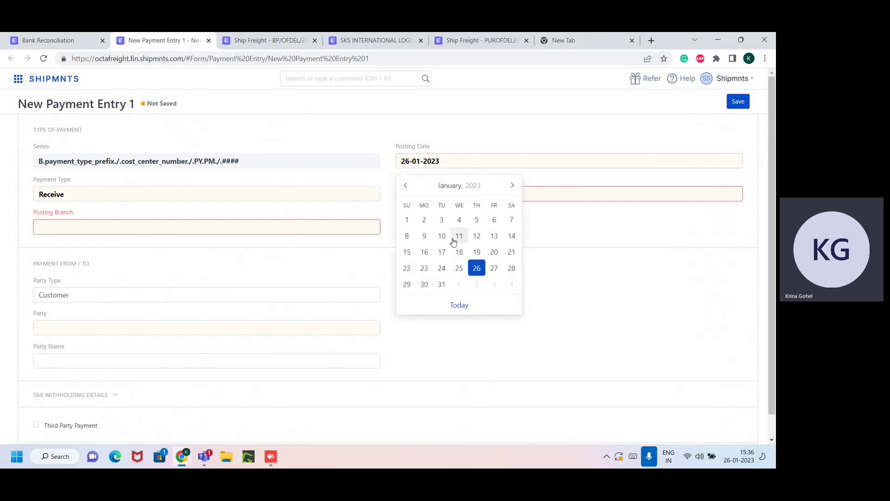
click(458, 219)
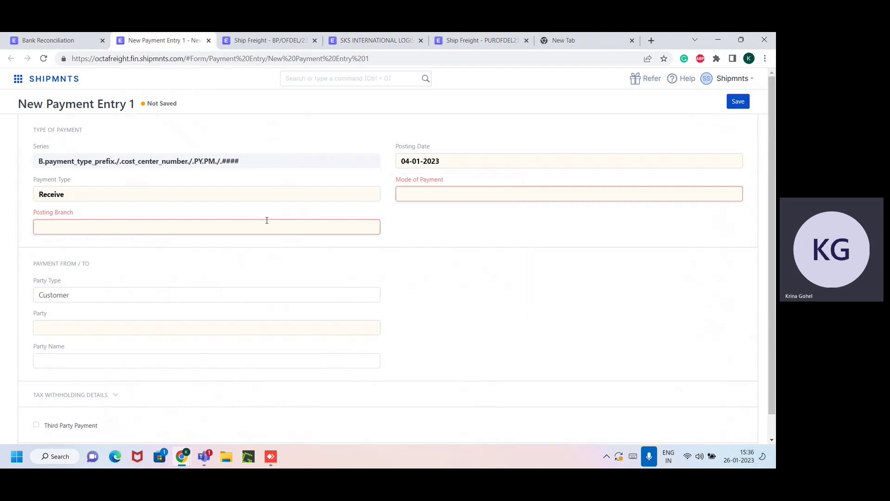
Set the posting branch to OFDEL - Delhi - OFL and the mode of payment to NEFT
click(266, 220)
text(delhi)
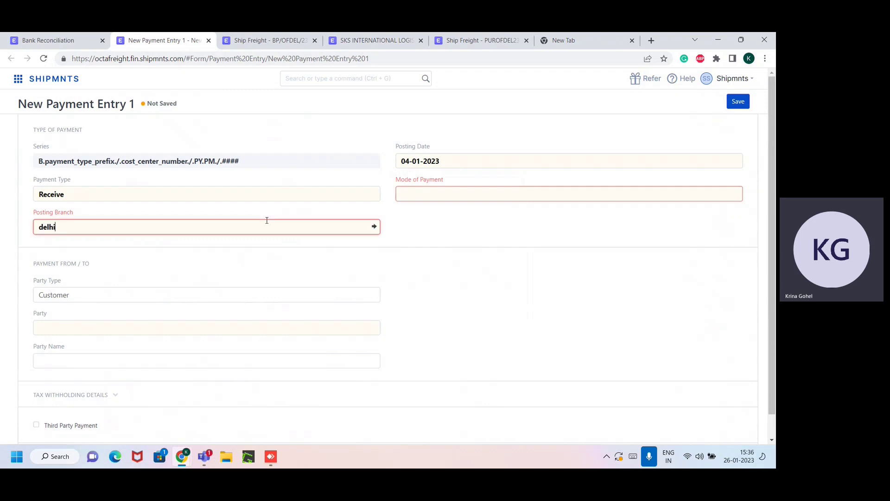
click(218, 242)
click(419, 191)
text(n)
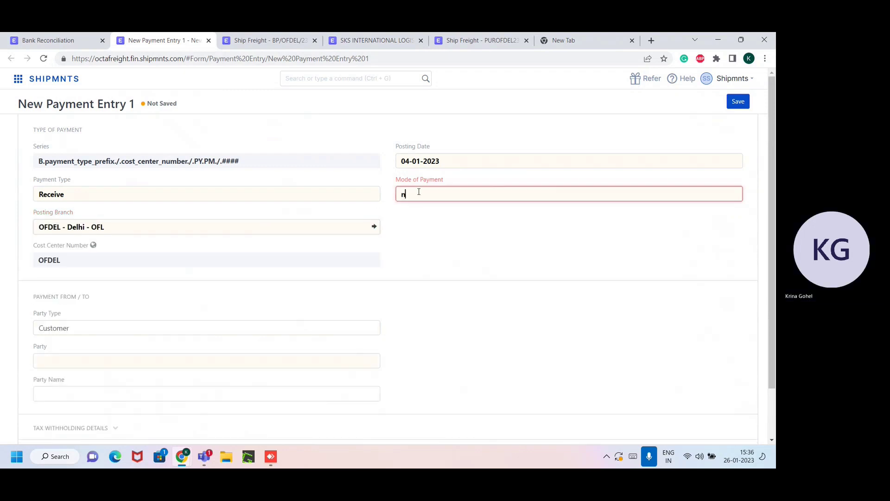
text(eft)
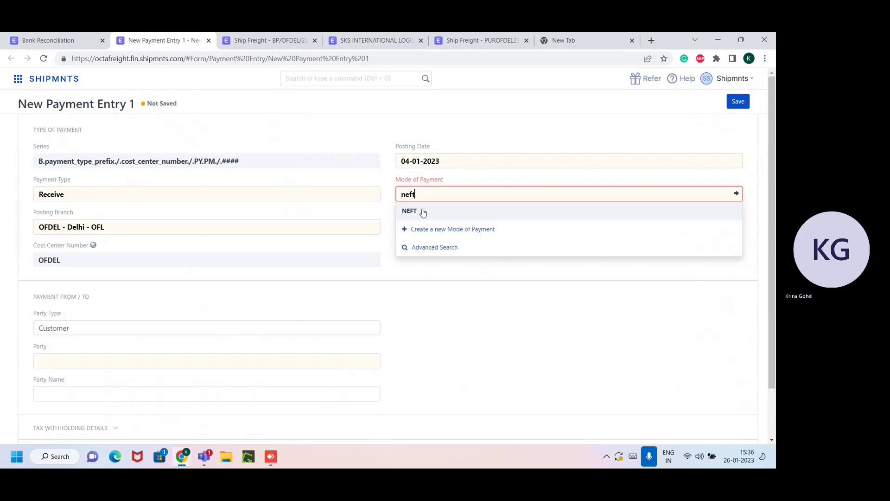
click(423, 211)
Choose Vipra International Private Limited as the party and KTK-45 - Kotak Mahindra Bank Ltd as the bank account
scroll(274, 327, down, 2)
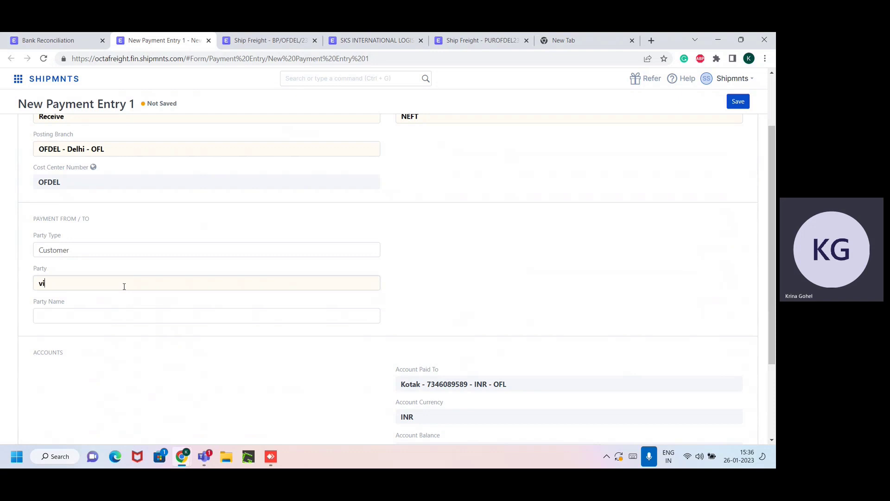
click(90, 305)
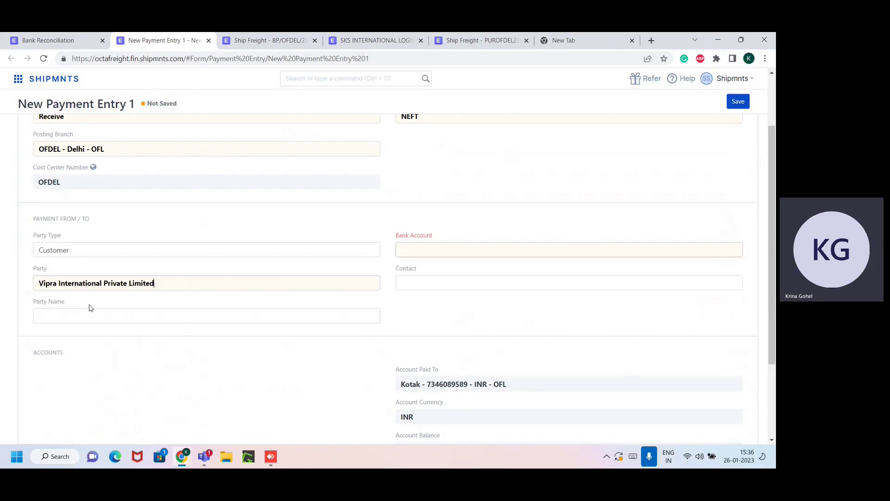
scroll(90, 308, down, 1)
scroll(95, 307, down, 1)
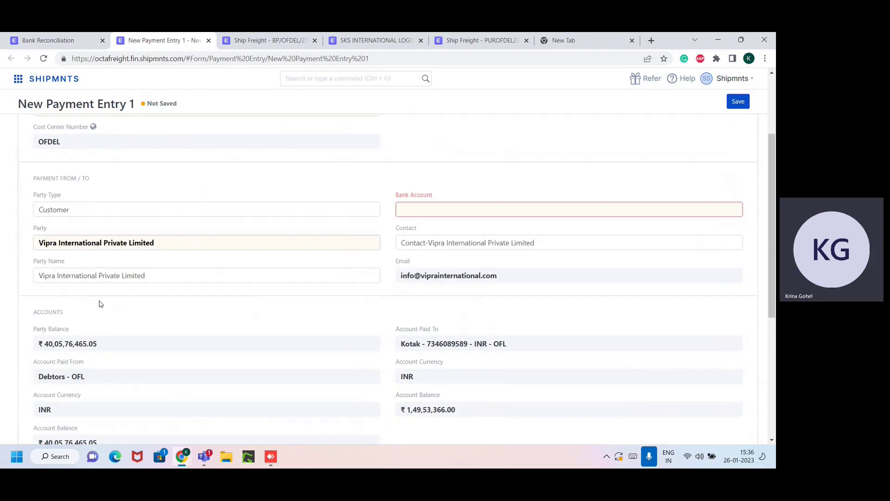
click(421, 204)
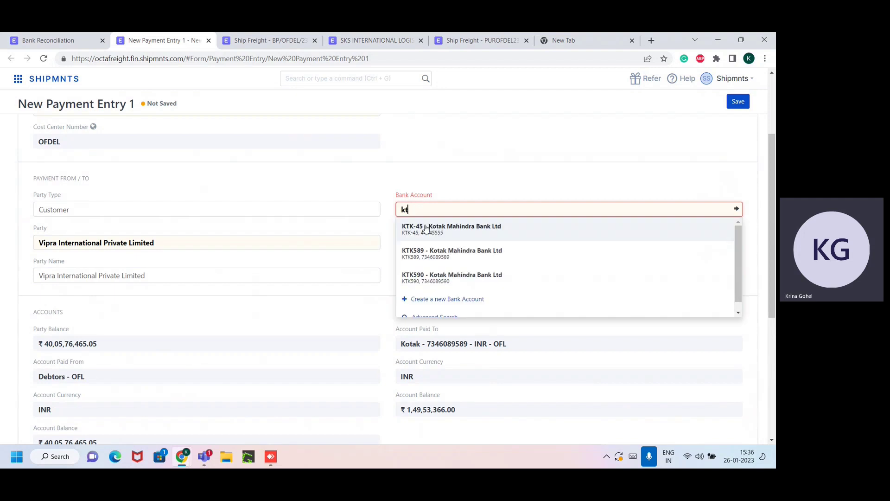
click(427, 228)
Enter 420000 as the paid amount in INR
scroll(423, 227, down, 4)
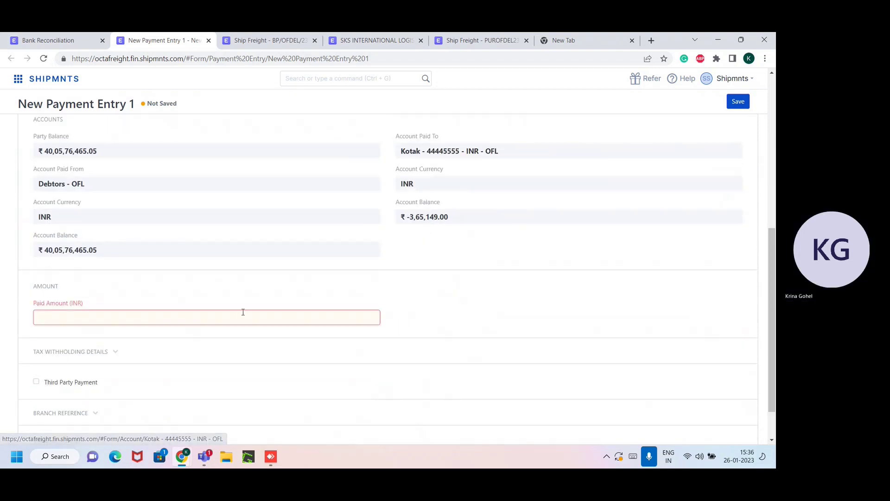
click(234, 317)
text(4)
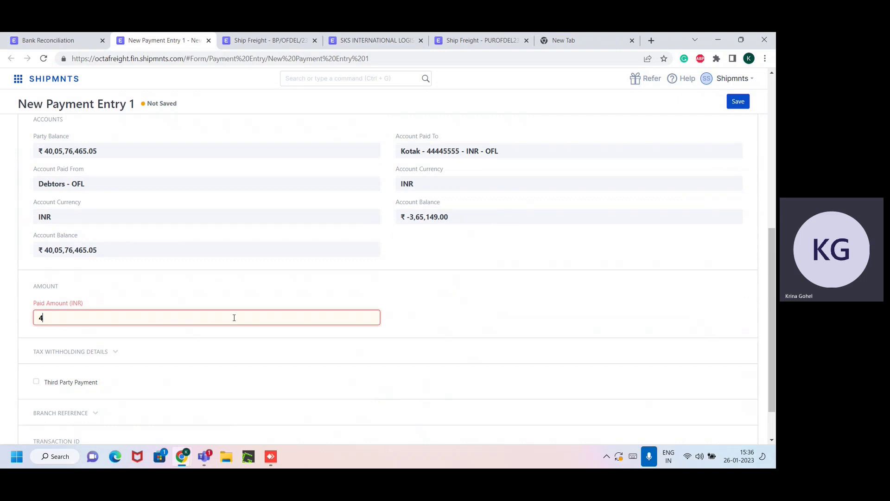
text(20000)
click(296, 274)
Add outstanding invoice BOSOFDEL22050007 as the reference and allocate the payment amount to it
scroll(297, 276, down, 5)
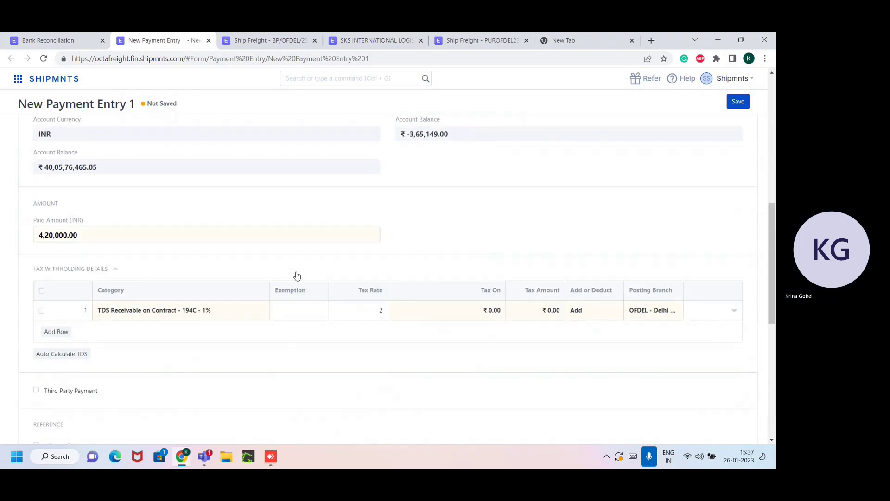
scroll(297, 276, down, 1)
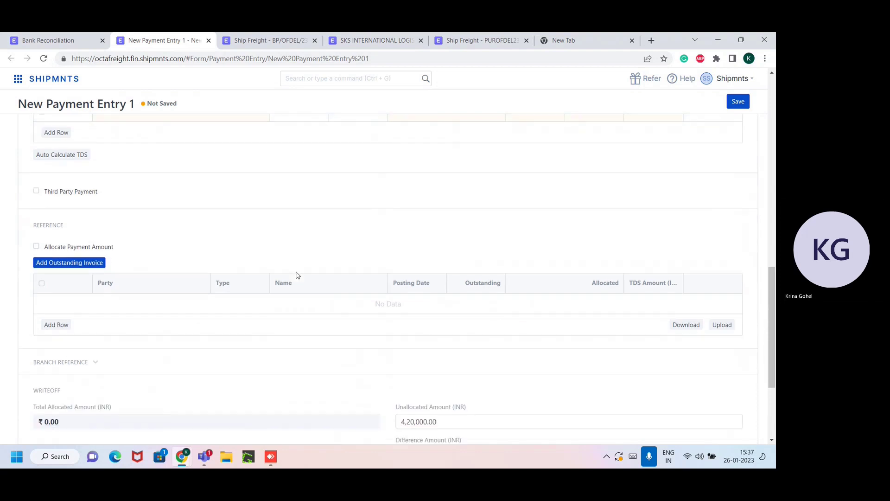
scroll(297, 276, up, 2)
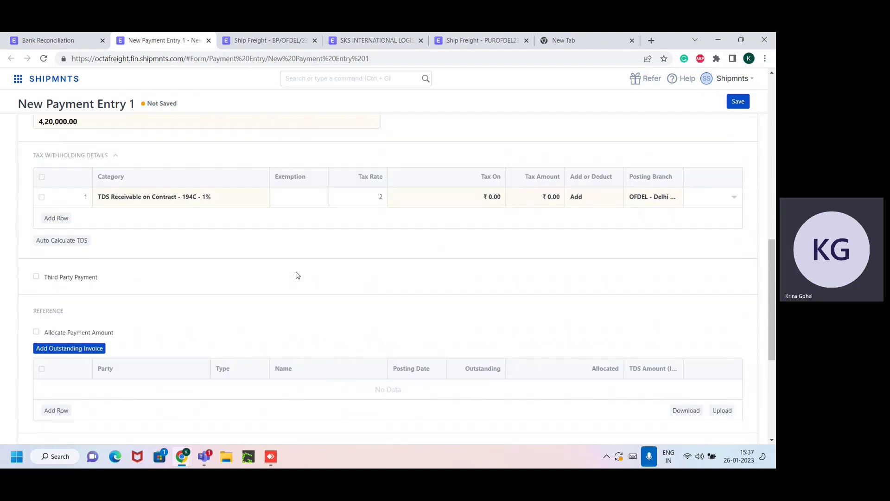
click(88, 348)
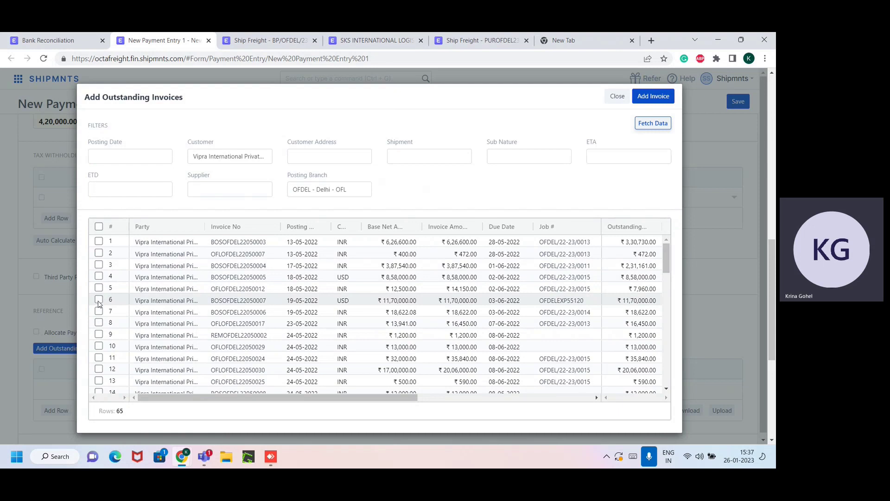
click(98, 303)
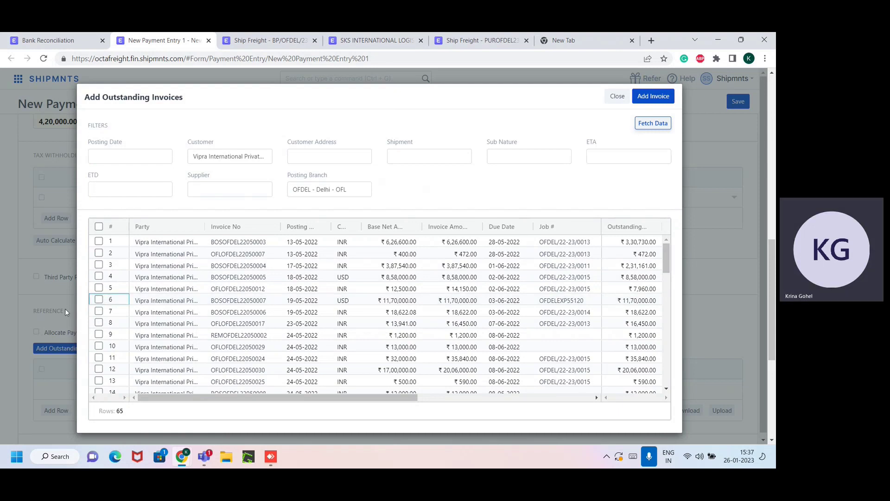
click(98, 301)
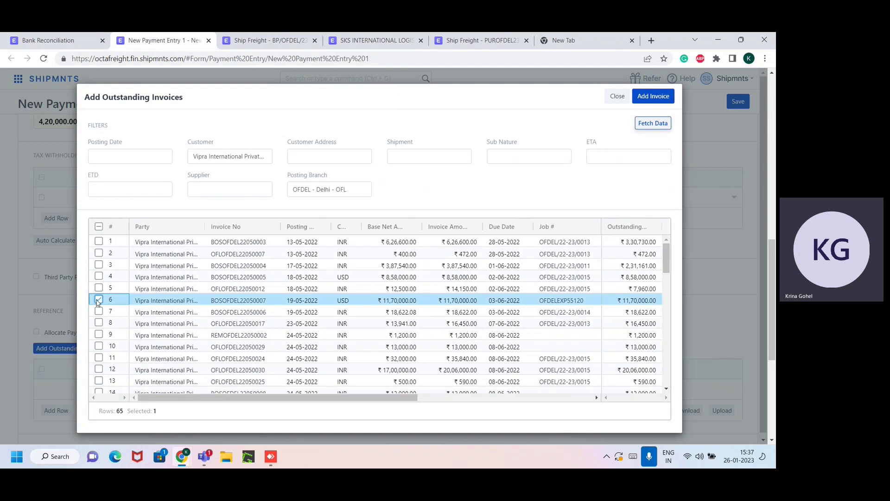
click(654, 96)
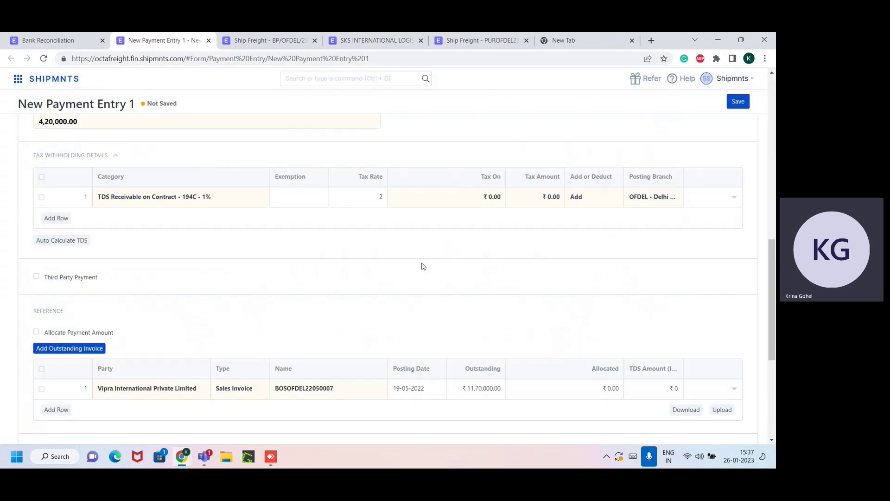
click(37, 333)
Enter UTR6789 as the cheque/reference number and 04-01-2023 as the cheque/reference date
scroll(303, 285, down, 4)
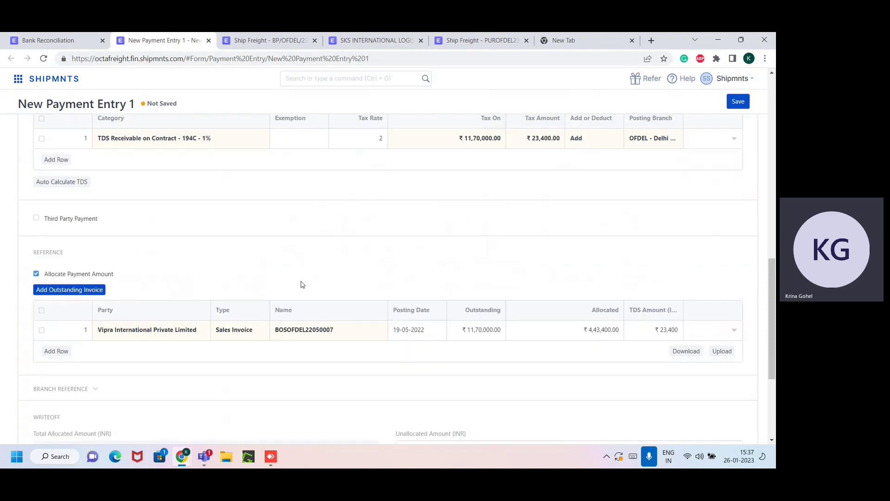
scroll(417, 273, down, 1)
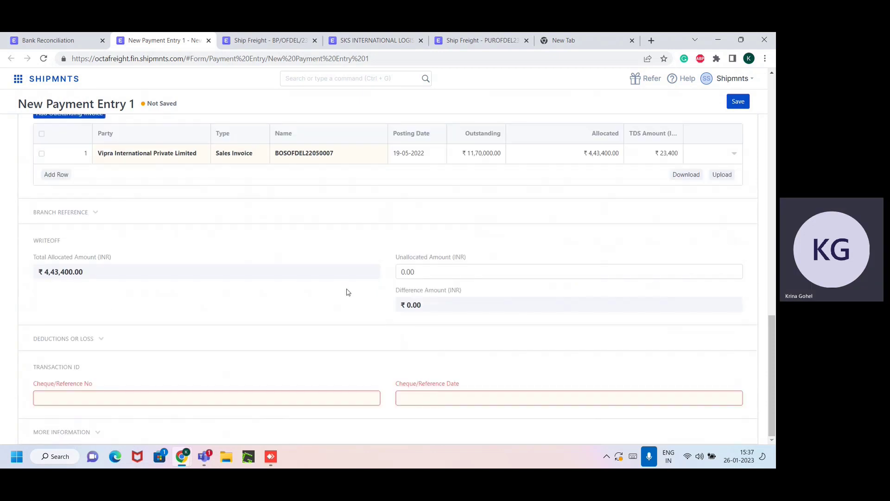
click(49, 395)
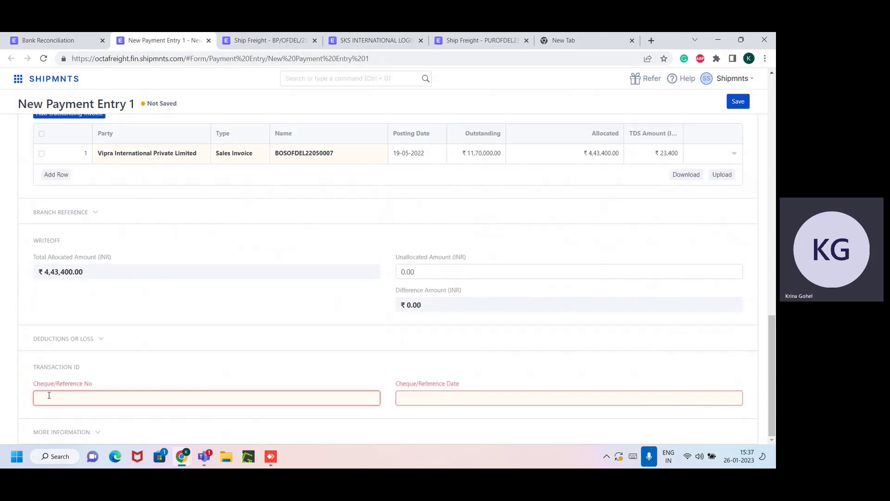
text(UTR6789)
click(403, 398)
click(459, 290)
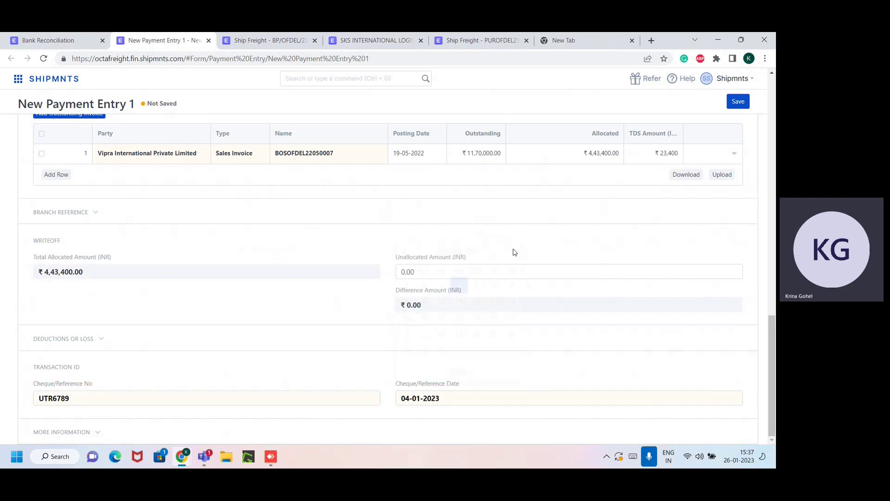
Save the payment entry, submit it and confirm the submission
scroll(541, 237, up, 2)
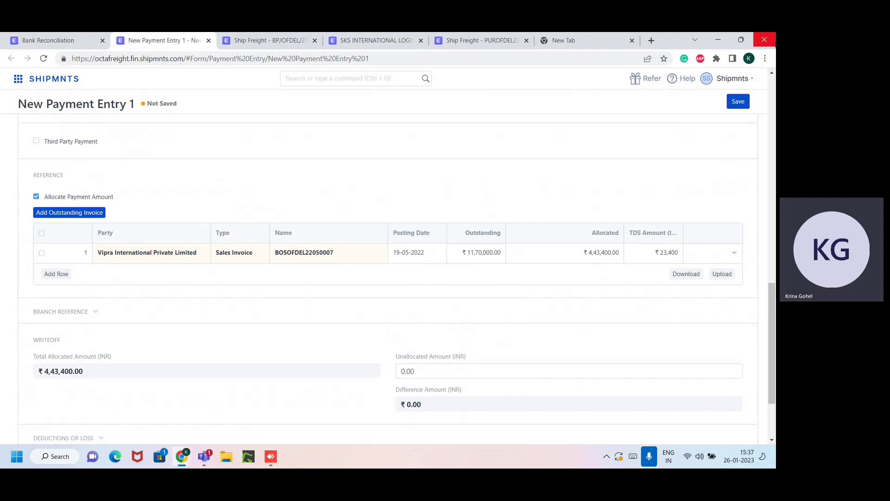
click(738, 101)
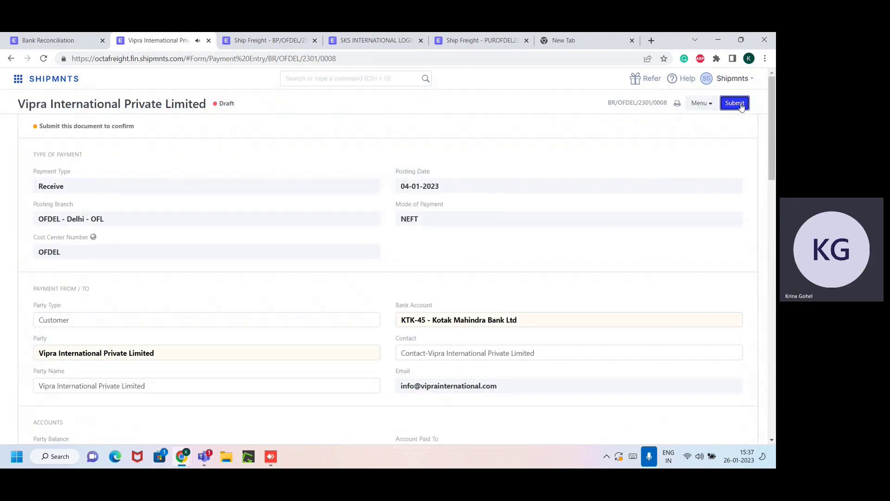
click(738, 103)
click(513, 97)
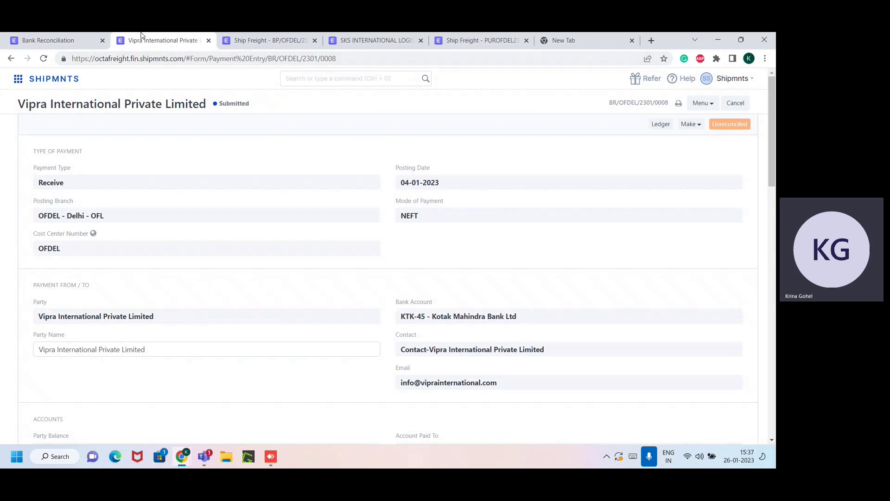
Reconcile the ₹ 4,20,000 bank credit dated 04-01-2023 with the matching Vipra International Private Limited receipt in Bank Reconciliation
click(28, 35)
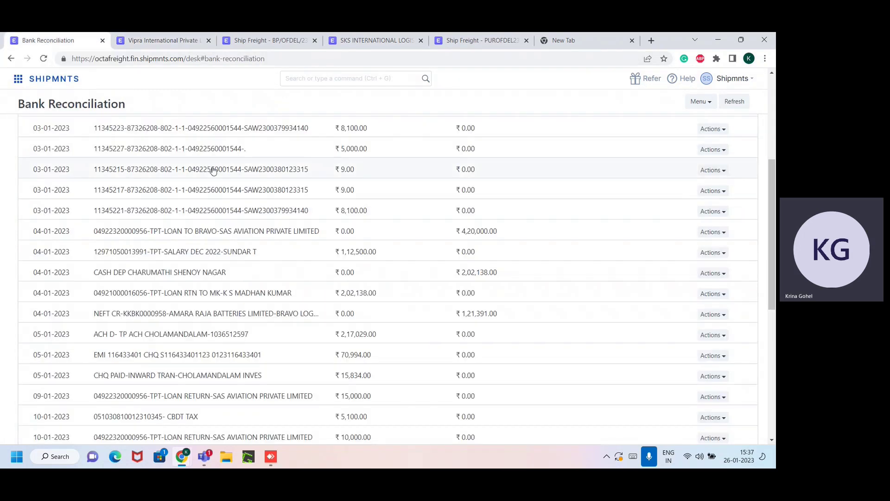
click(206, 232)
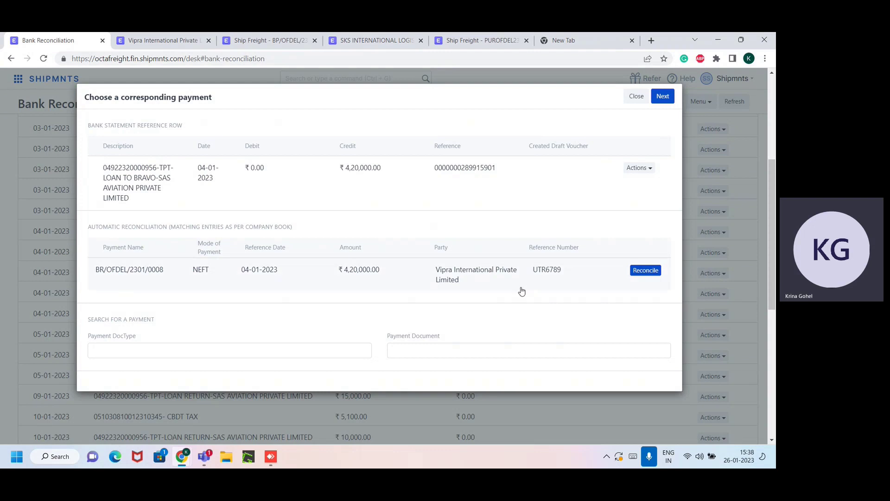
click(636, 96)
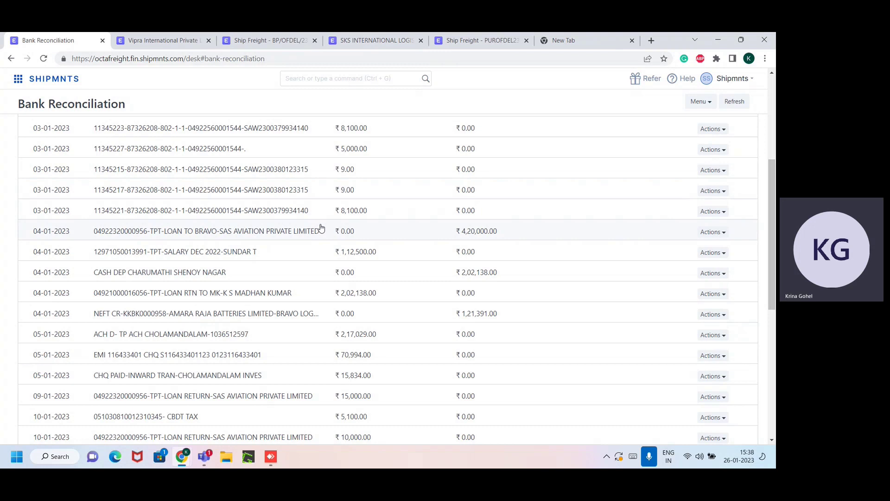
click(297, 233)
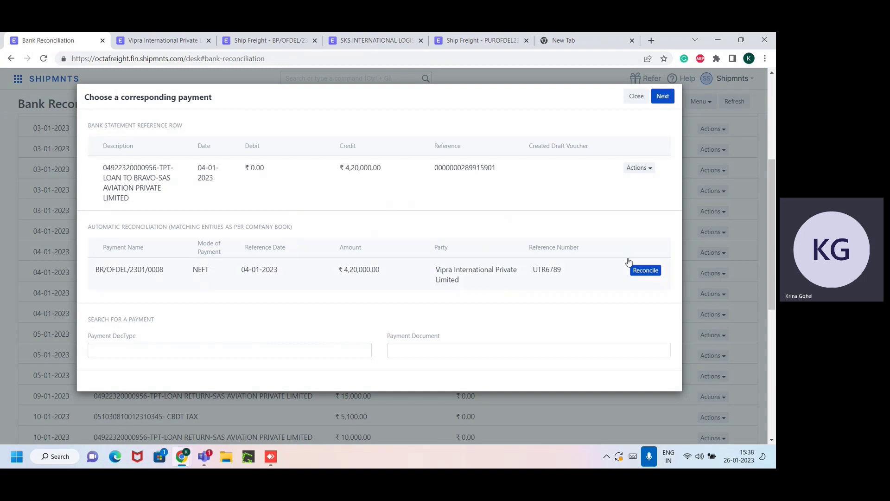
click(639, 269)
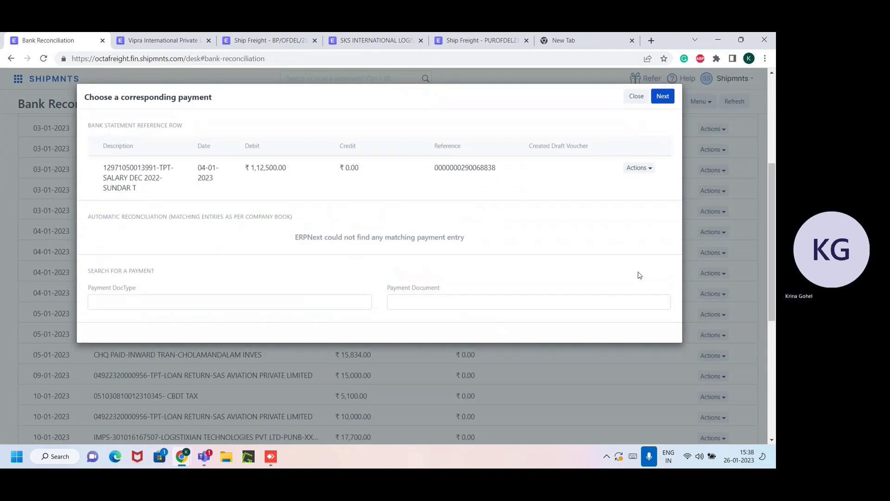
click(636, 96)
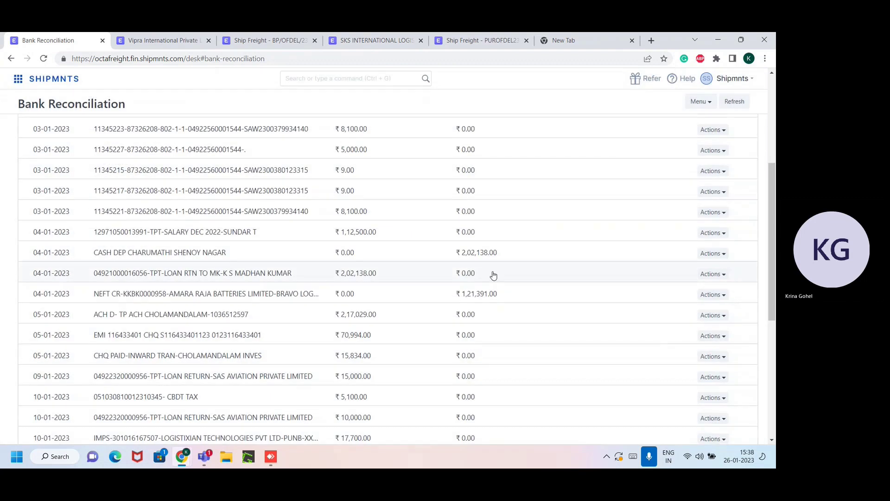
Open a new bank payment to creditor in a separate browser tab and place it beside the Bank Reconciliation tab
scroll(493, 275, up, 1)
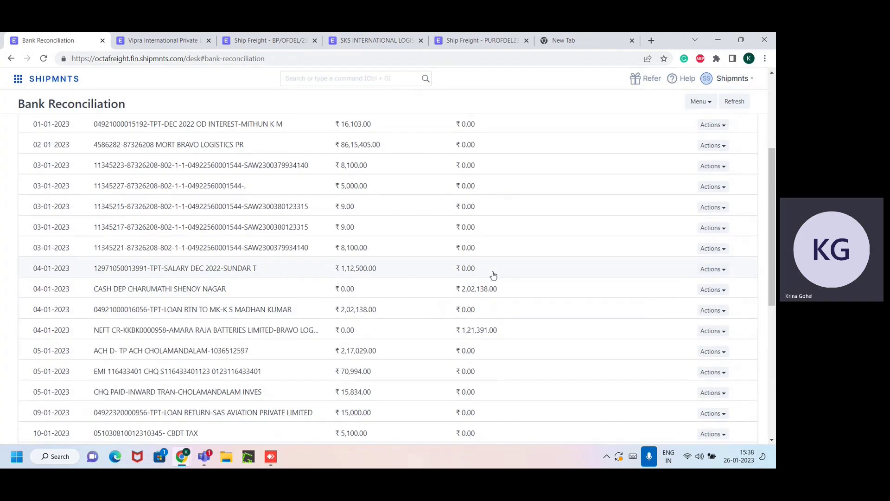
scroll(494, 275, up, 1)
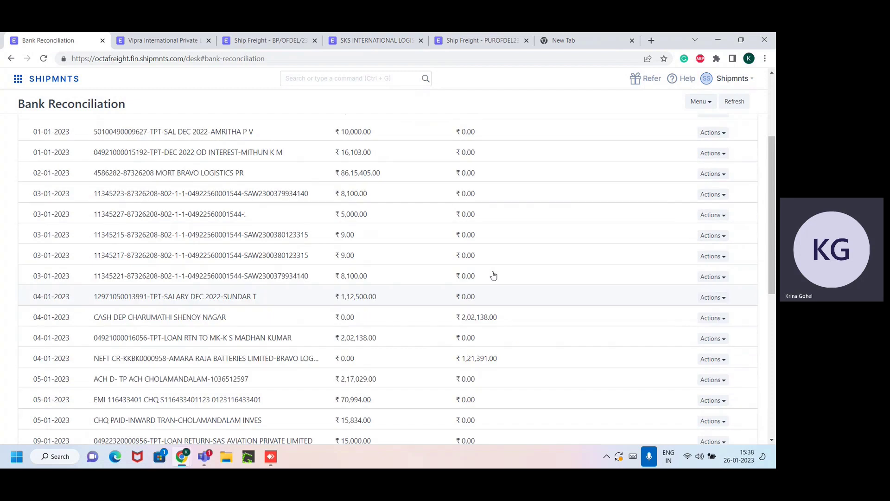
click(17, 78)
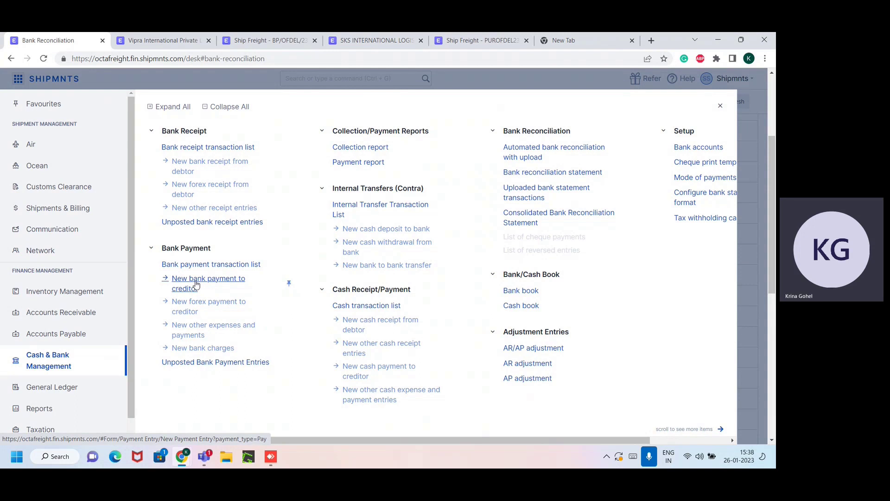
right_click(196, 284)
click(209, 291)
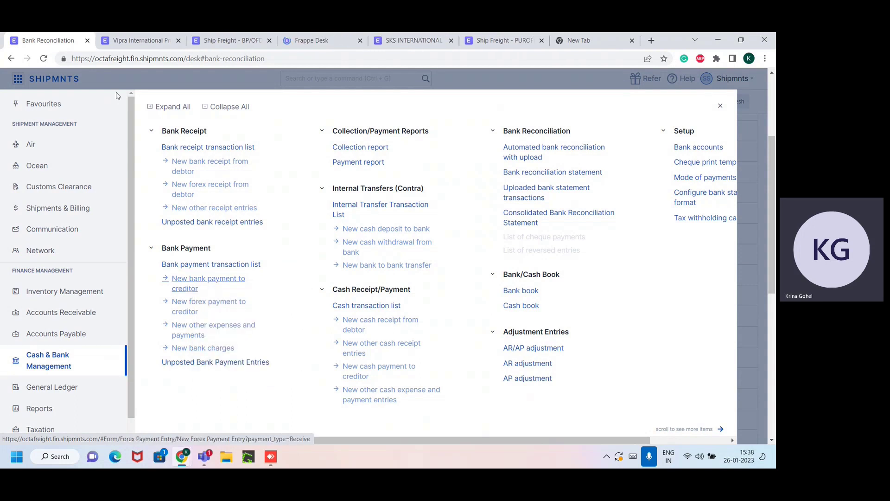
drag(306, 41, 148, 39)
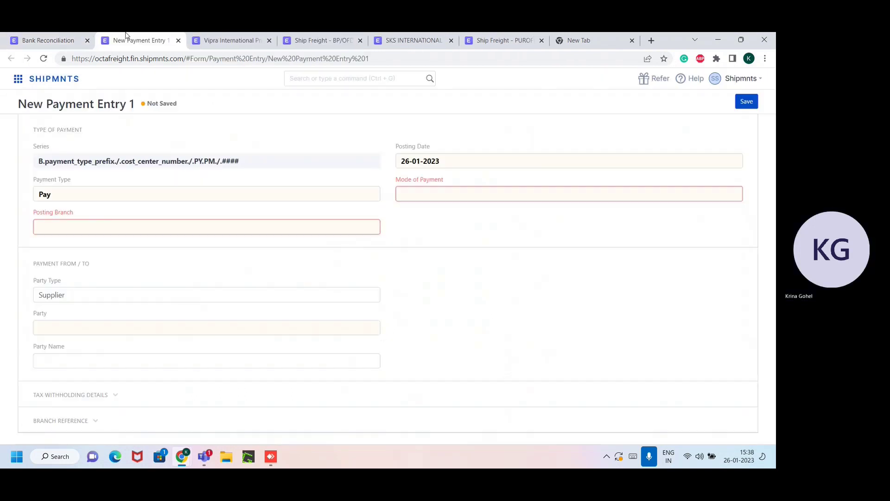
Review the uploaded bank transactions in Bank Reconciliation against the blank new payment entry form
click(48, 40)
click(212, 76)
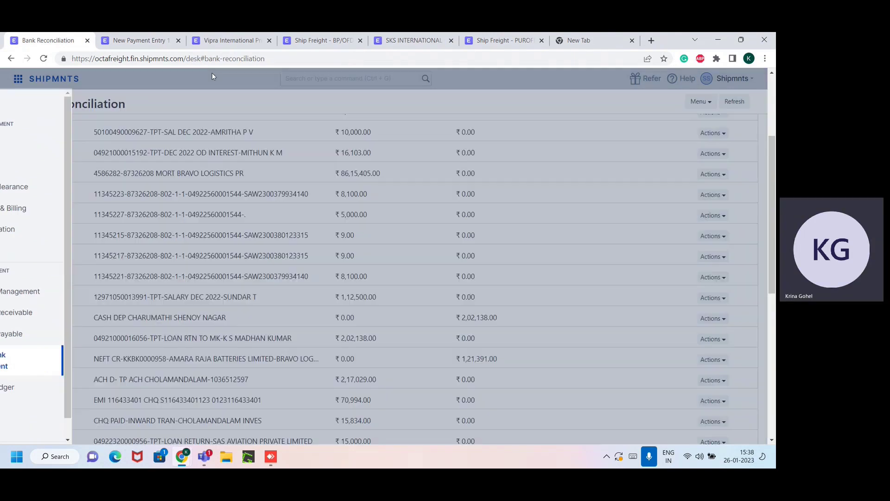
scroll(330, 267, down, 1)
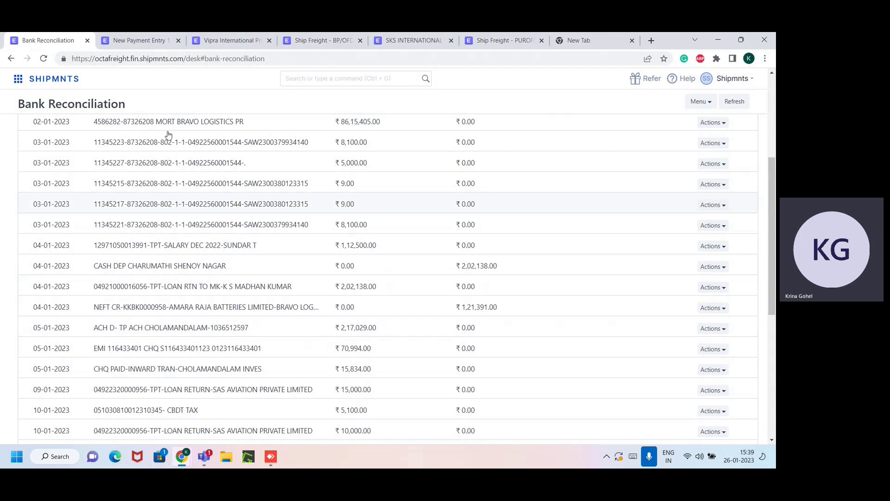
click(139, 40)
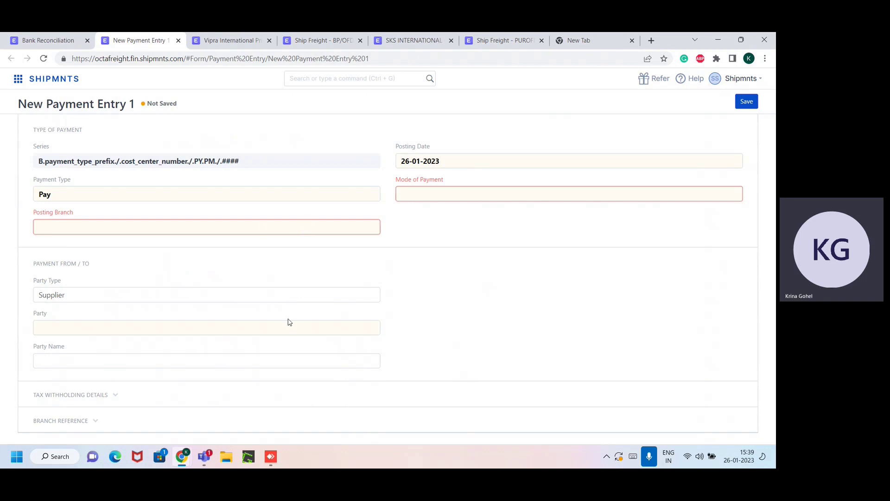
click(64, 36)
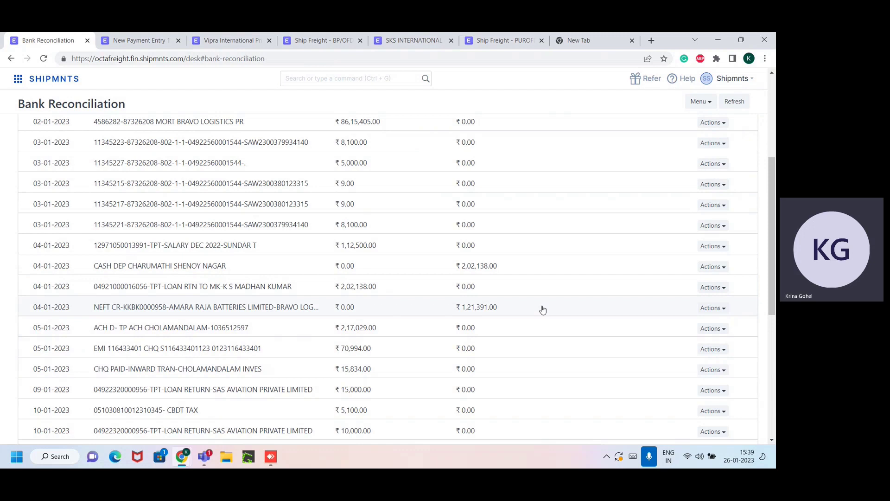
click(147, 38)
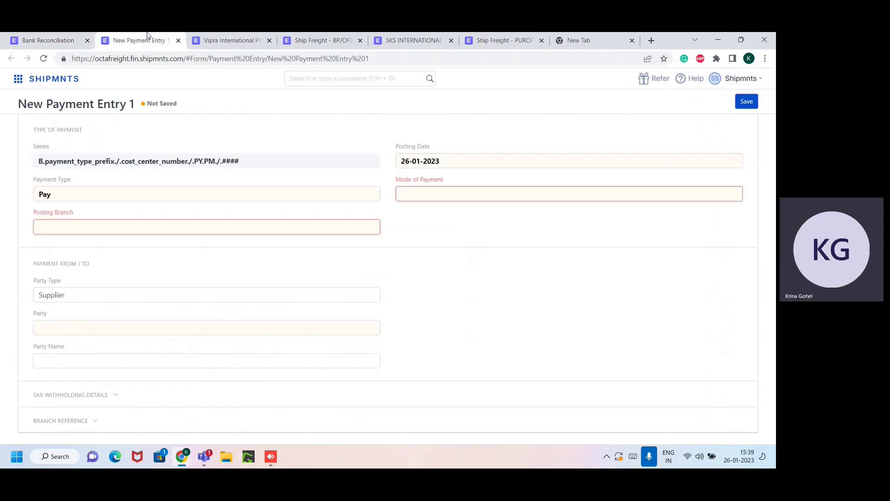
click(42, 40)
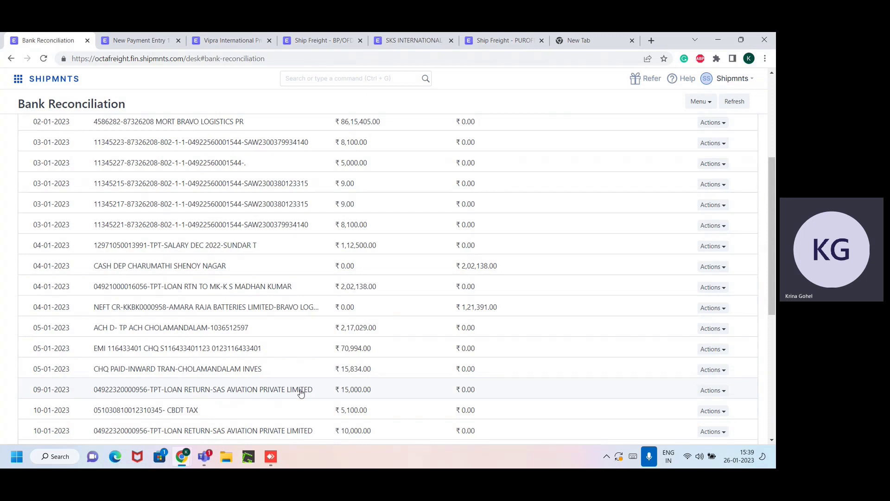
click(153, 40)
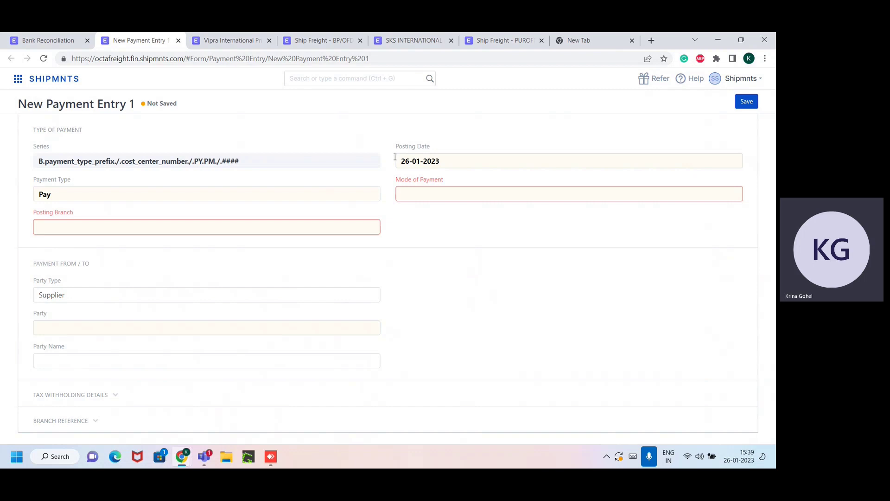
click(61, 37)
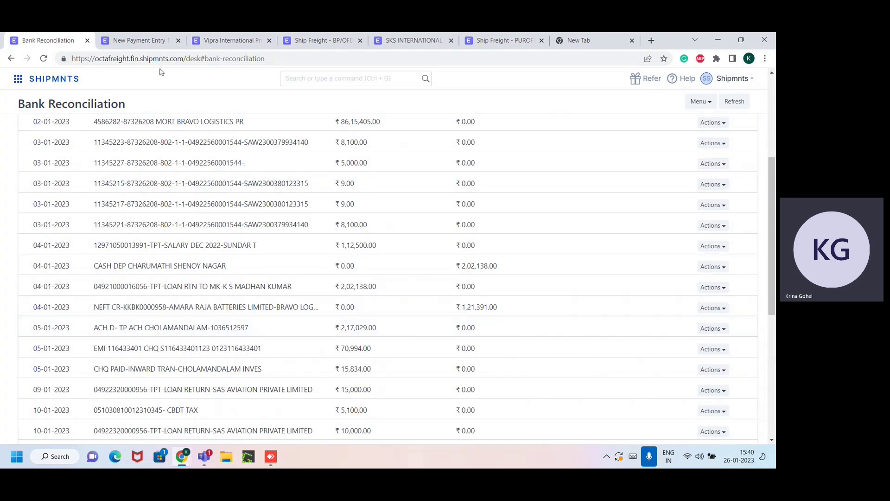
In the new payment entry, set the posting date to 05-01-2023, mode of payment to NEFT and posting branch to OFDEL - Delhi - OFL
click(157, 42)
click(427, 161)
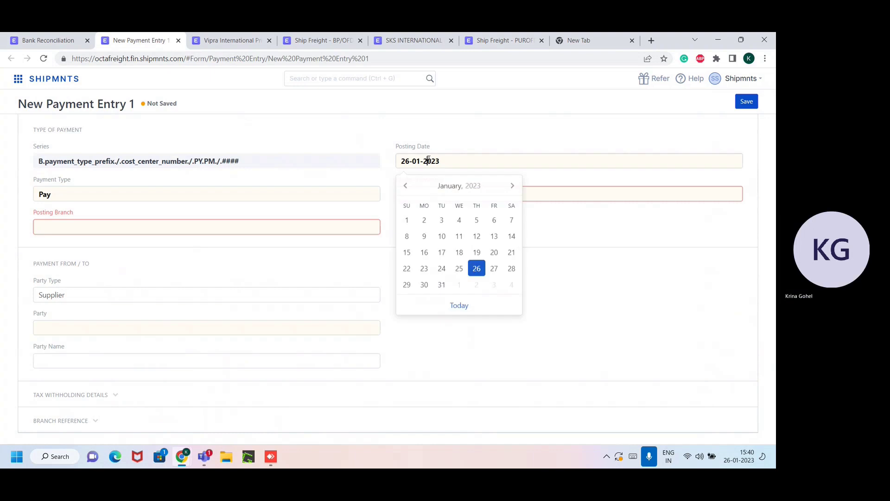
click(475, 220)
click(409, 188)
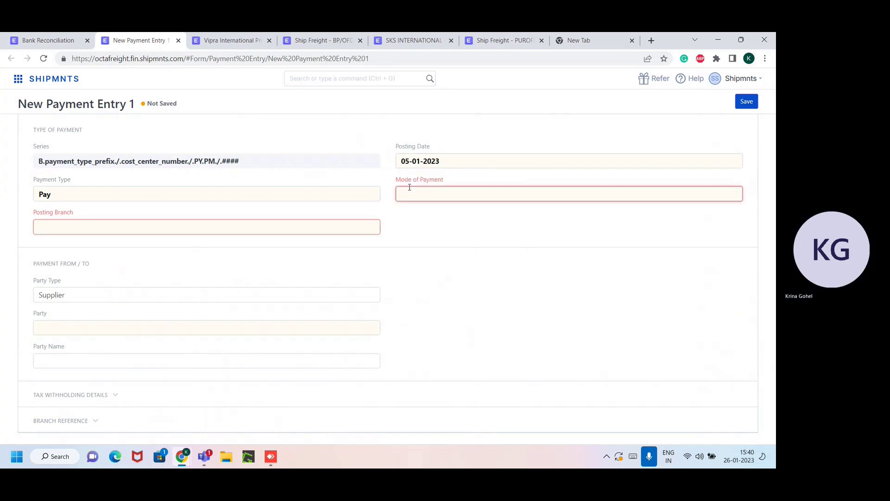
text(neft)
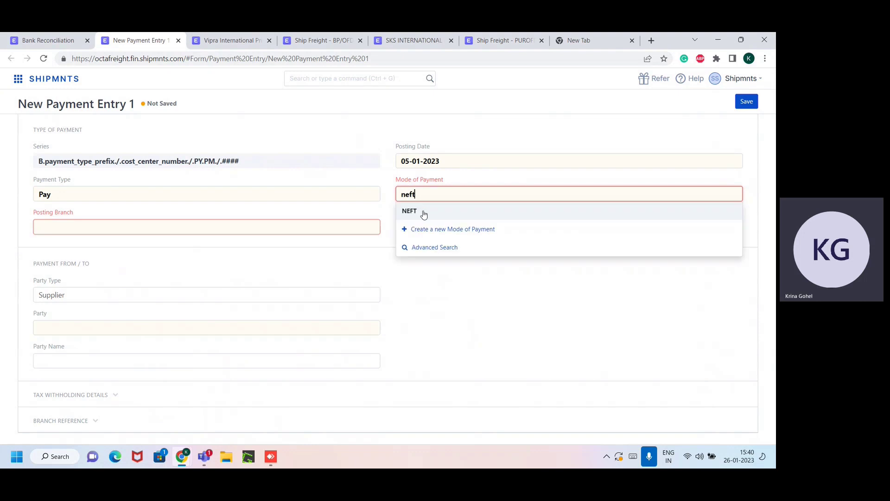
click(420, 209)
click(362, 228)
text(delhi)
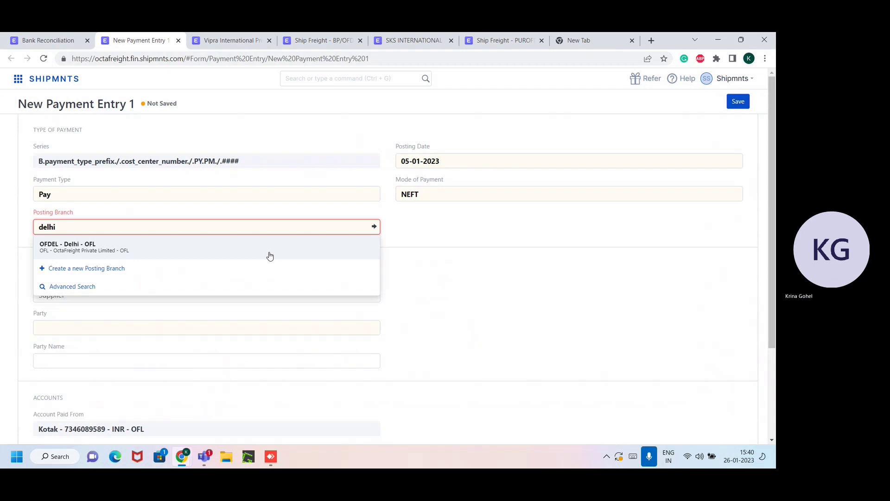
click(269, 256)
Choose DOMS Fabrics private Limited as the supplier party and KTK-45 - Kotak Mahindra Bank Ltd as the bank account
scroll(215, 332, down, 3)
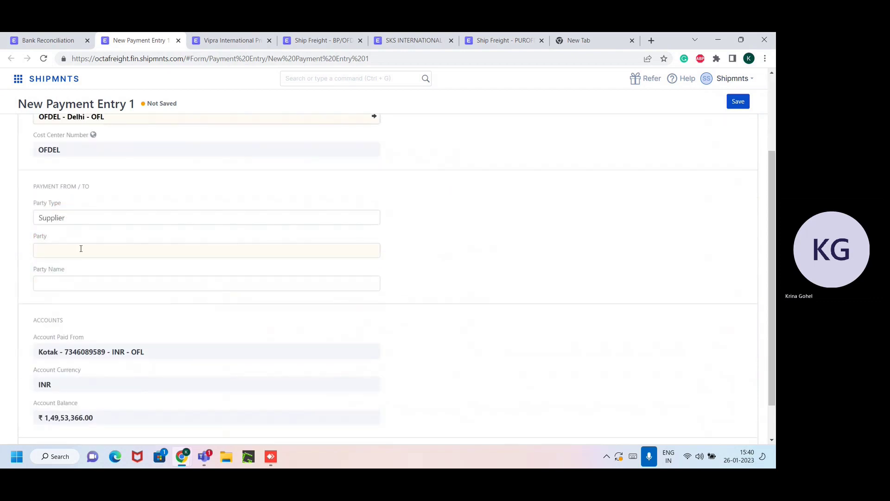
click(81, 248)
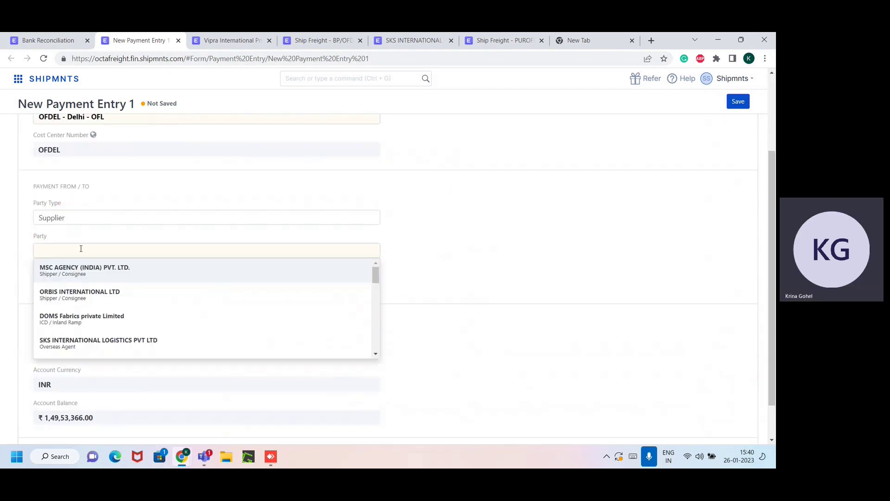
text(dom)
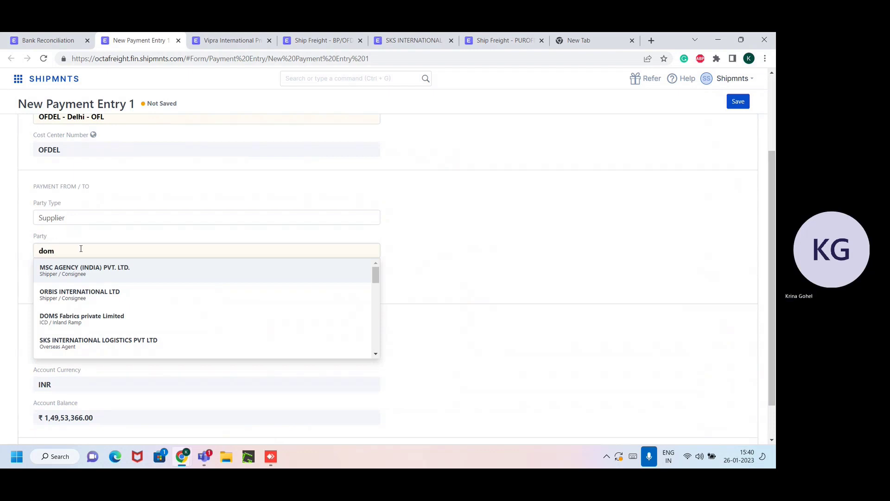
click(75, 274)
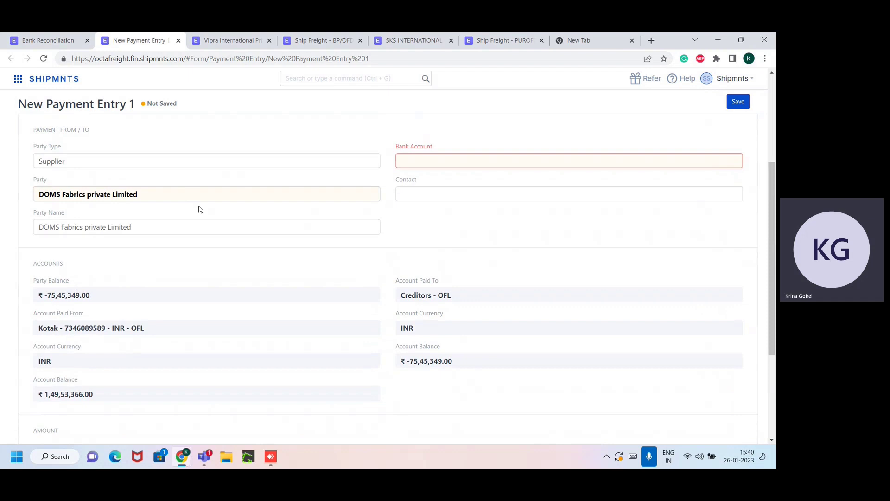
click(422, 161)
text(ktk)
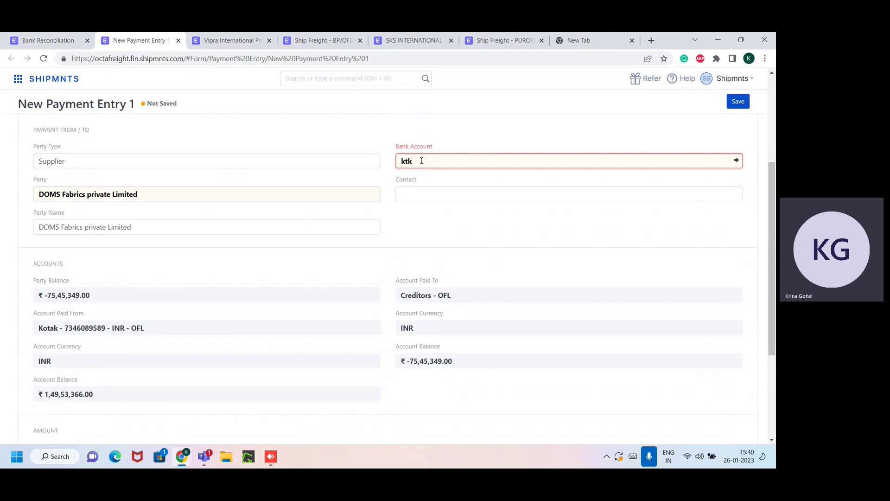
click(432, 186)
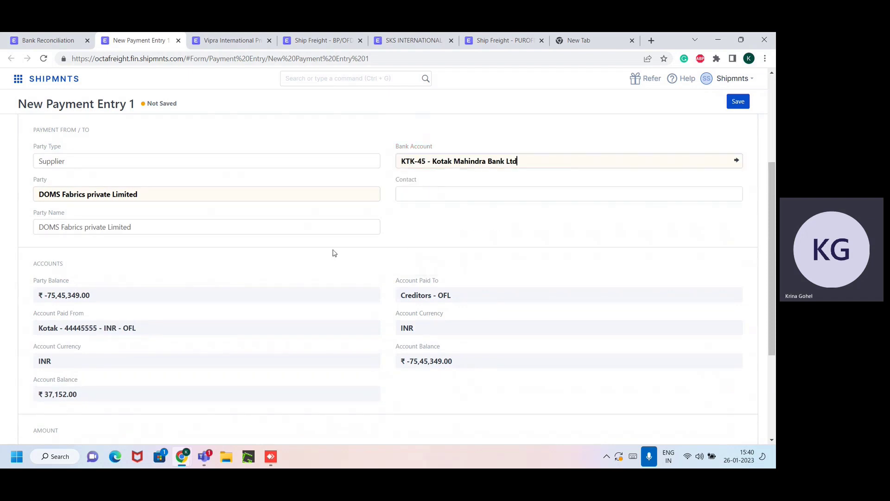
Enter 217029 as the paid amount in INR for the supplier payment
scroll(332, 253, down, 3)
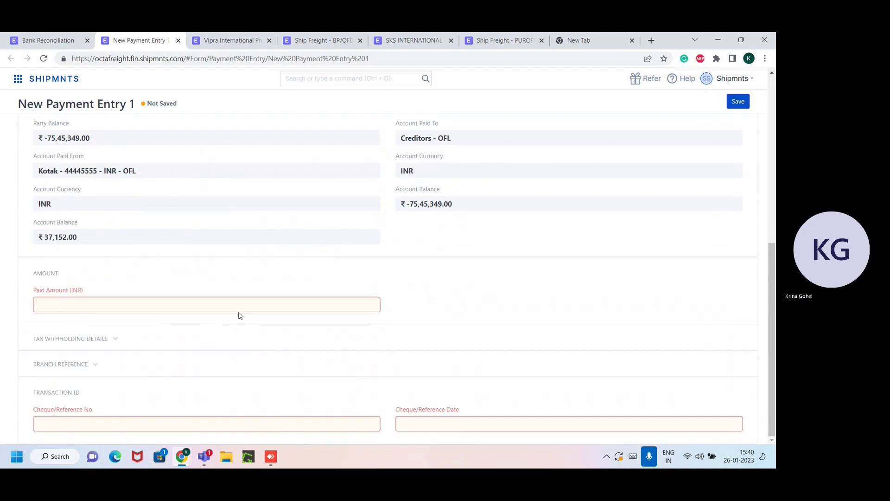
click(245, 307)
text(21)
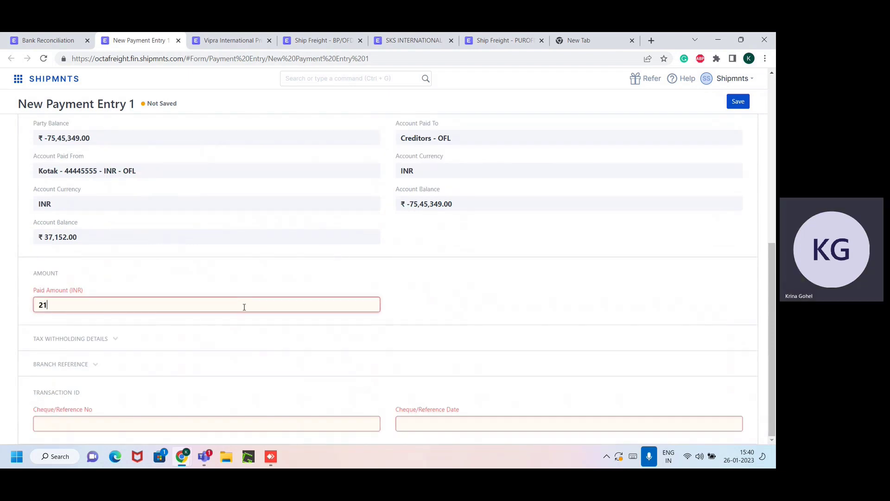
text(7029)
click(280, 253)
Try to save the supplier payment entry with the cheque/reference details left blank
scroll(266, 347, down, 3)
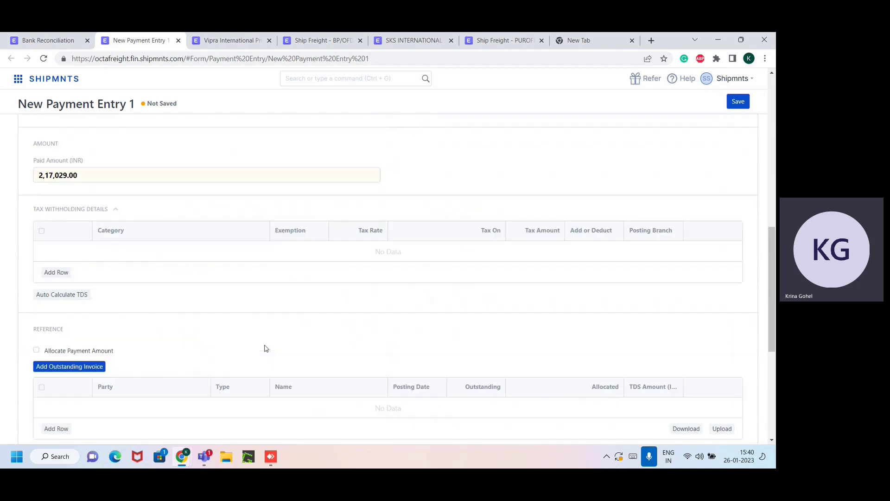
scroll(266, 348, down, 1)
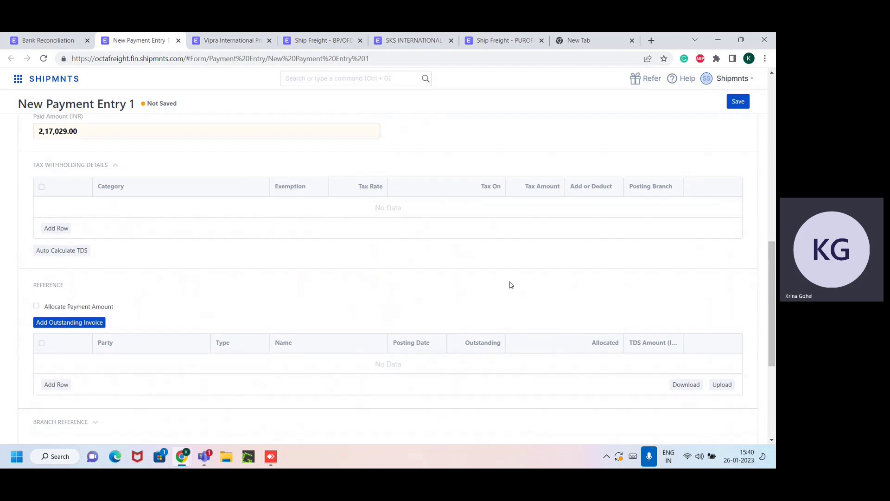
click(731, 108)
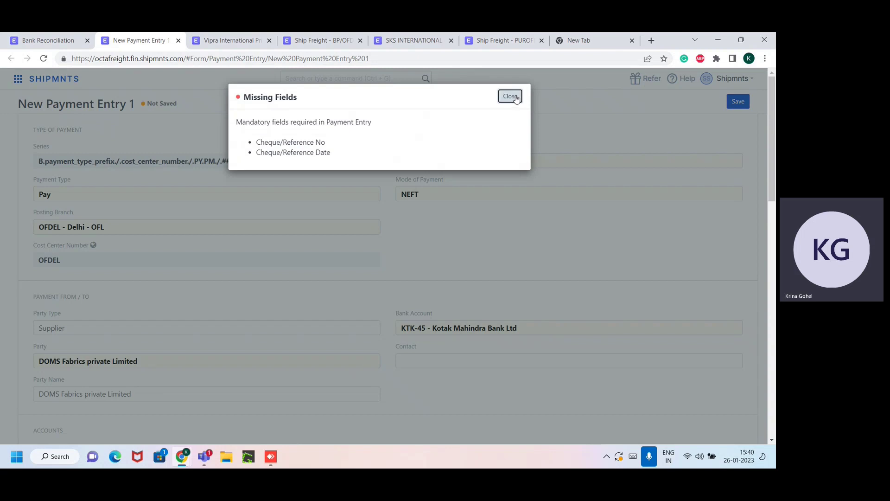
click(514, 98)
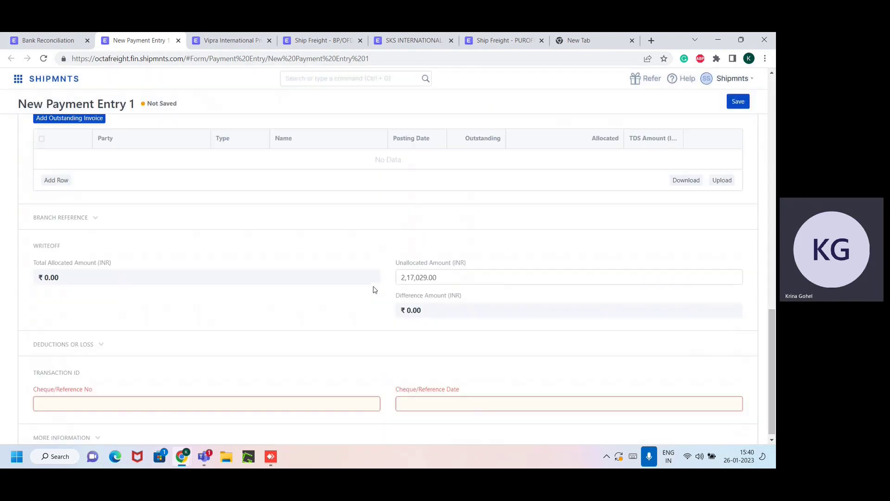
Enter UTR5678 as the cheque/reference number and 05-01-2023 as the cheque/reference date of the supplier payment
click(200, 391)
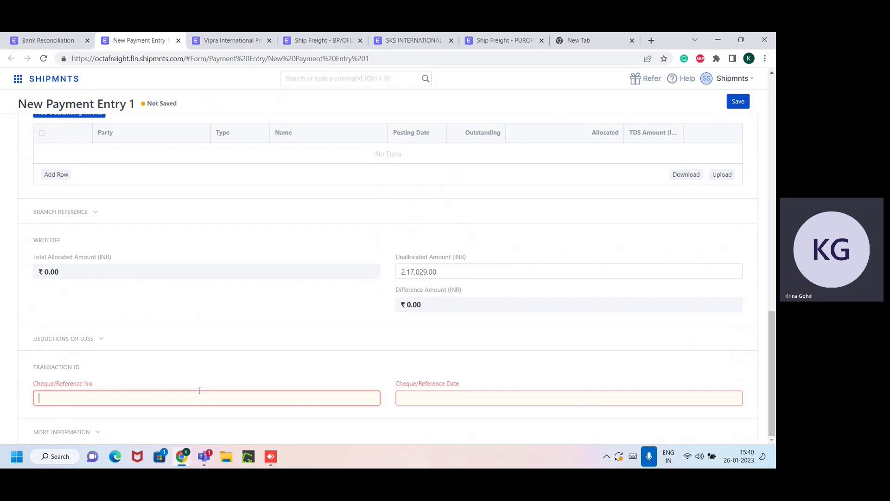
text(UTR5678)
click(444, 399)
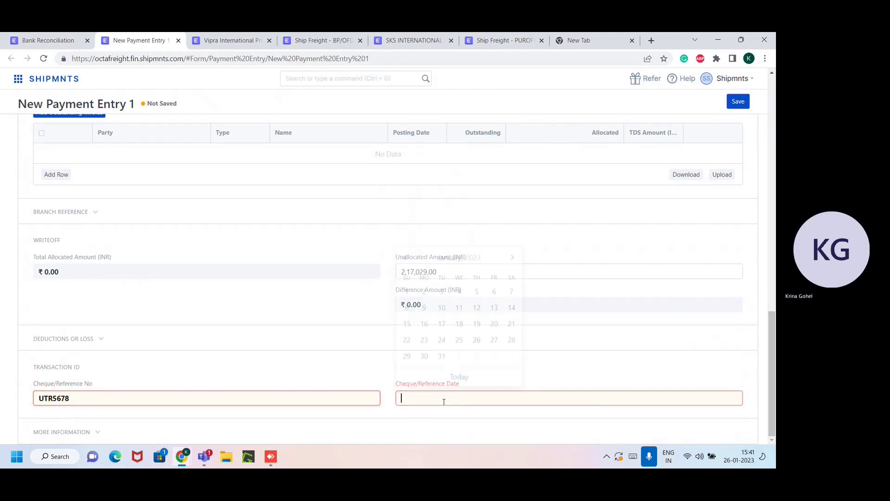
click(477, 289)
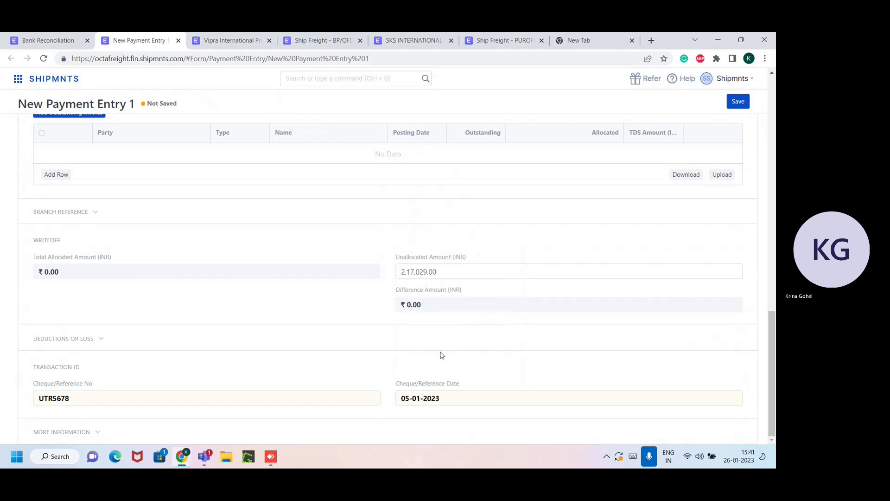
Save the DOMS Fabrics supplier payment entry and permanently submit it
scroll(441, 355, up, 2)
scroll(441, 355, up, 2)
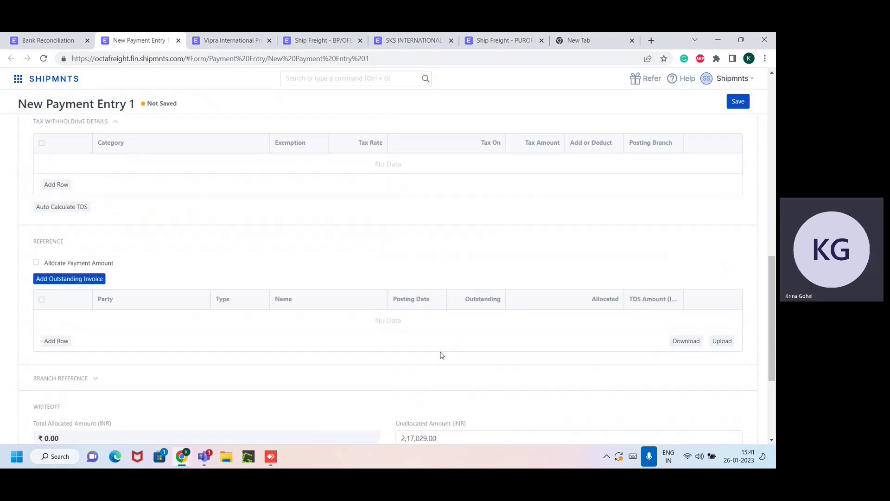
scroll(441, 355, up, 3)
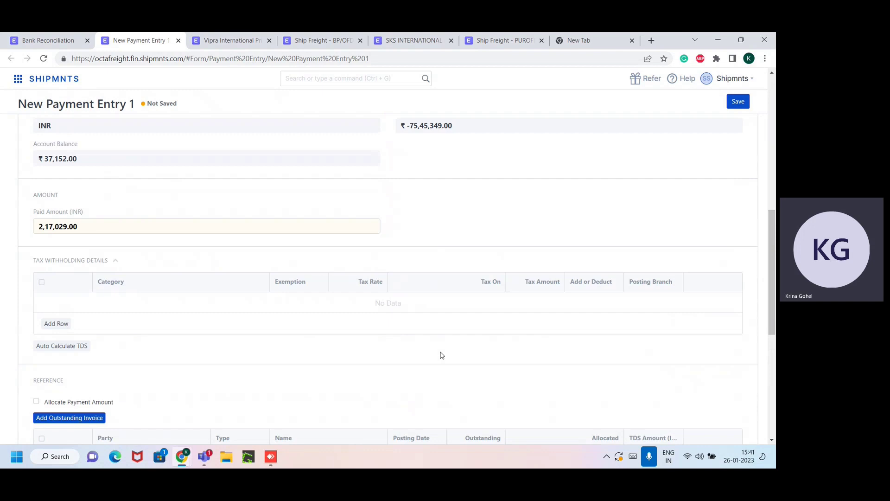
scroll(441, 355, down, 1)
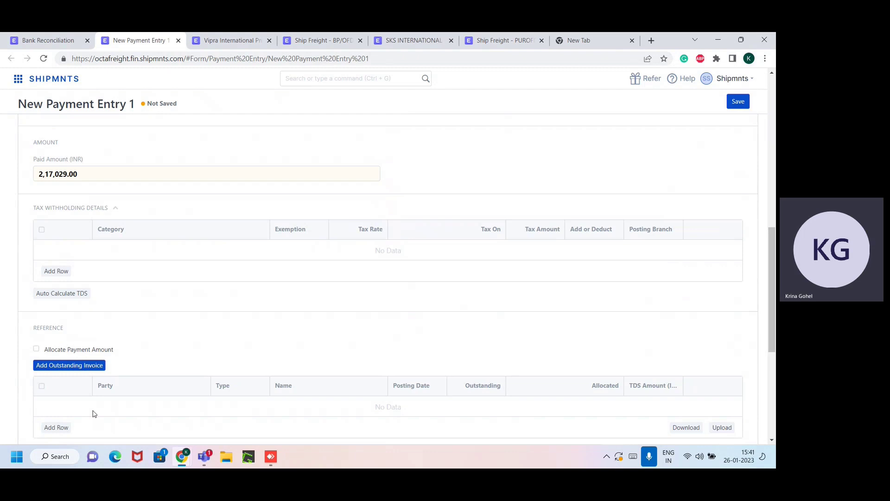
click(739, 106)
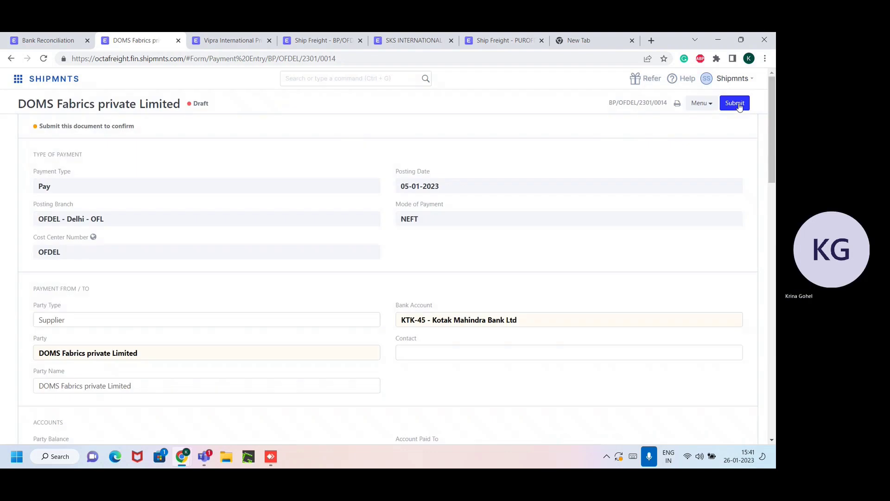
click(738, 105)
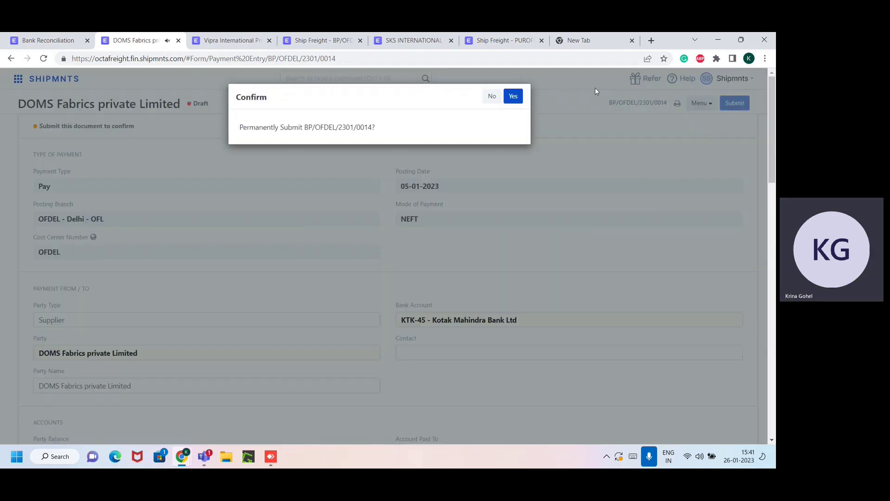
click(511, 96)
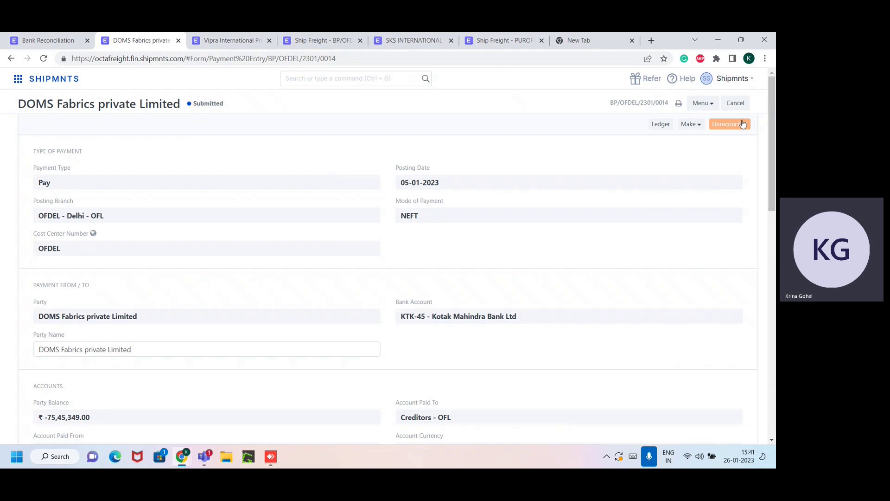
In Bank Reconciliation, reconcile the 05-01-2023 ₹ 2,17,029 debit with the matching DOMS Fabrics payment and close the matching dialog
click(29, 42)
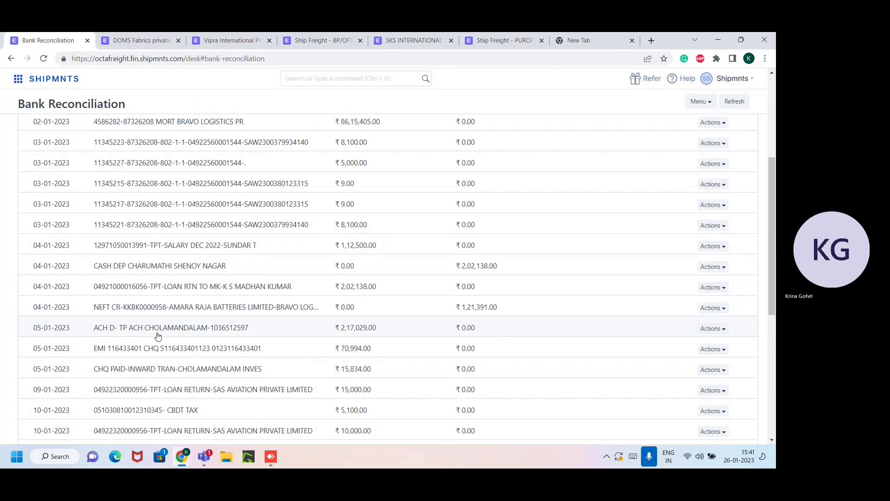
click(177, 329)
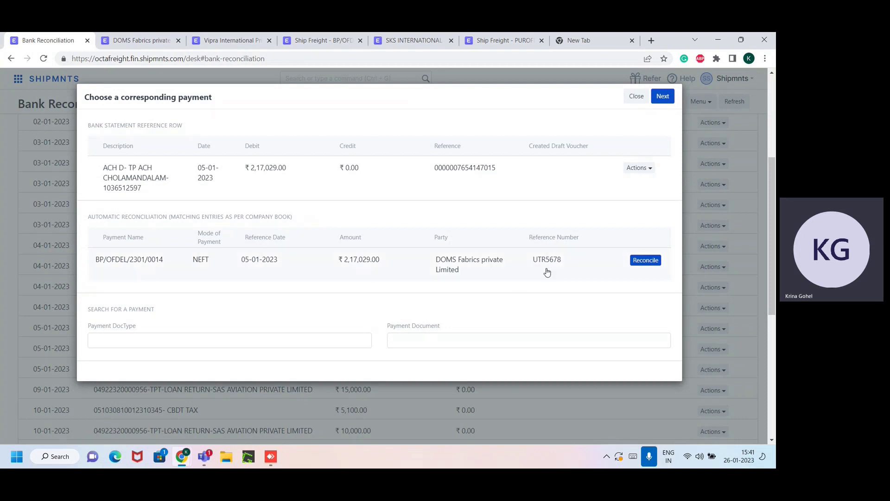
click(653, 261)
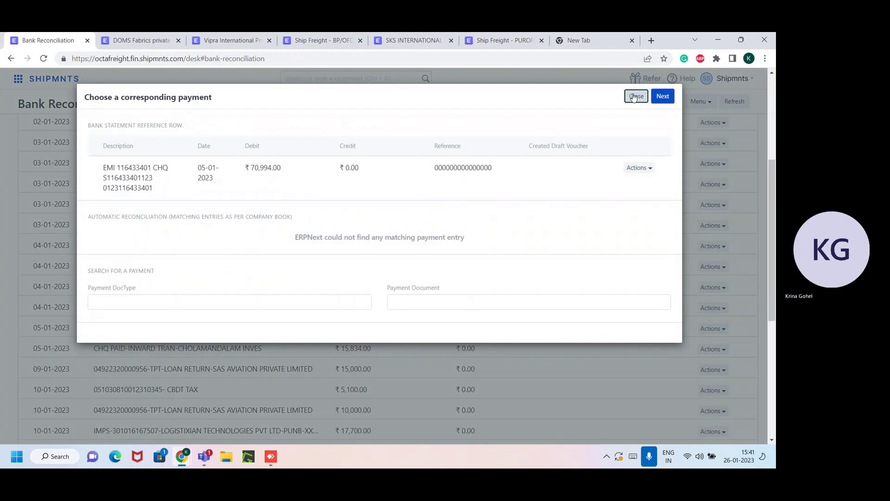
click(636, 96)
Create a new payment from the 04-01-2023 bank row with the ₹ 2,02,138 debit, with DOMS Fabrics private Limited as the supplier party
scroll(366, 314, up, 1)
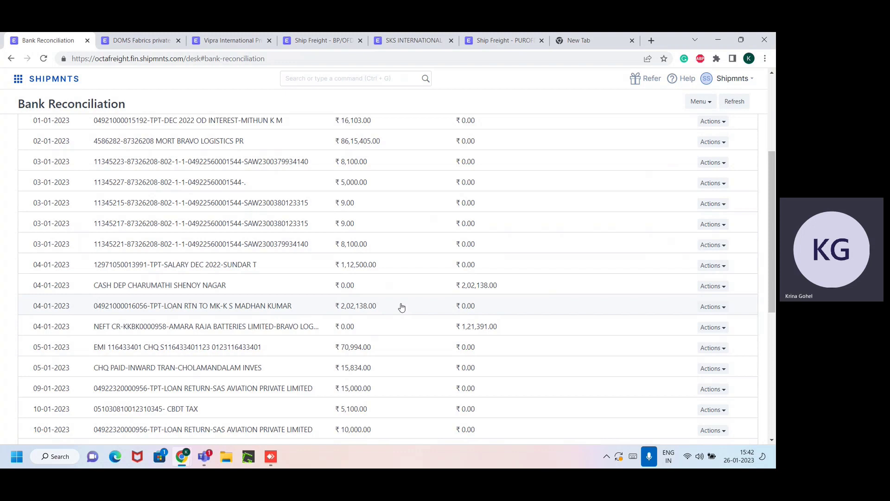
click(702, 309)
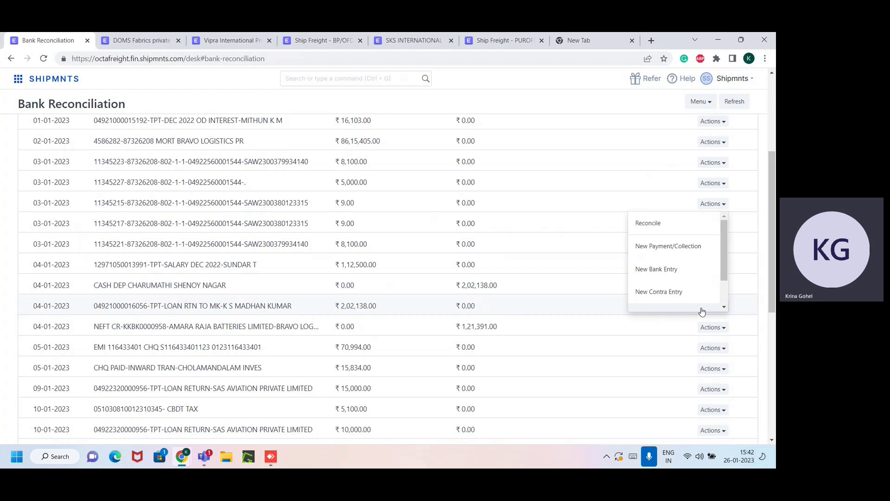
click(688, 249)
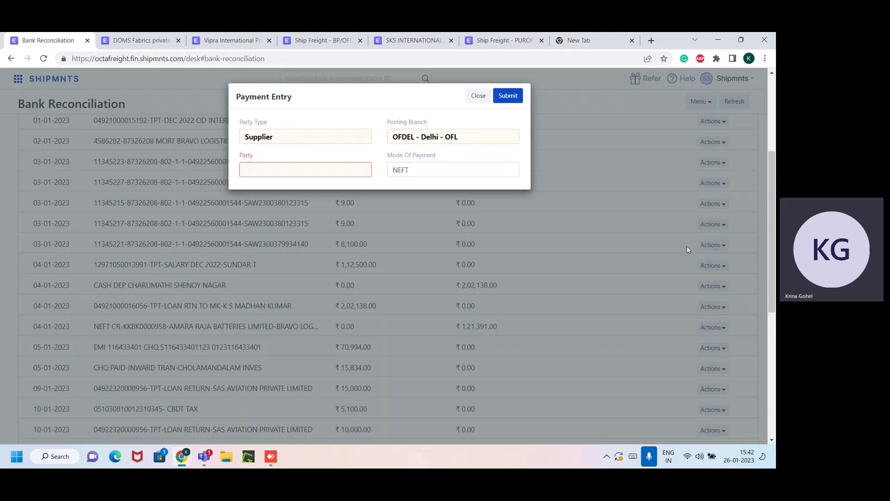
click(301, 166)
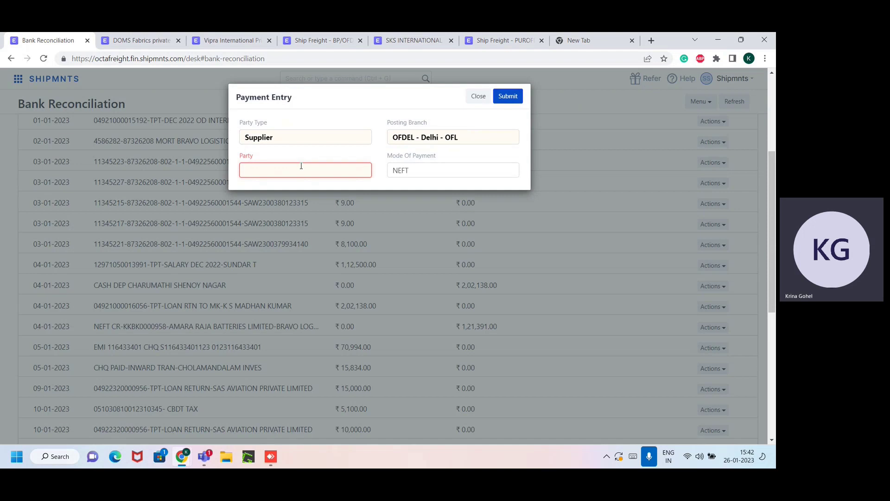
text(doms)
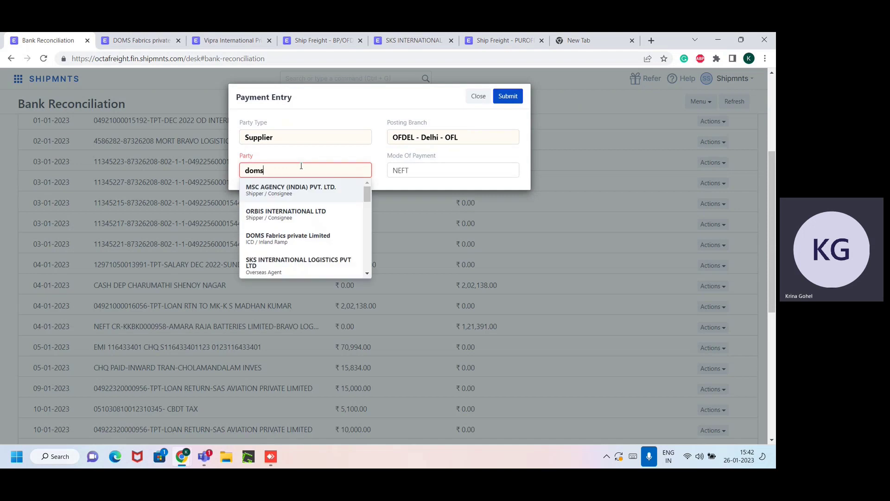
click(299, 186)
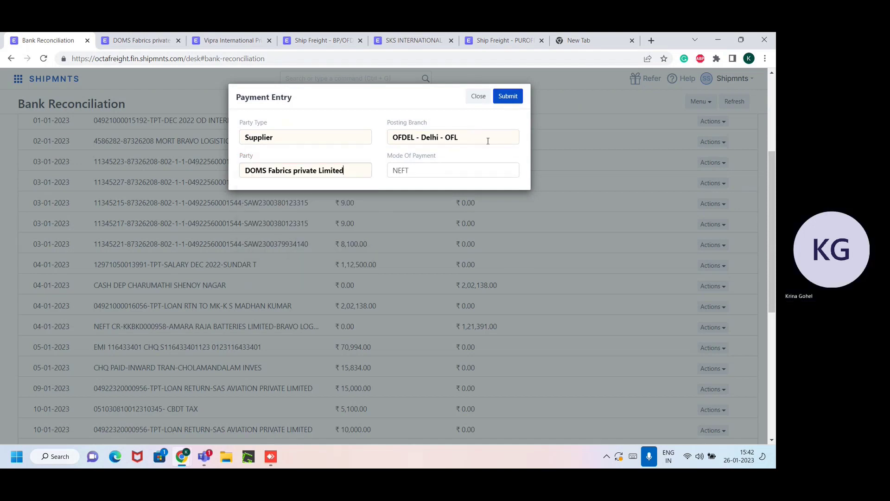
click(510, 97)
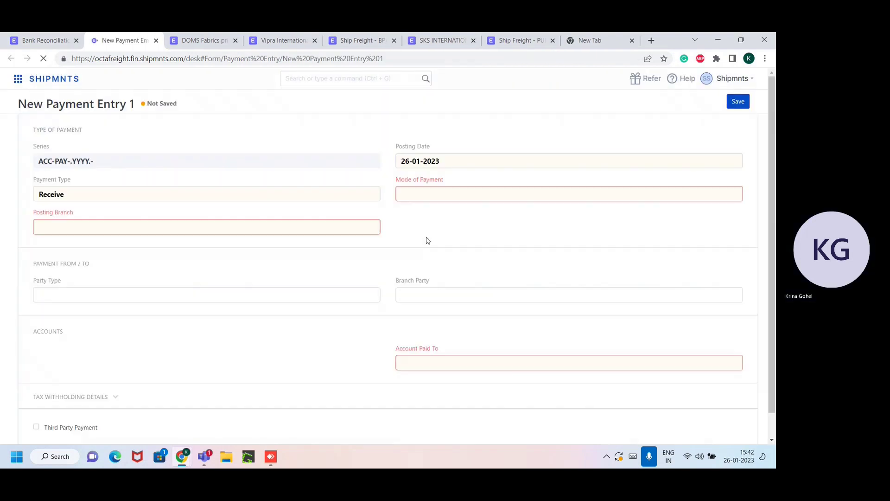
Check the prefilled details of the new payment entry, save it and permanently submit it
scroll(402, 260, down, 8)
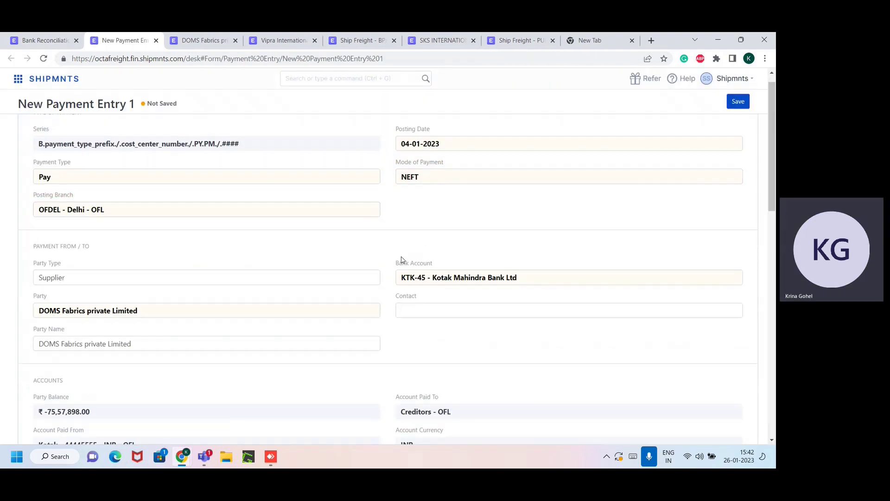
scroll(402, 260, down, 6)
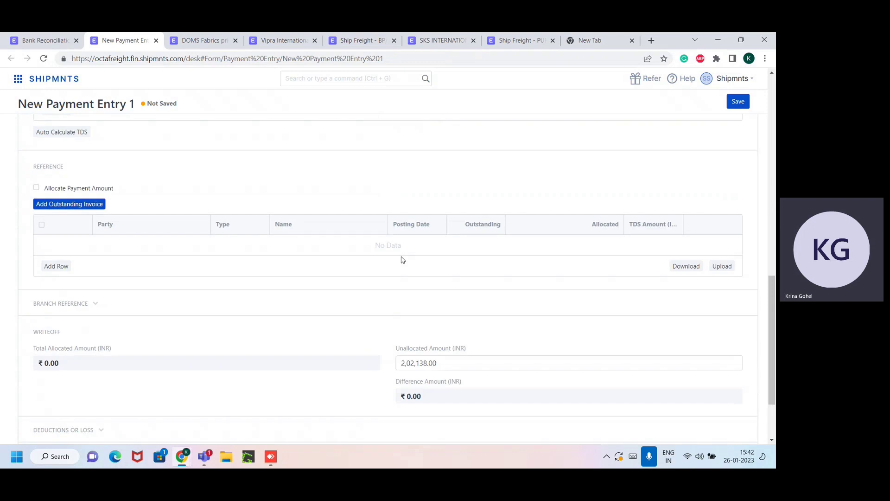
scroll(403, 260, up, 3)
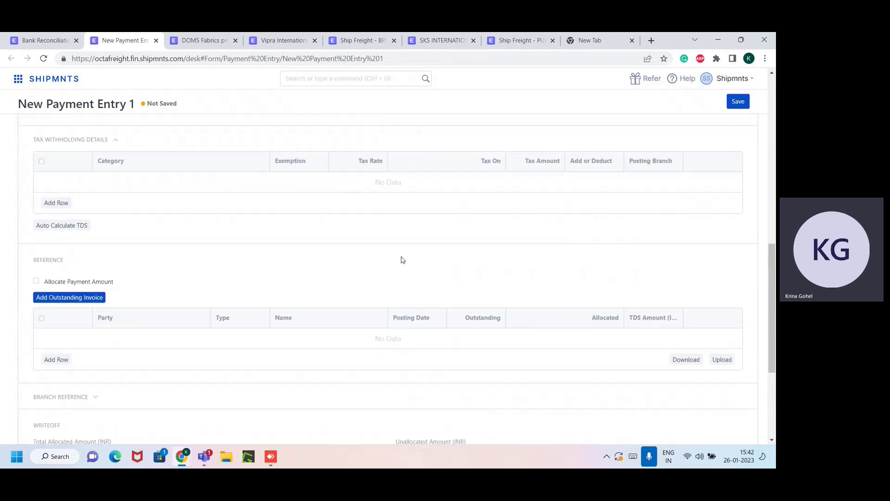
scroll(403, 260, down, 4)
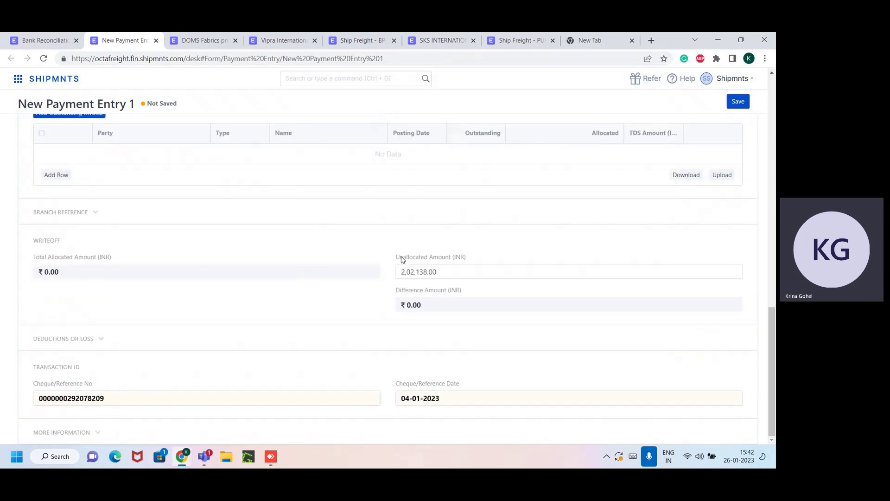
click(738, 102)
scroll(584, 235, up, 2)
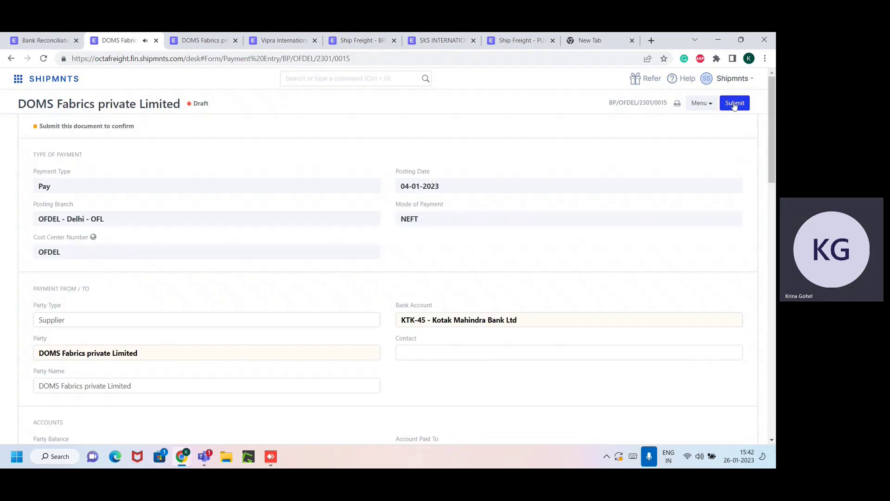
click(735, 103)
click(512, 93)
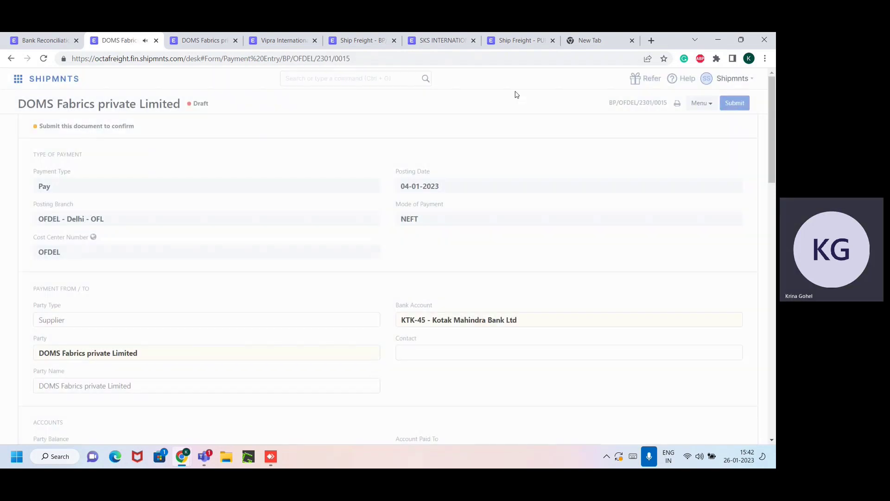
Return to the bank reconciliation list and compare the entry actions available for its rows with the Cash & Bank Management entry types
click(18, 37)
scroll(360, 170, up, 2)
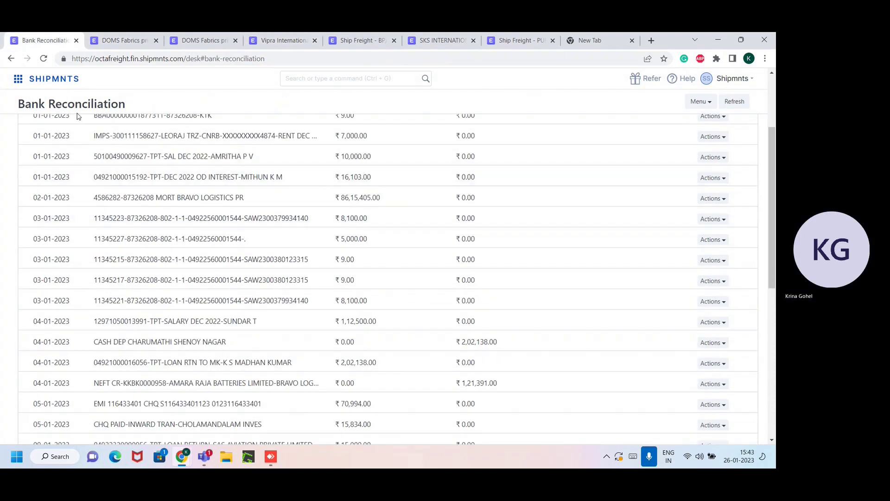
click(17, 81)
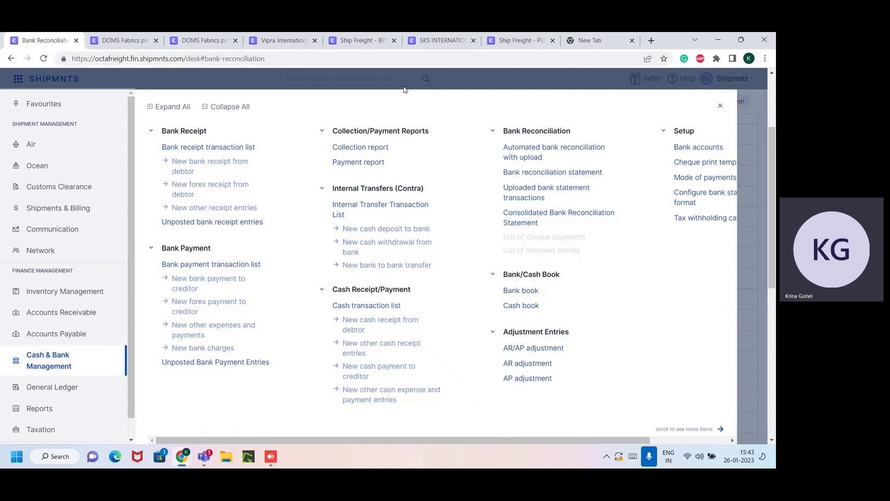
click(713, 177)
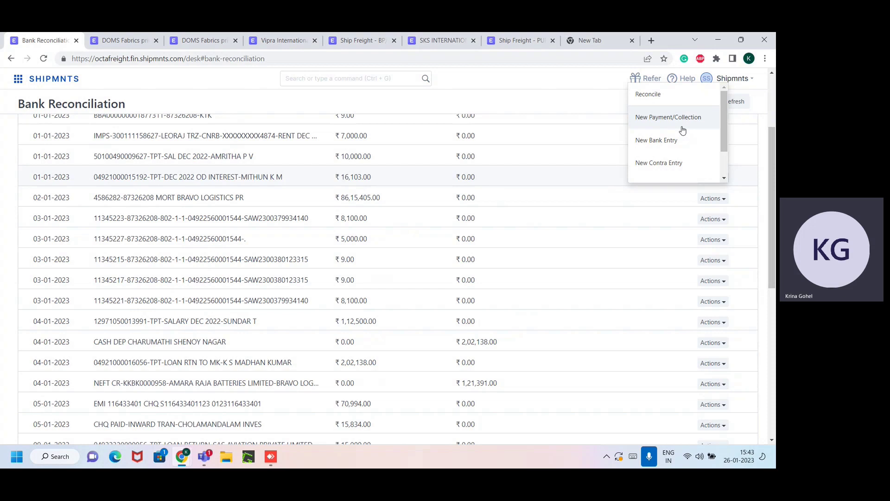
click(24, 78)
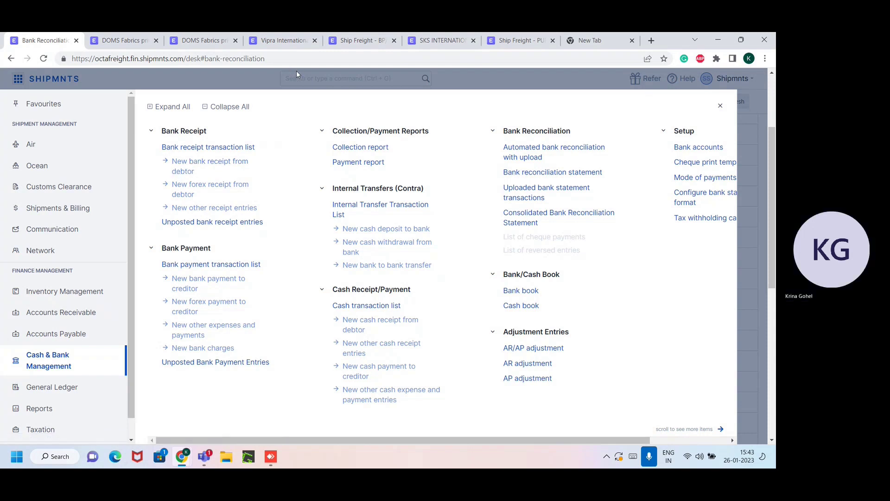
click(720, 106)
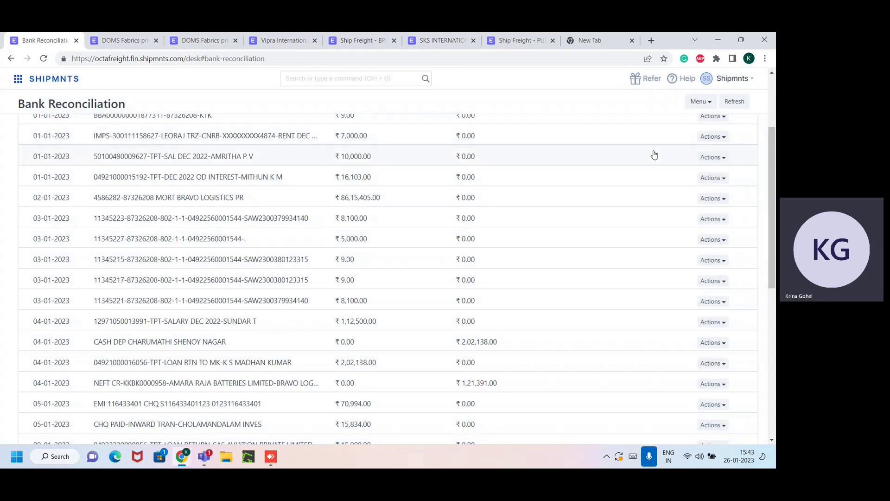
click(711, 139)
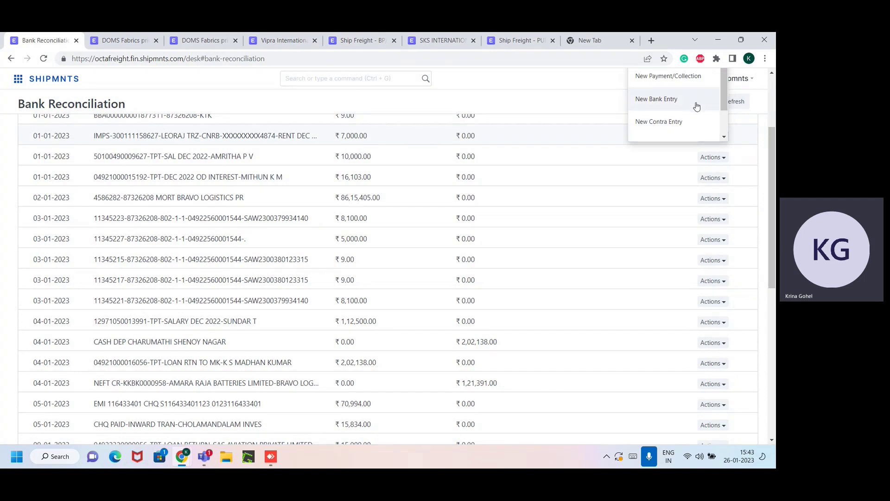
Start a new other expenses and payments bank entry and set its nature to Receive - Inward
click(17, 79)
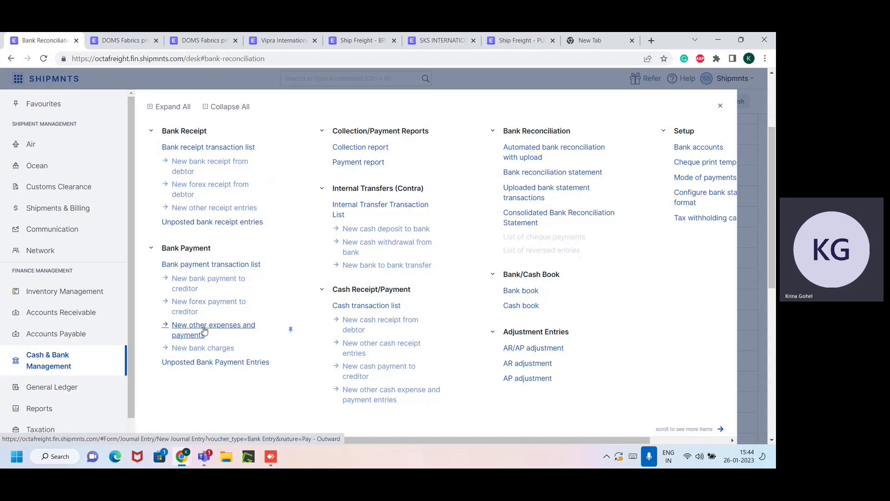
click(204, 330)
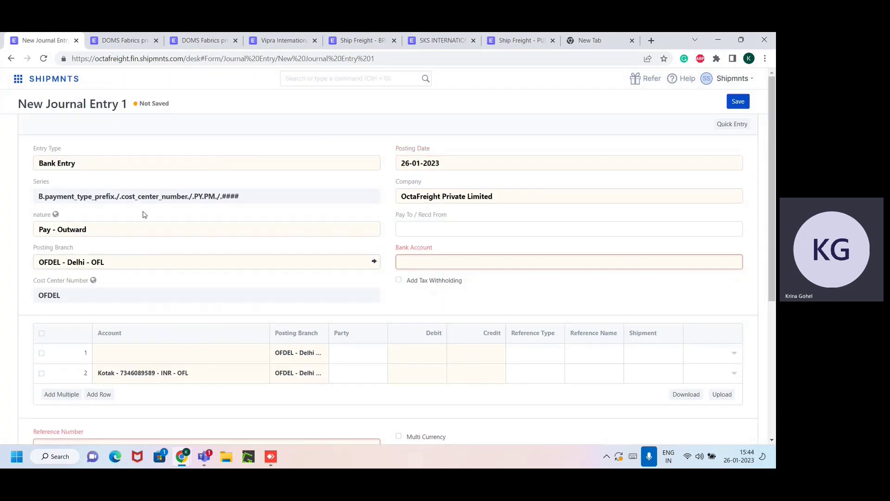
click(67, 230)
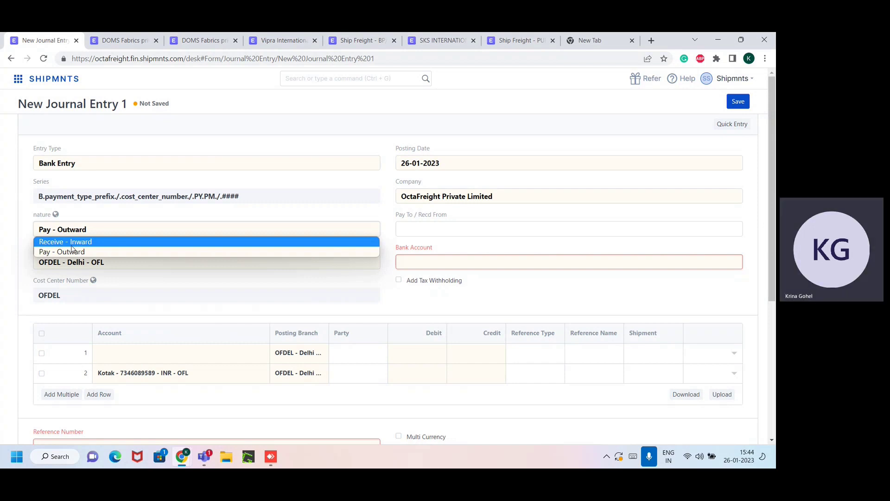
click(71, 245)
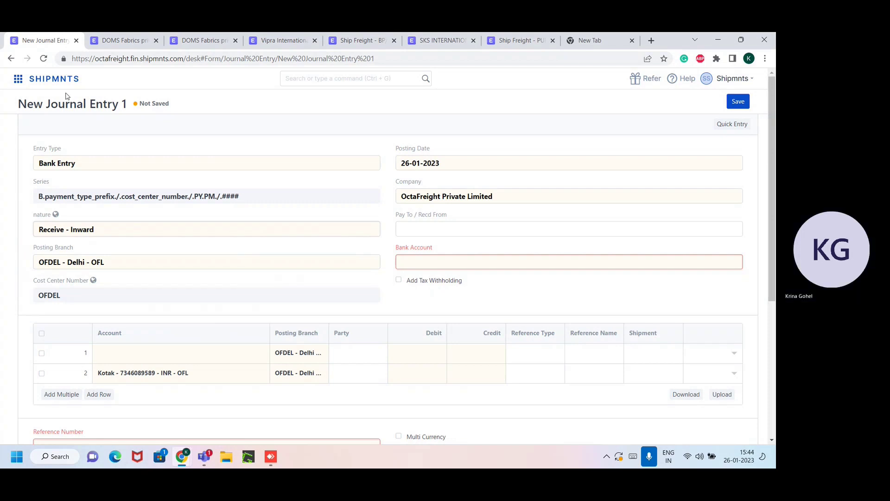
Start a new forex receipt from a debtor and set its posting date to 05-01-2023
click(20, 79)
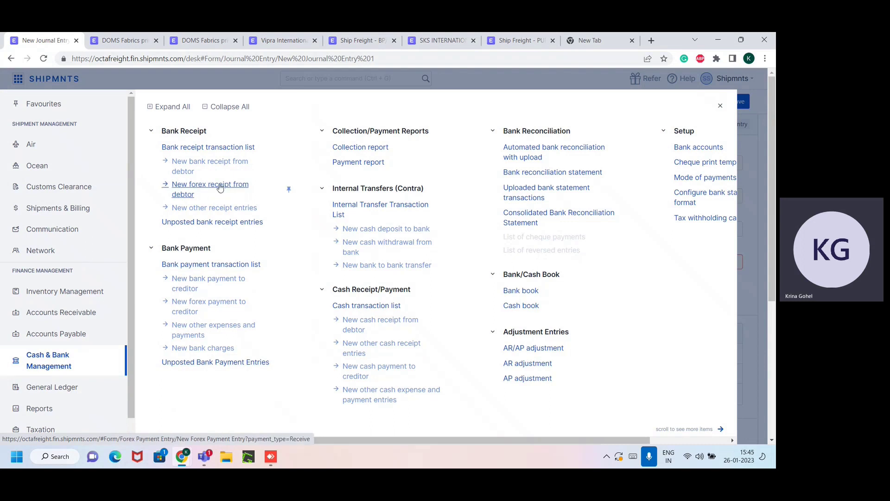
click(211, 187)
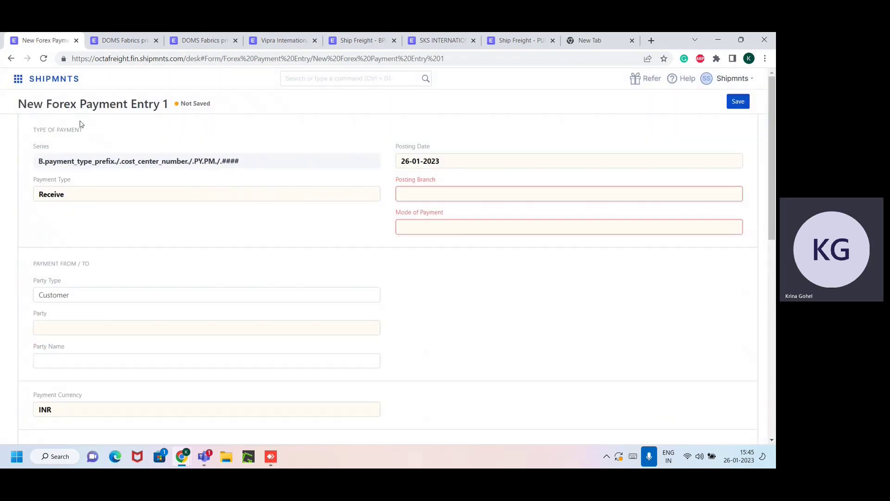
scroll(235, 247, down, 1)
scroll(311, 237, up, 1)
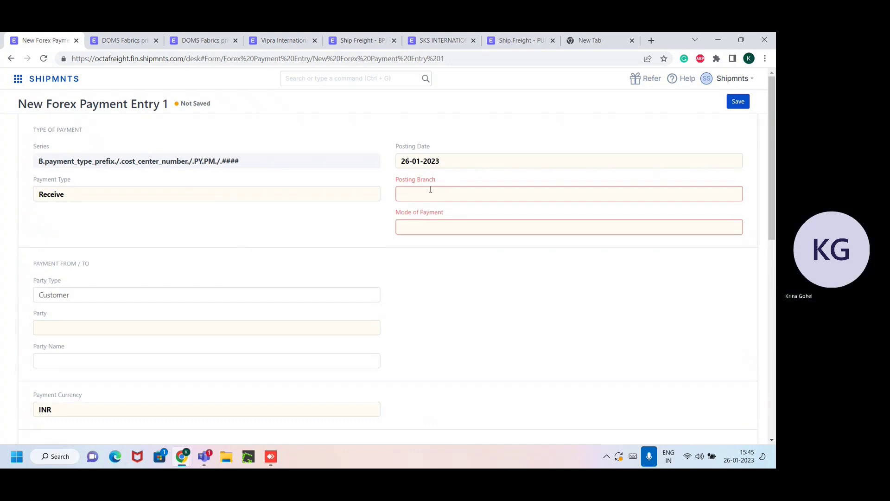
click(416, 160)
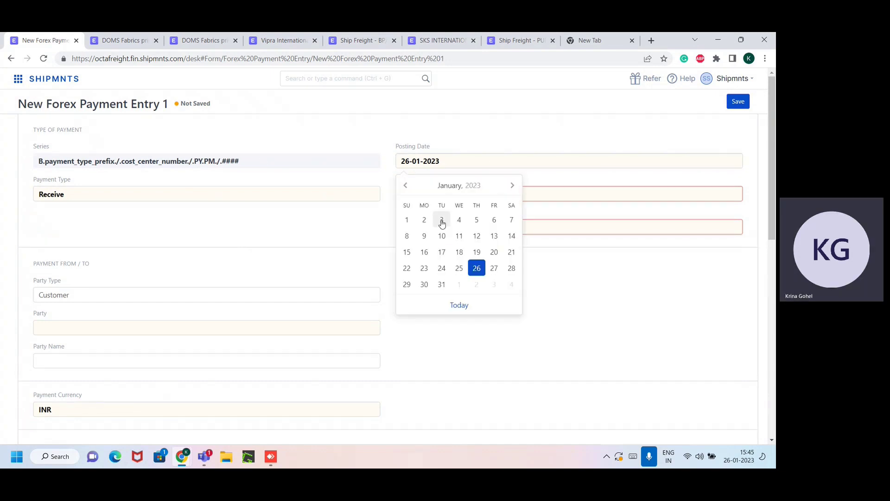
click(478, 220)
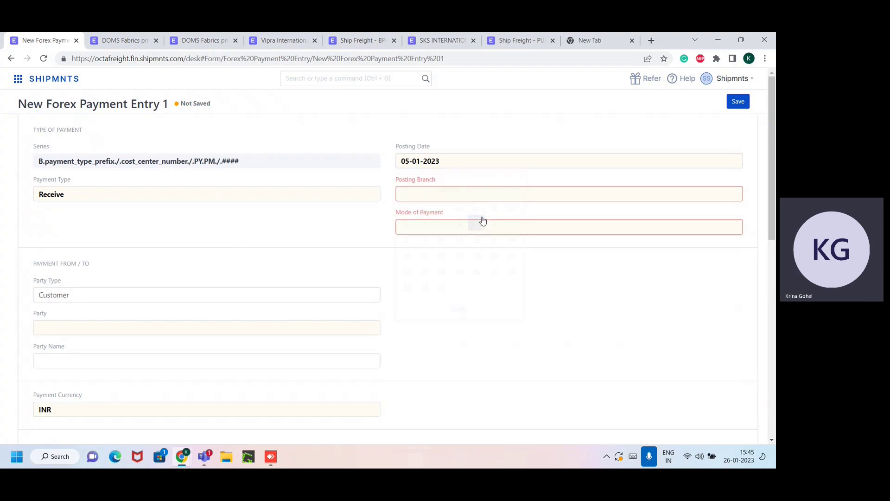
Set the forex receipt's posting branch to OFDEL - Delhi - OFL and its mode of payment to Wire Transfer
click(408, 199)
text(delhi)
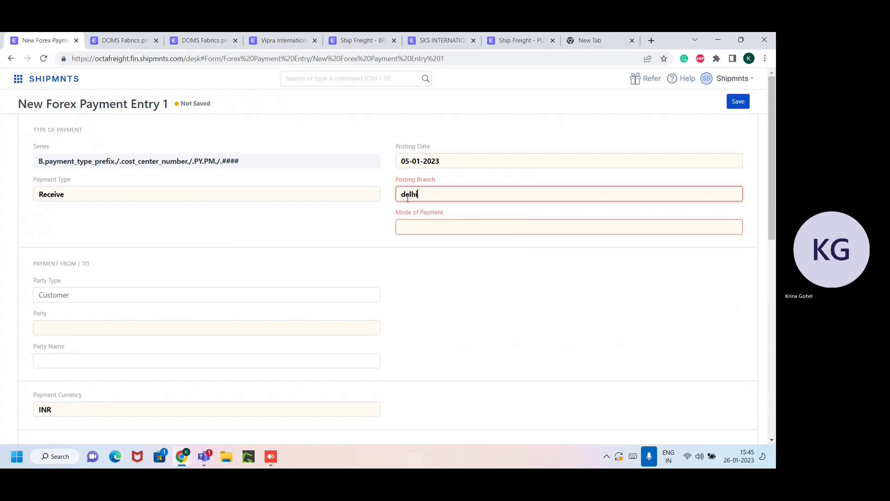
click(422, 215)
click(411, 258)
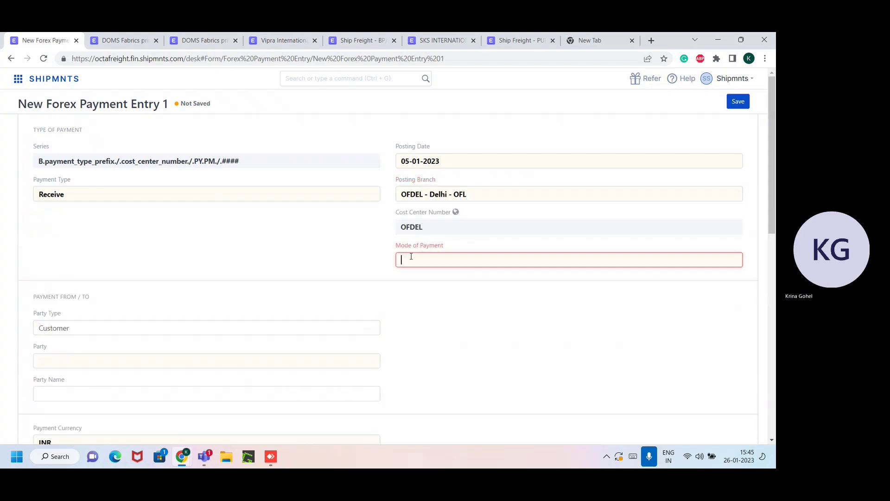
text(wire)
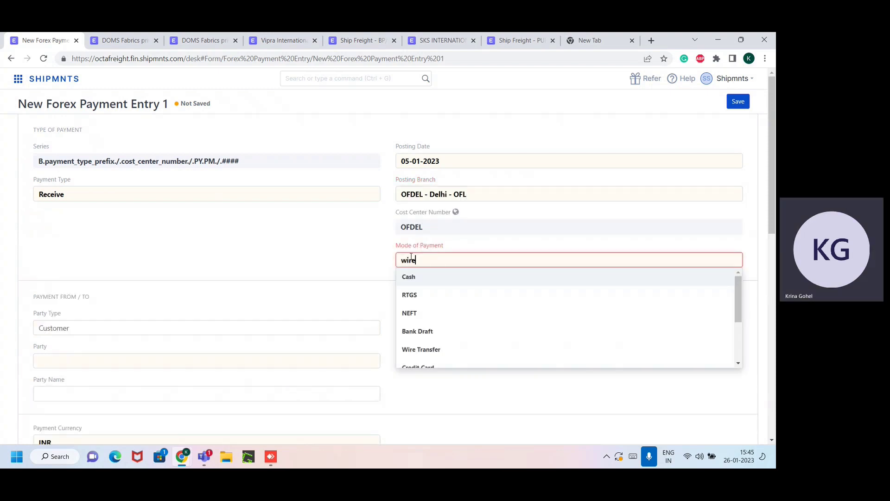
click(419, 278)
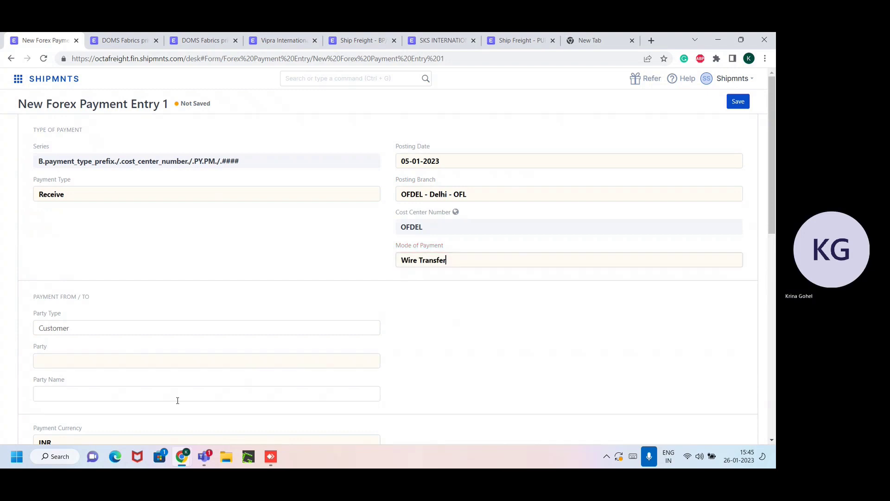
Choose SKS INTERNATIONAL LOGISTICS PVT LTD as the customer party and KTK-45 - Kotak Mahindra Bank Ltd as the bank account
scroll(179, 401, down, 2)
click(63, 295)
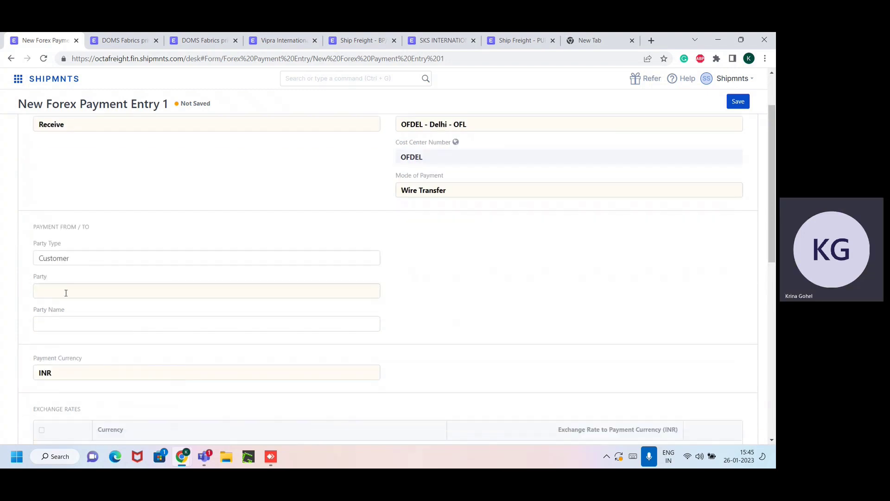
text(sks)
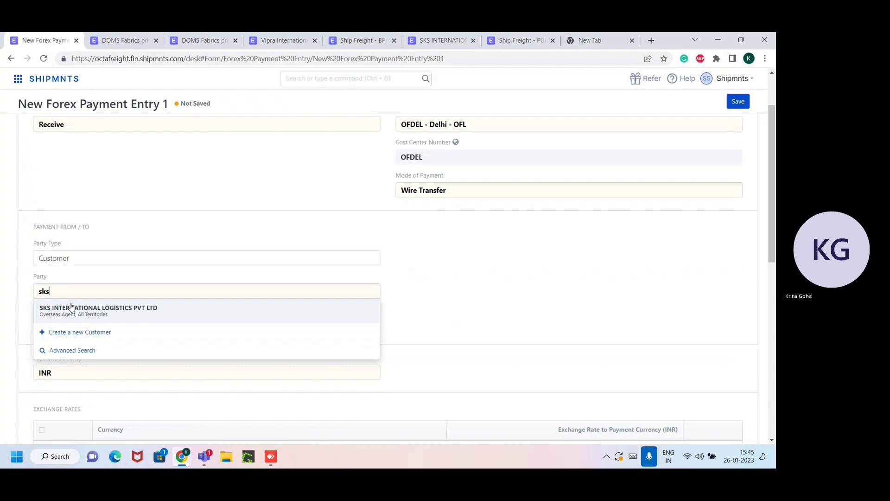
click(71, 307)
scroll(72, 308, down, 3)
scroll(72, 307, up, 2)
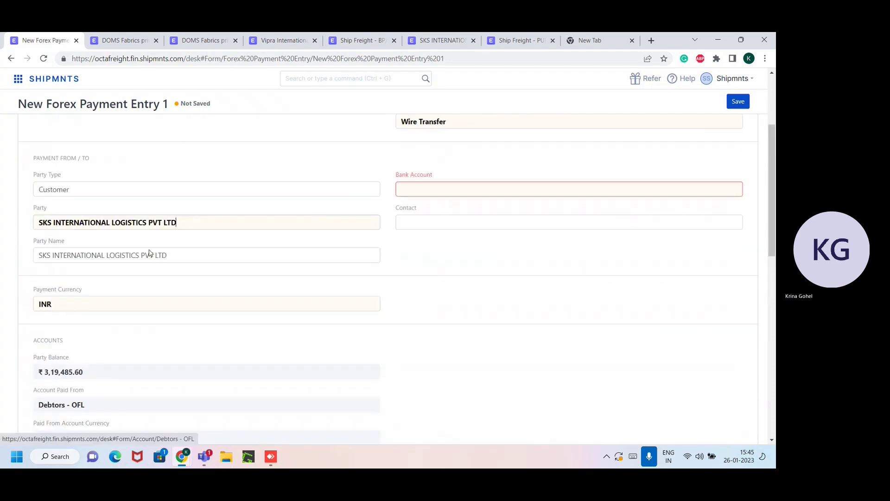
click(423, 188)
text(kt)
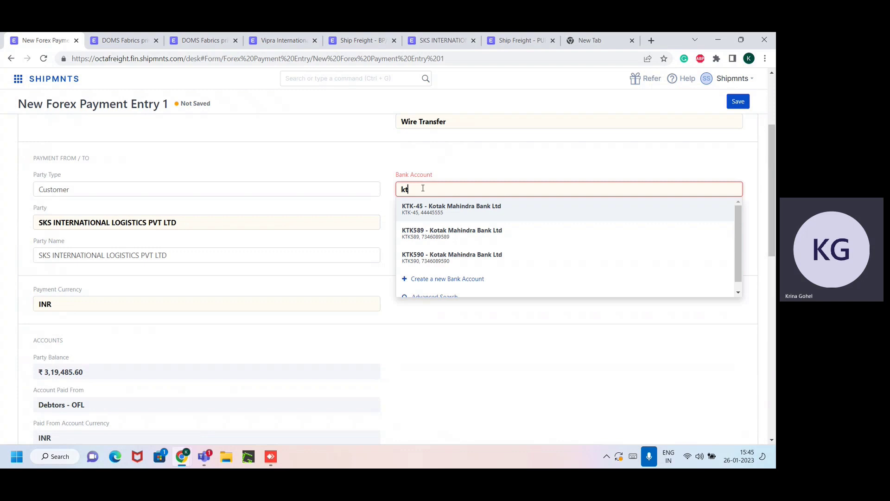
click(447, 212)
Change the payment currency to USD and set the exchange rate to 82
click(144, 310)
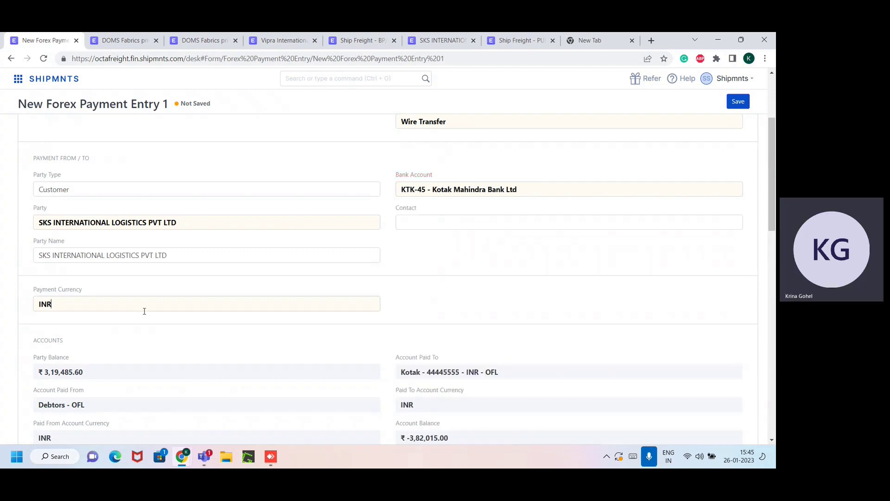
double_click(144, 311)
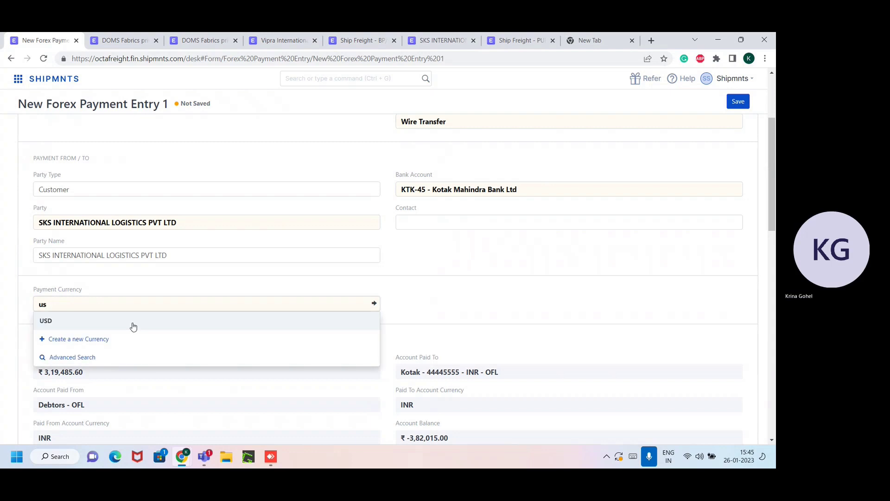
click(125, 318)
double_click(436, 304)
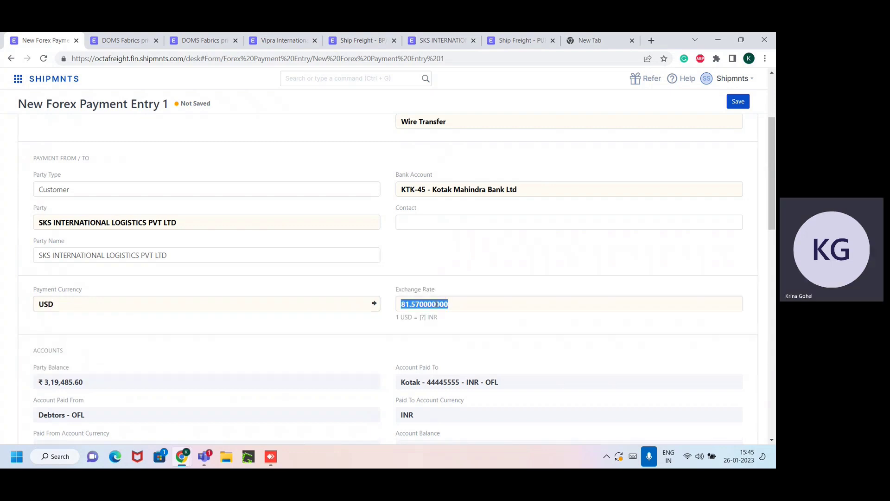
shift+click(436, 304)
double_click(437, 304)
text(82)
Set the forex receipt's payment amount to 5000 USD
scroll(384, 334, down, 8)
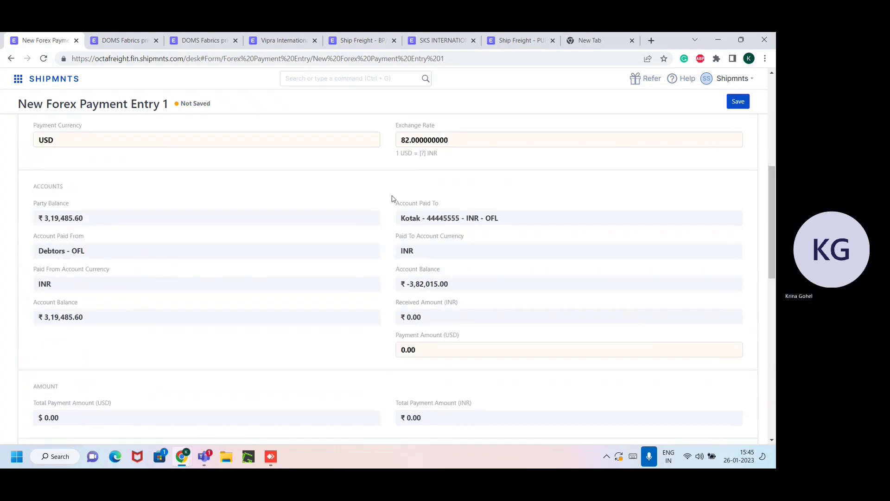
scroll(394, 191, down, 3)
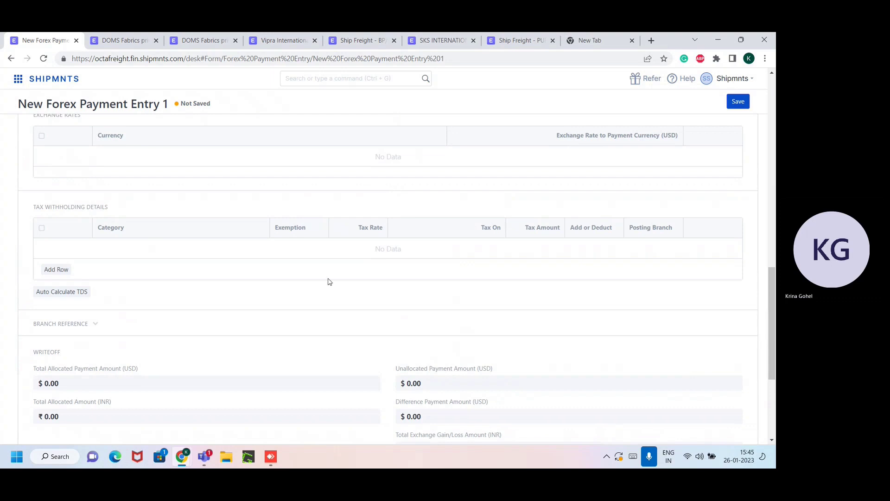
scroll(328, 282, up, 2)
scroll(329, 281, up, 1)
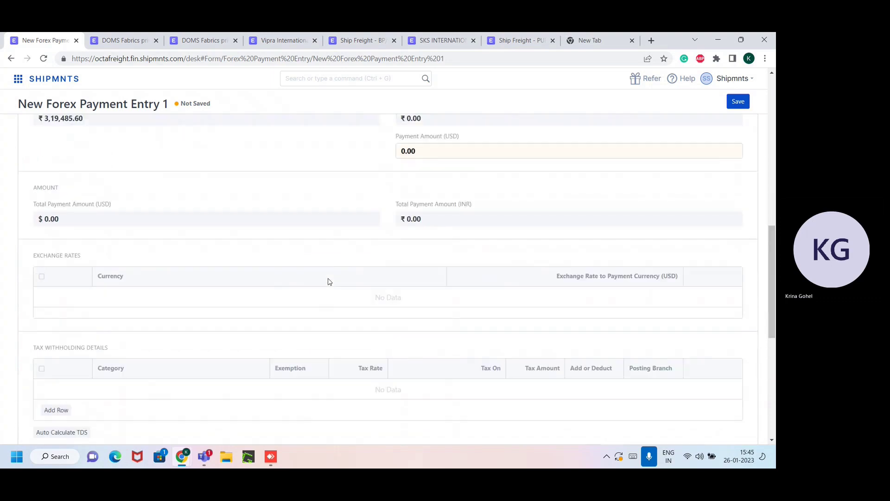
scroll(421, 191, up, 3)
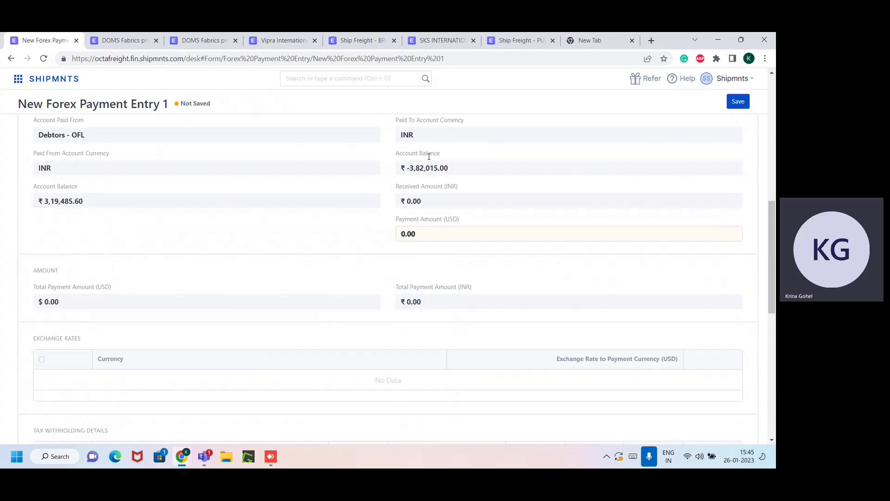
click(443, 264)
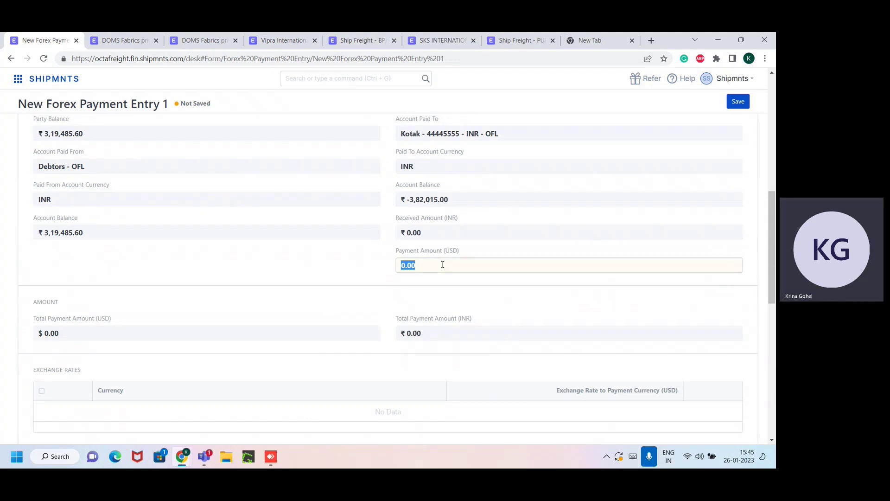
text(5000)
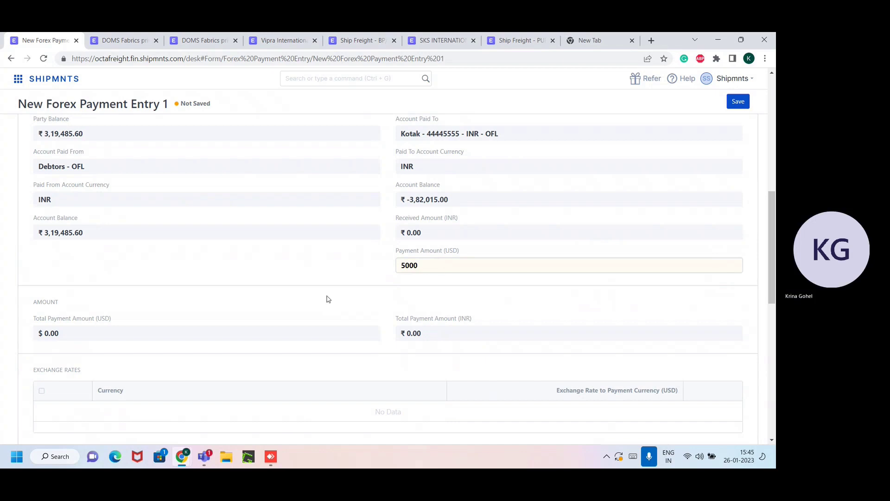
Add both outstanding SKS INTERNATIONAL sales invoices, posted 11-10-2022 and 23-01-2023, as references for the forex receipt
scroll(327, 299, down, 1)
scroll(327, 299, down, 3)
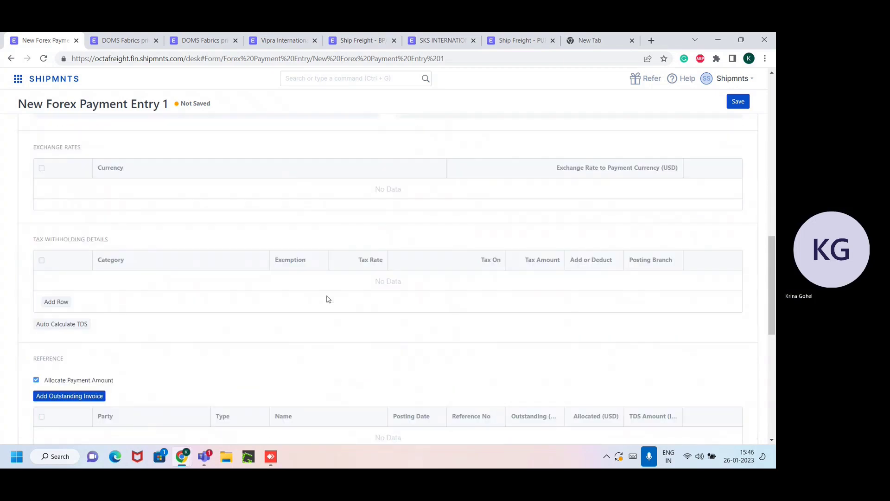
scroll(176, 365, down, 1)
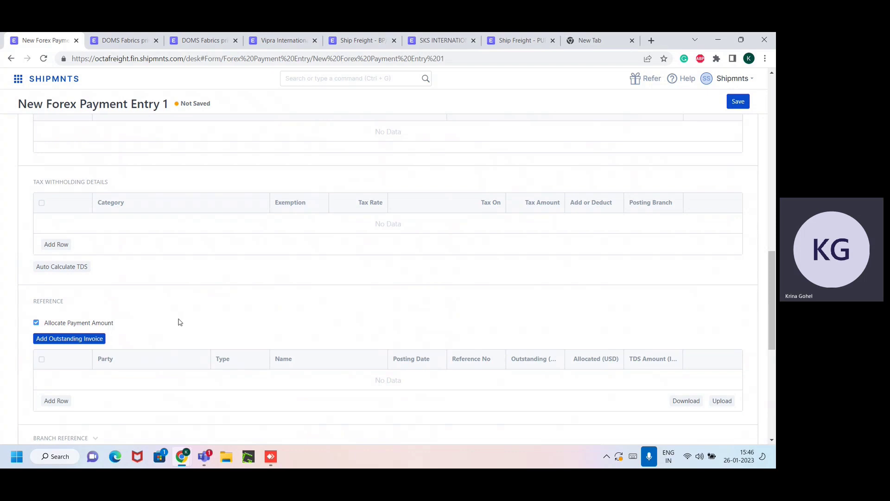
click(92, 340)
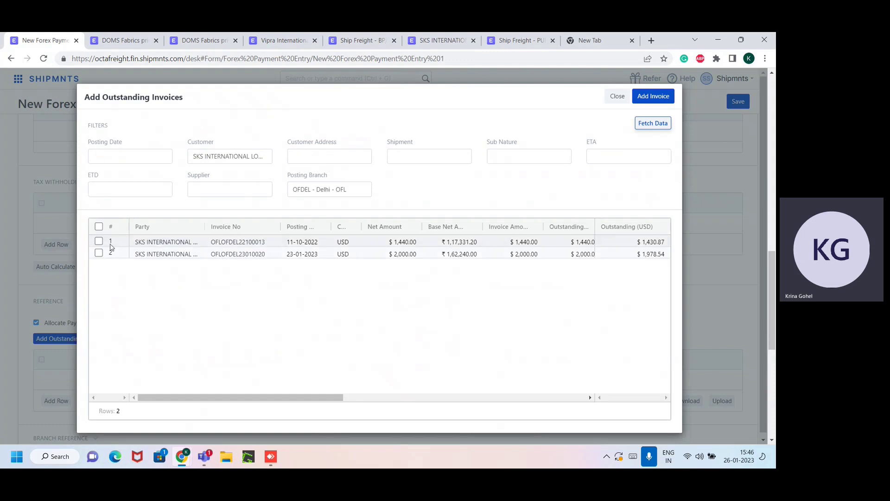
click(99, 253)
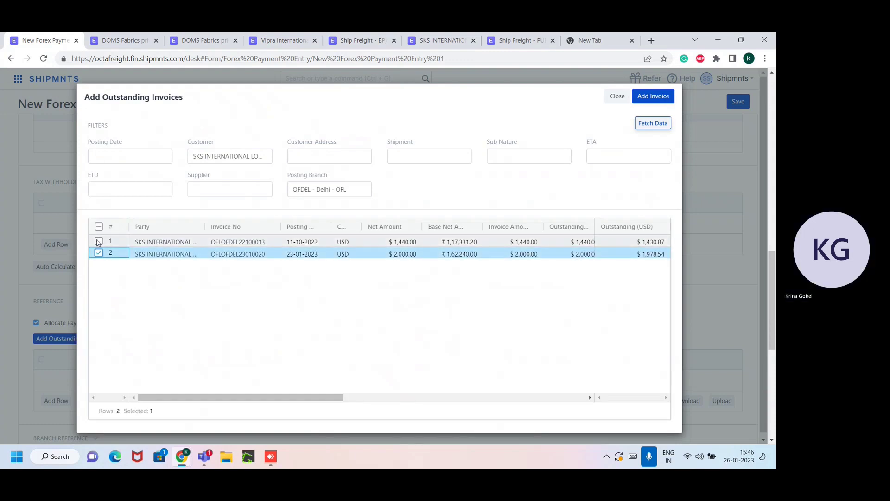
click(98, 242)
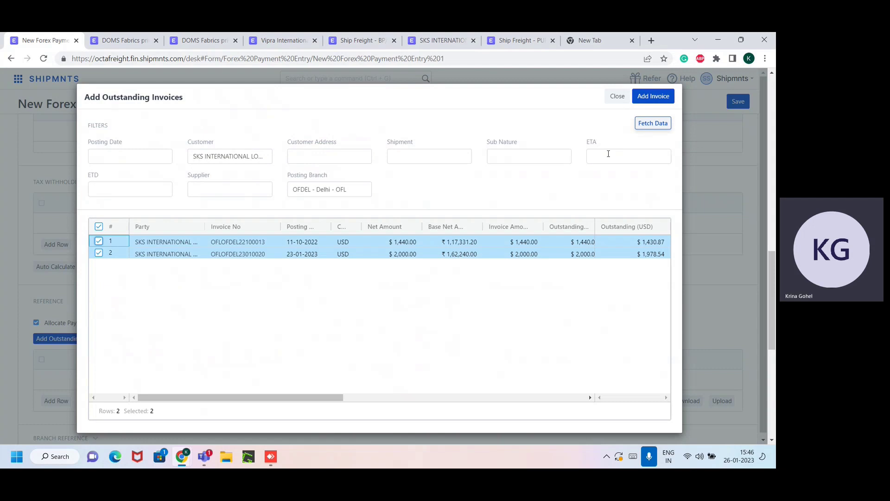
click(664, 102)
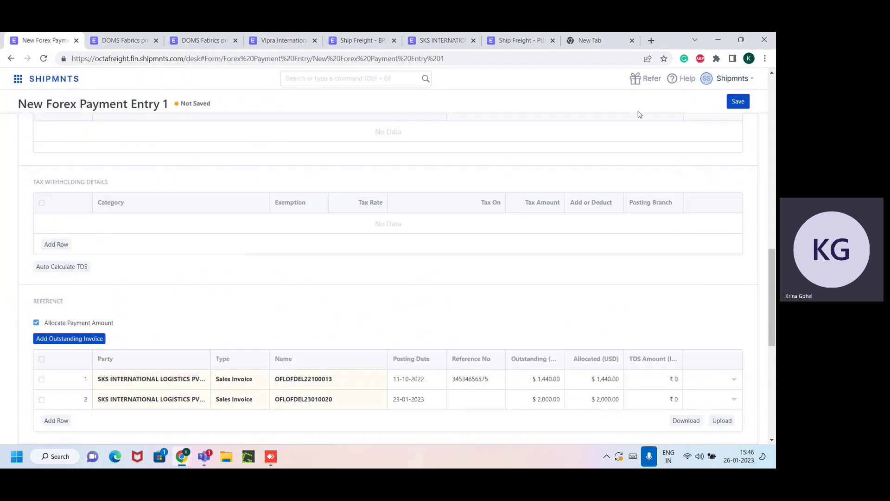
Enter UTR560 as the forex receipt's cheque/reference number and 26-01-2023 as its reference date
scroll(395, 337, down, 1)
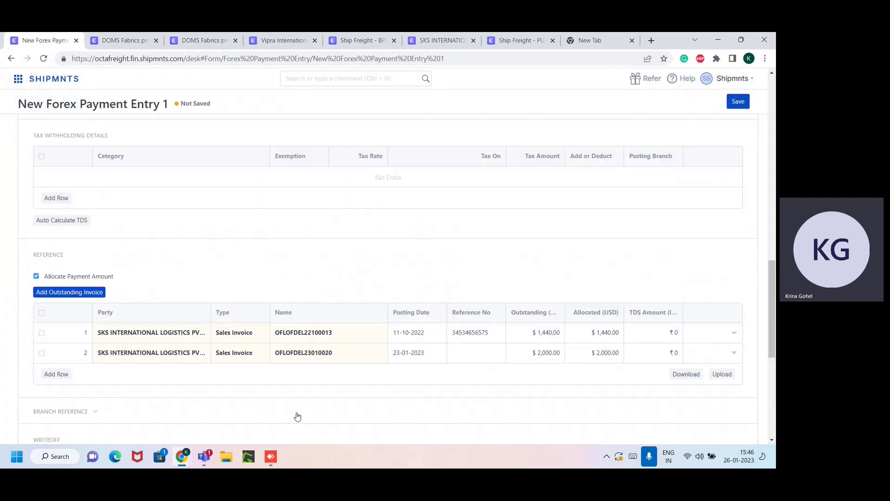
scroll(297, 416, down, 5)
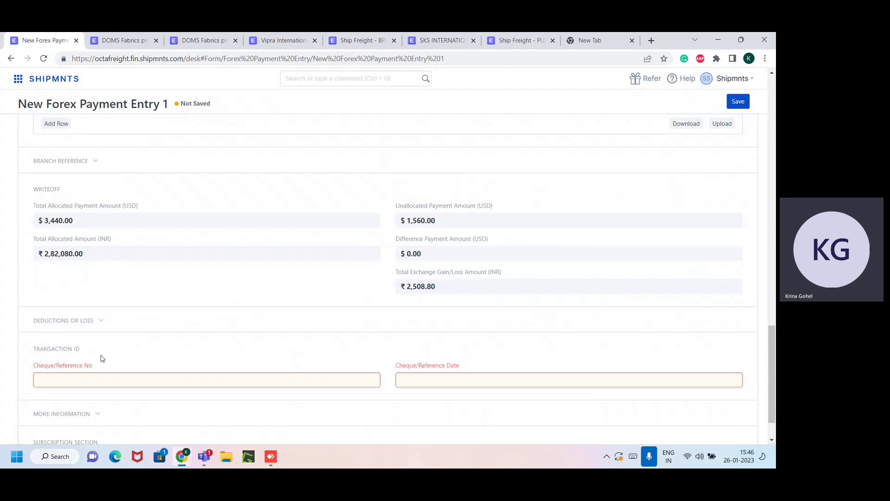
click(88, 378)
text(U)
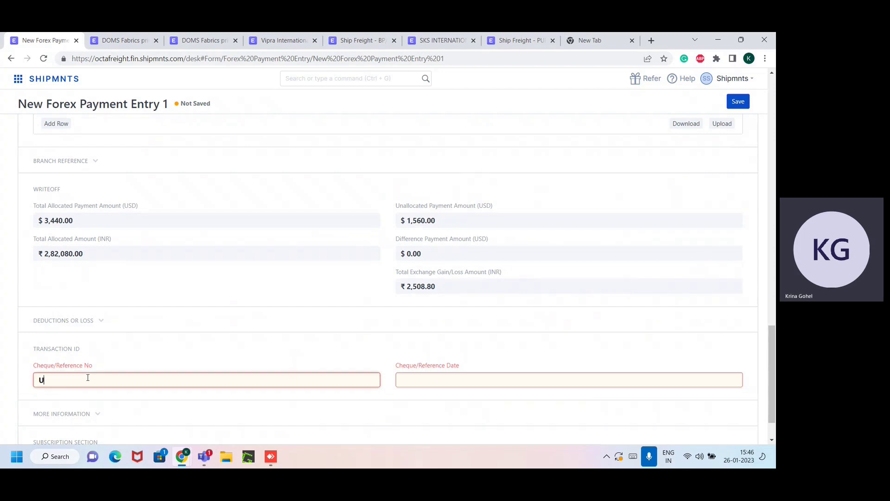
text(TR560)
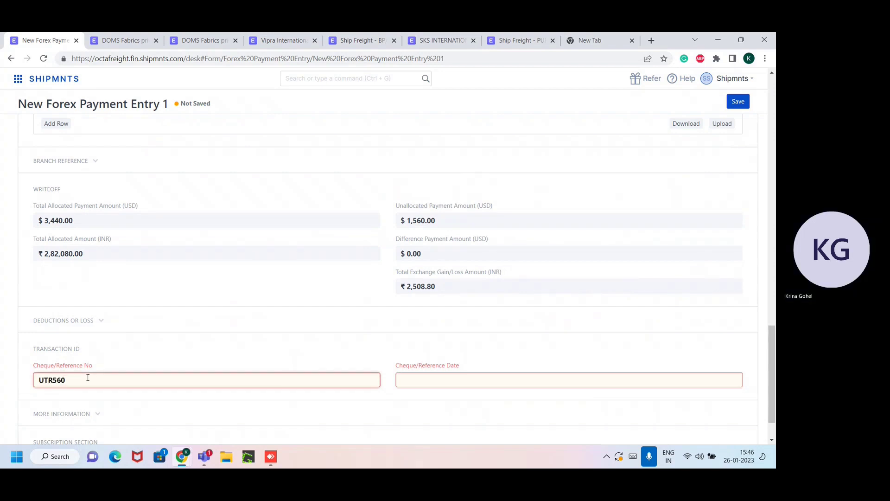
click(407, 376)
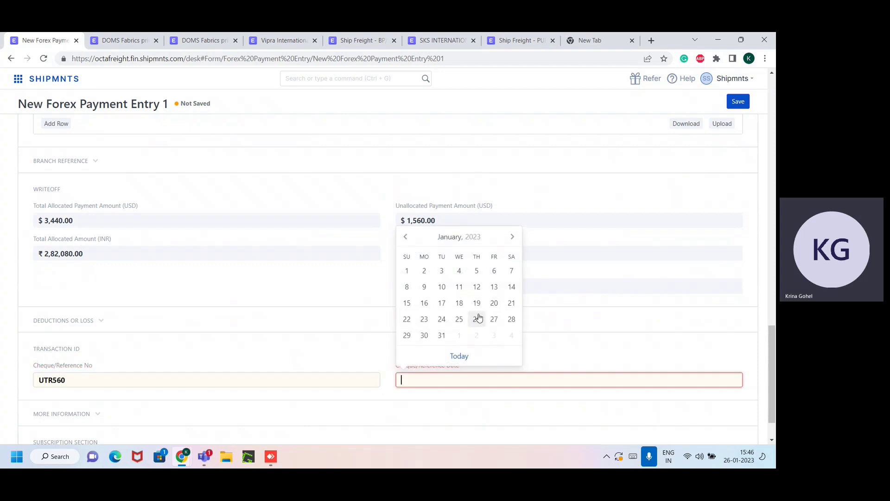
click(477, 318)
Save the SKS INTERNATIONAL forex receipt and submit it, confirming the submission
click(737, 101)
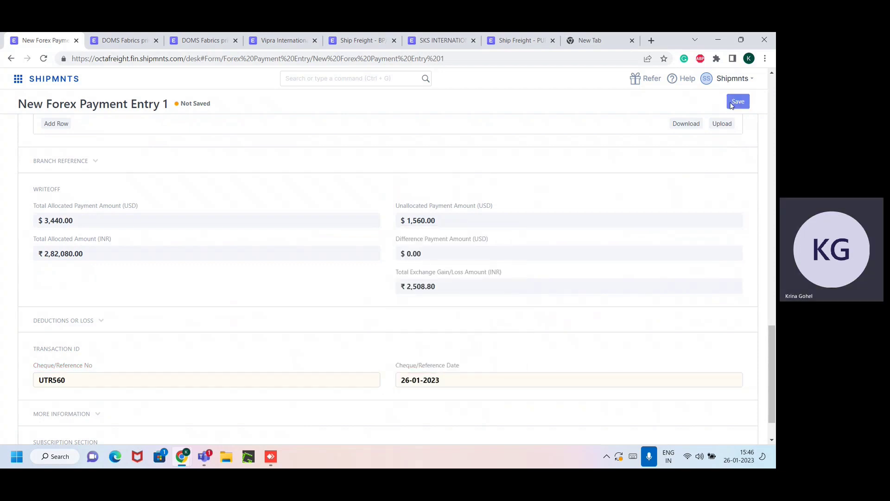
click(735, 103)
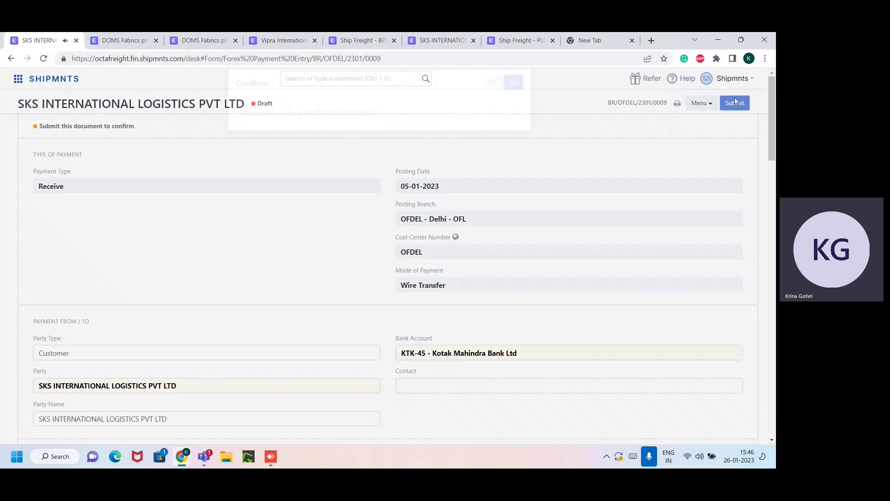
click(513, 97)
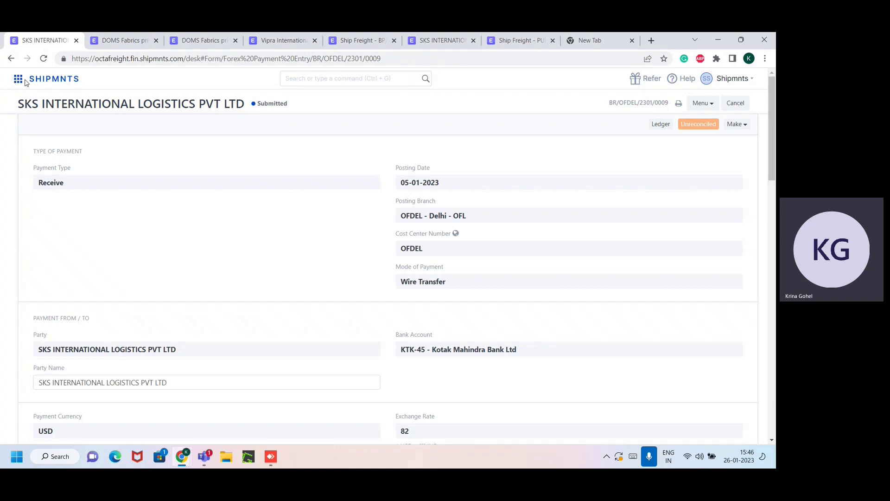
Create a new forex payment to a creditor and set its posting date to 04-01-2023
click(19, 80)
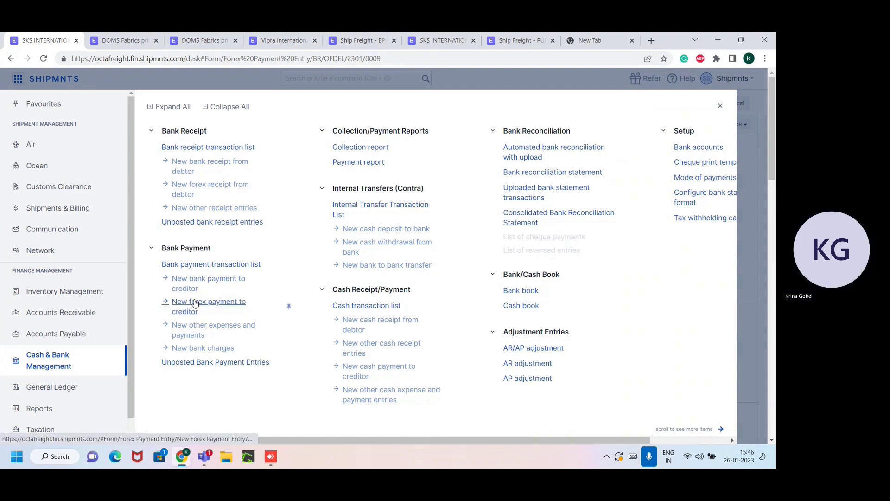
click(195, 303)
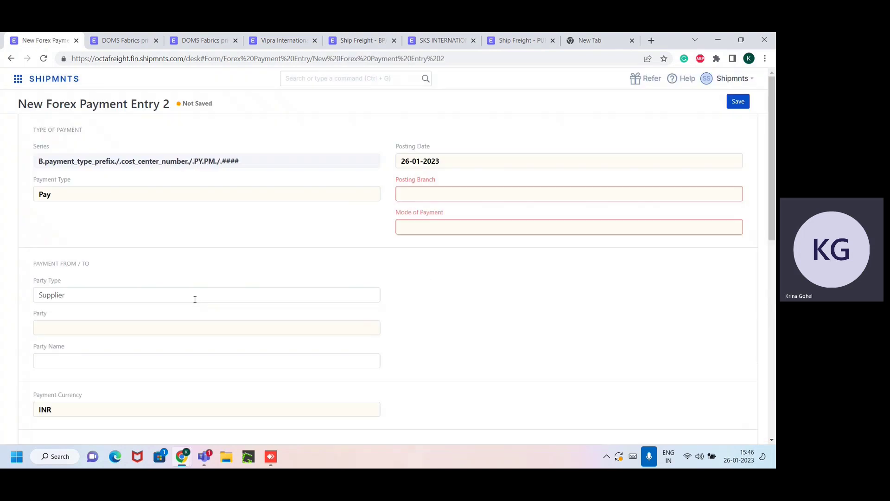
scroll(209, 387, down, 2)
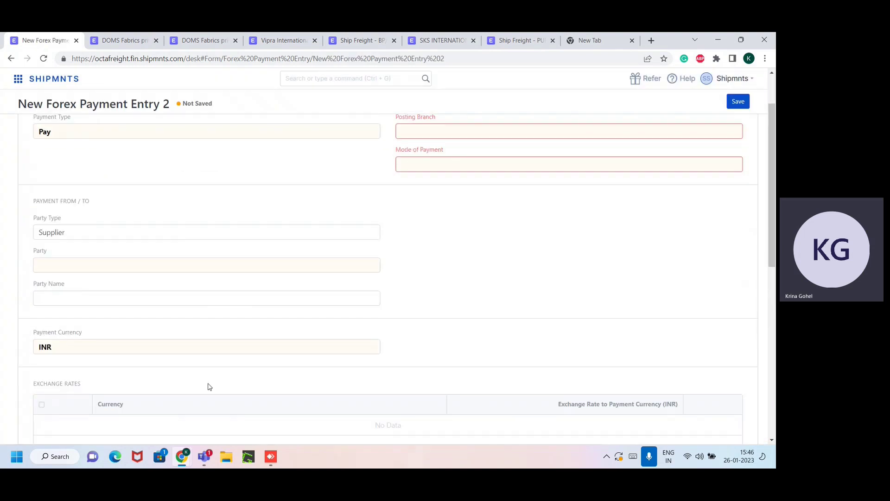
scroll(209, 387, up, 2)
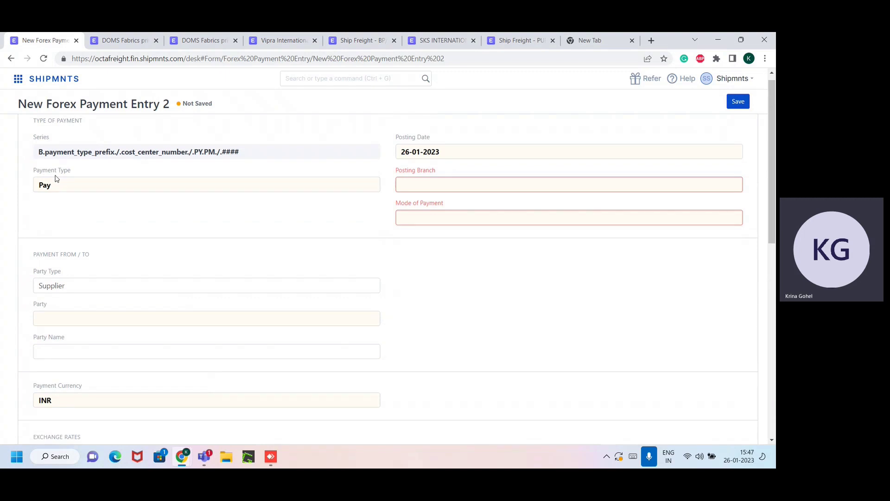
scroll(56, 181, up, 1)
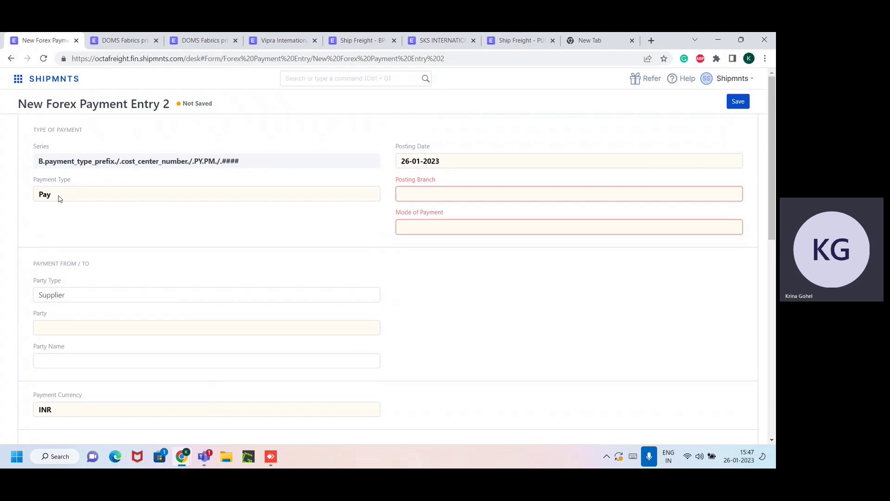
click(416, 162)
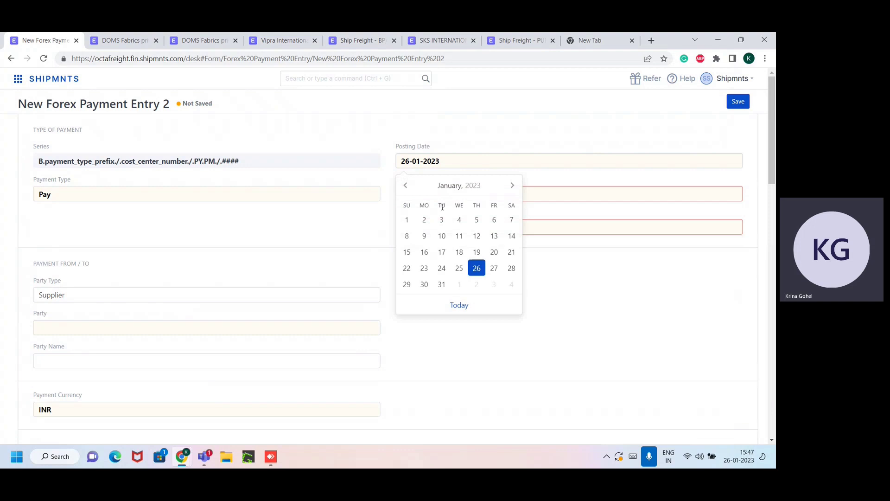
click(459, 220)
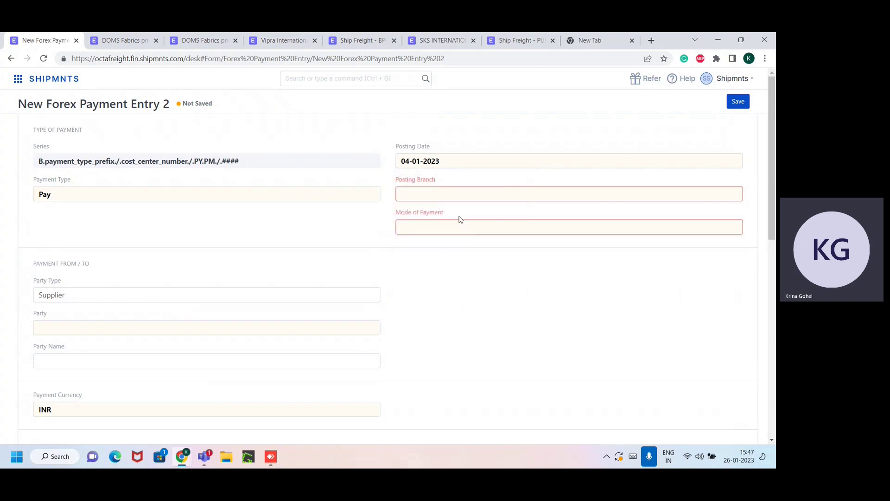
Set the forex payment's posting branch to OFDEL - Delhi - OFL and its mode of payment to Wire Transfer
text(delhi)
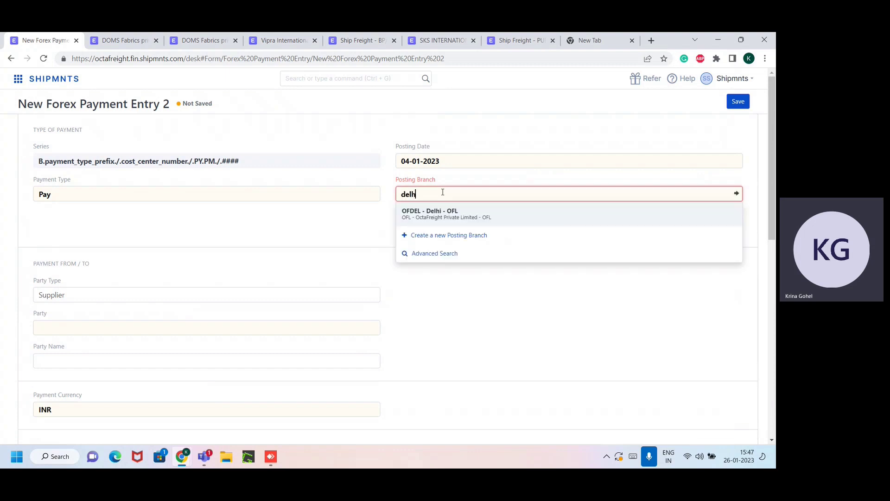
click(445, 218)
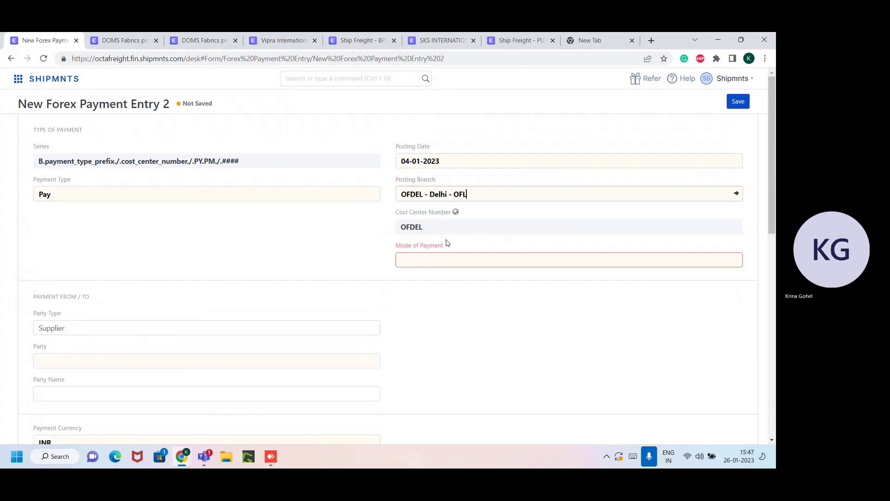
click(441, 253)
text(delhi)
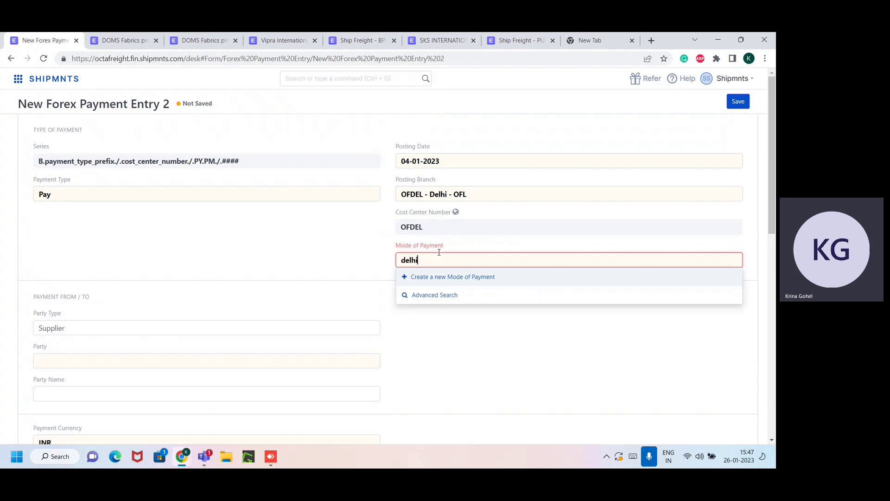
key(BackSpace)
key(BackSpace)
key(BackSpace)
key(BackSpace)
key(BackSpace)
text(wire)
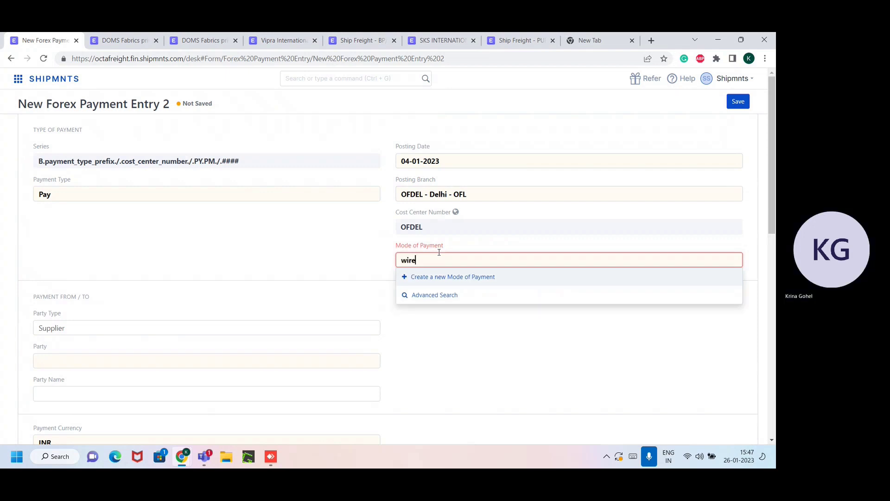
click(414, 278)
Choose Ship Freight as the supplier party and KTK-45 - Kotak Mahindra Bank Ltd as the bank account
scroll(179, 354, down, 1)
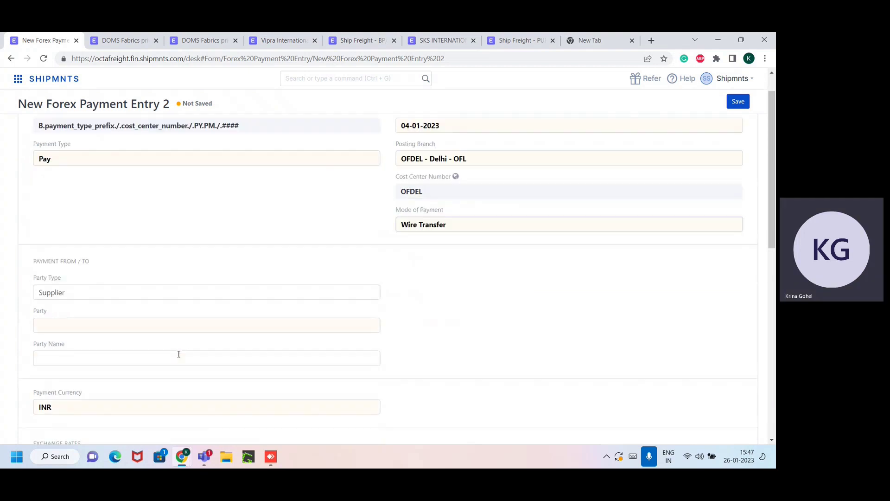
click(57, 326)
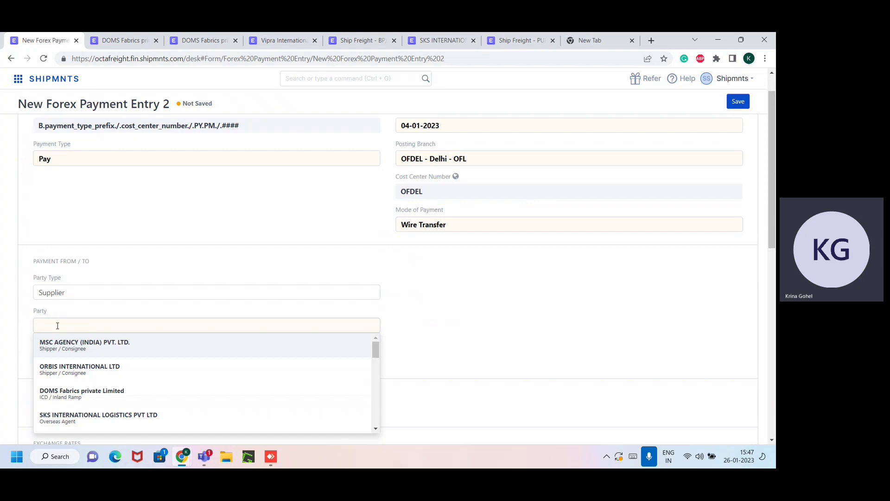
text(si)
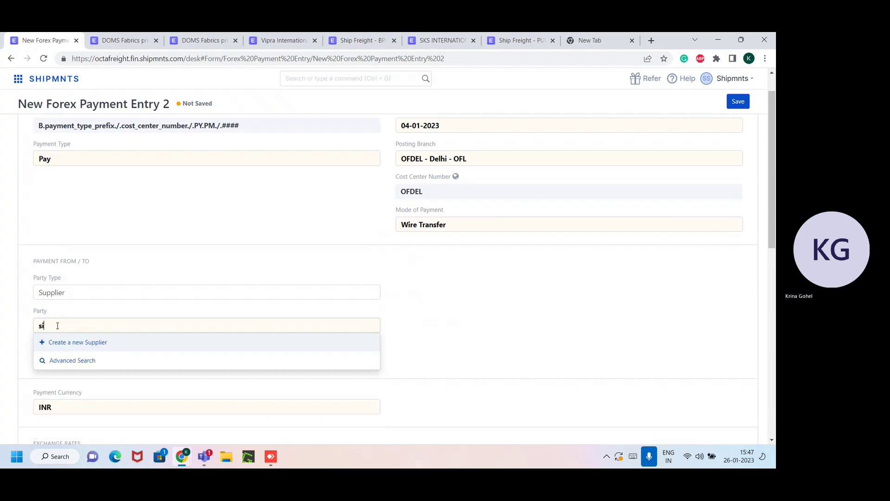
key(BackSpace)
text(hi)
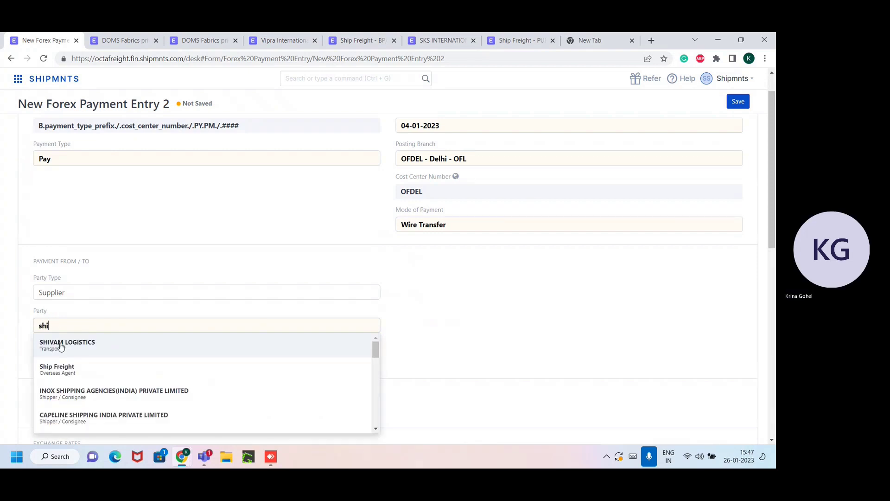
click(65, 370)
scroll(66, 369, down, 1)
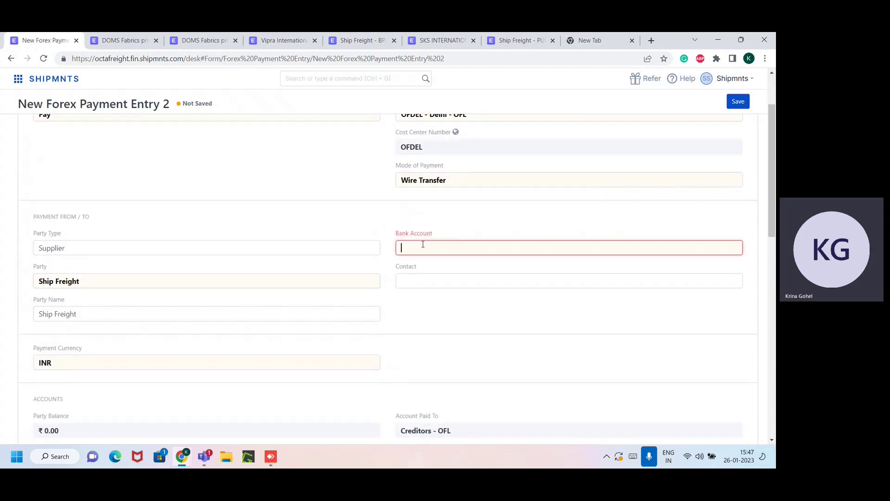
text(ktk)
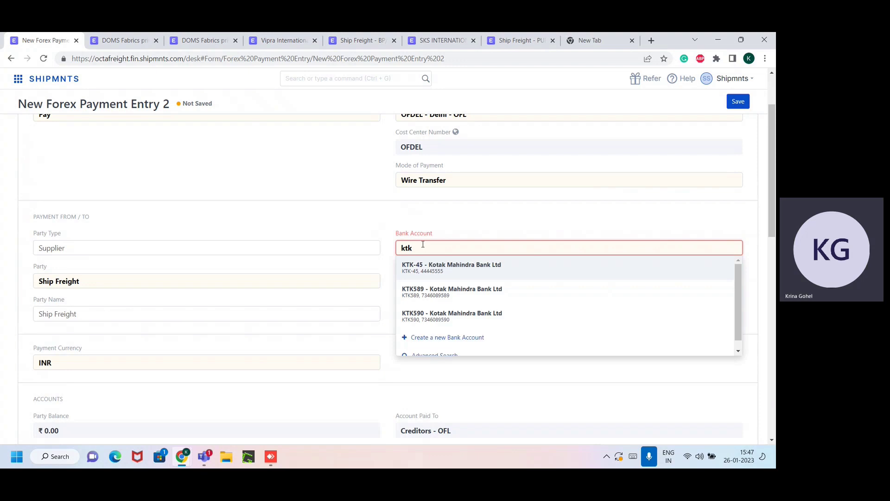
click(439, 264)
Change the forex payment's currency to USD and set the exchange rate to 80
scroll(377, 301, down, 3)
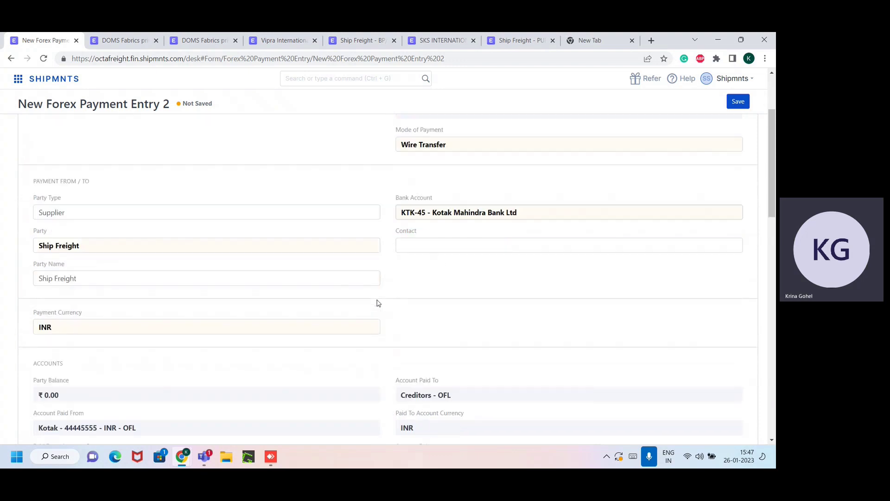
click(284, 235)
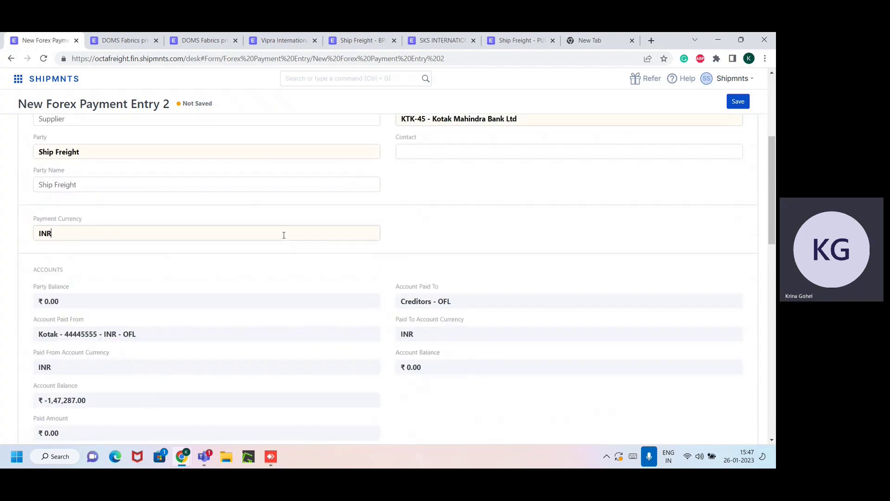
key(ctrl+a)
text(us)
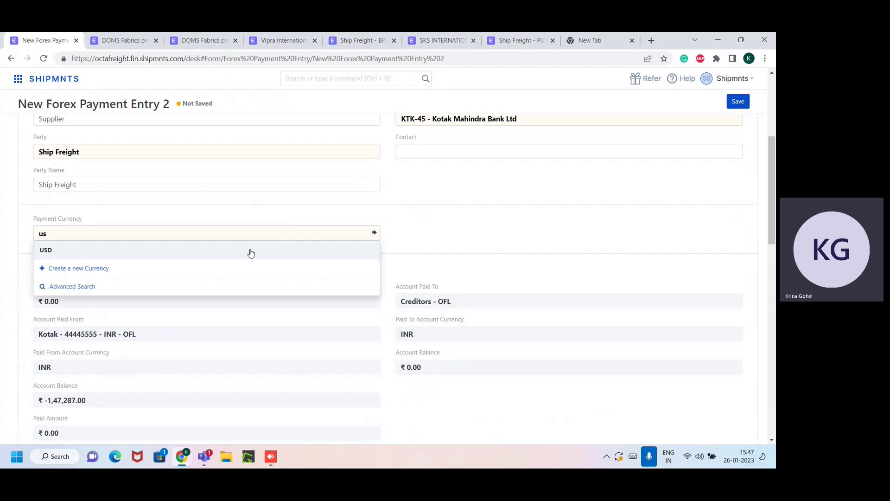
click(251, 252)
key(ctrl+a)
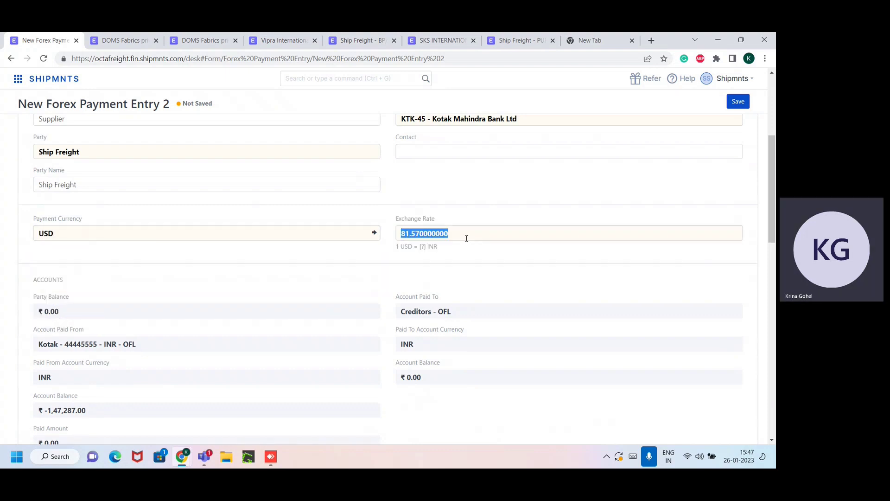
text(80)
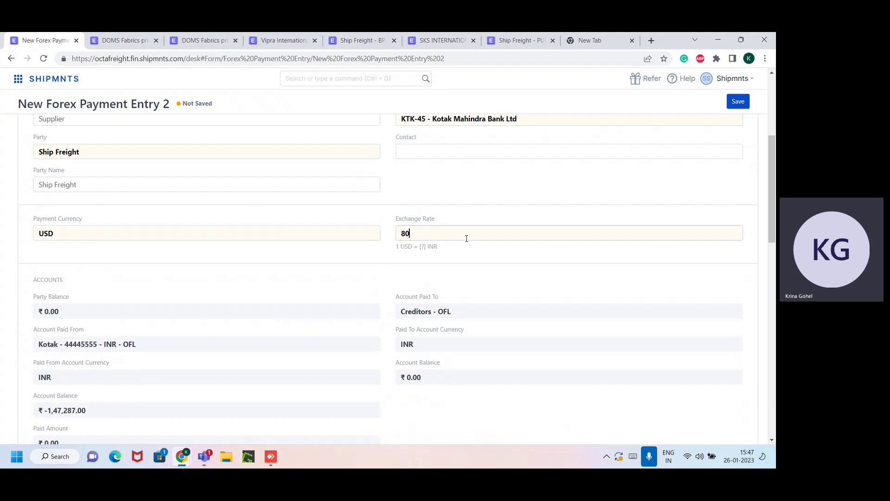
Set the forex payment's payment amount to 1000 USD
scroll(396, 271, down, 15)
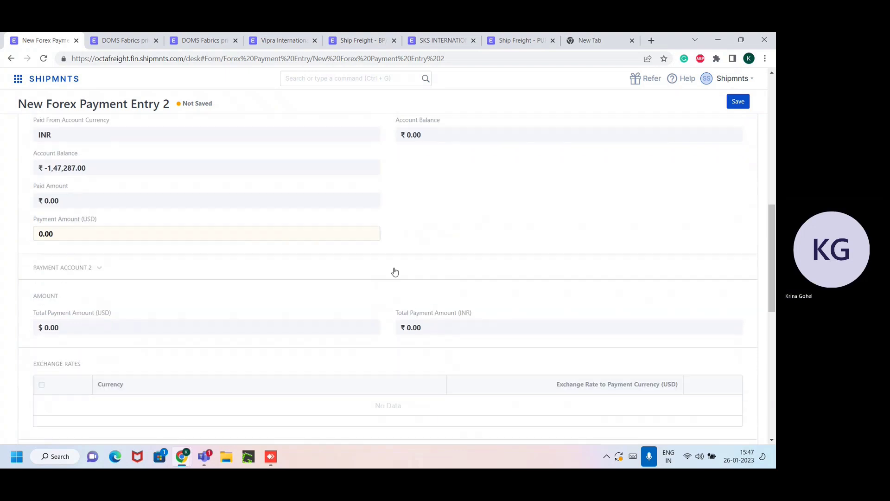
scroll(395, 272, up, 1)
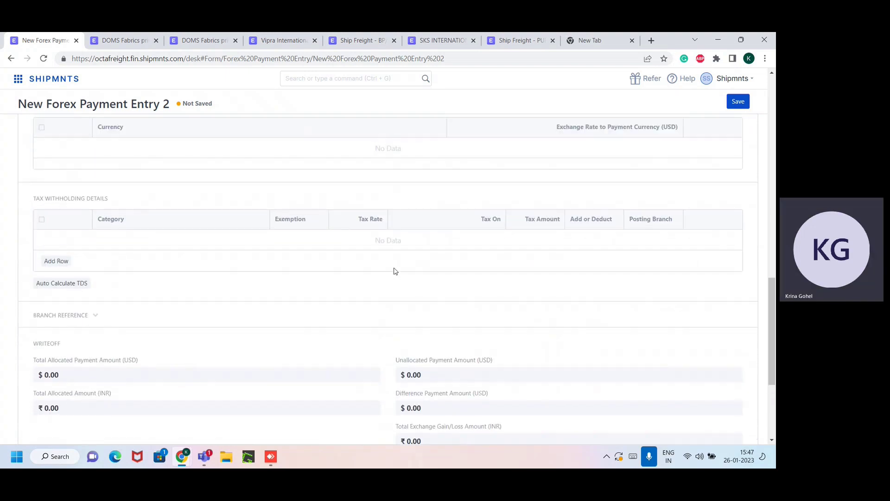
scroll(396, 271, up, 5)
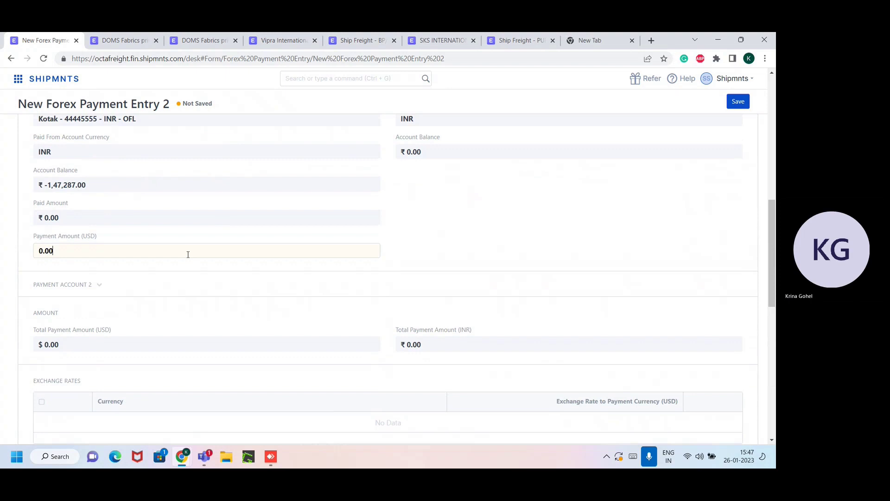
text(1000)
scroll(326, 235, down, 3)
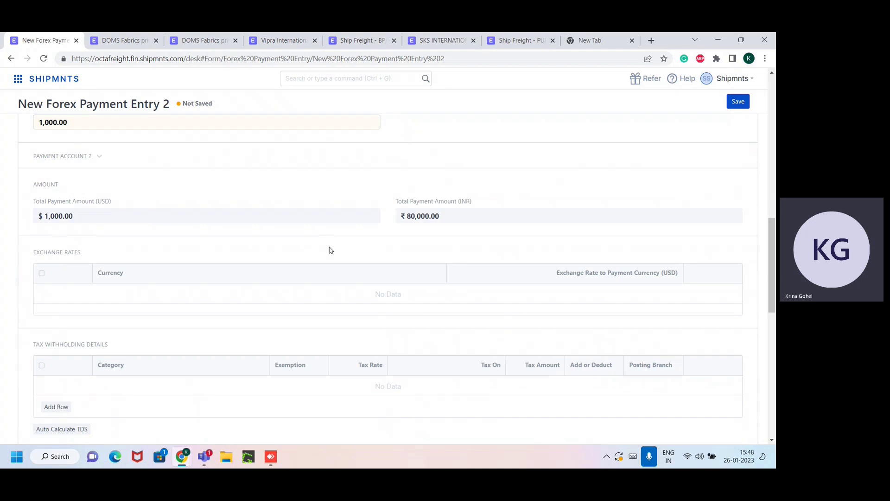
scroll(331, 250, up, 1)
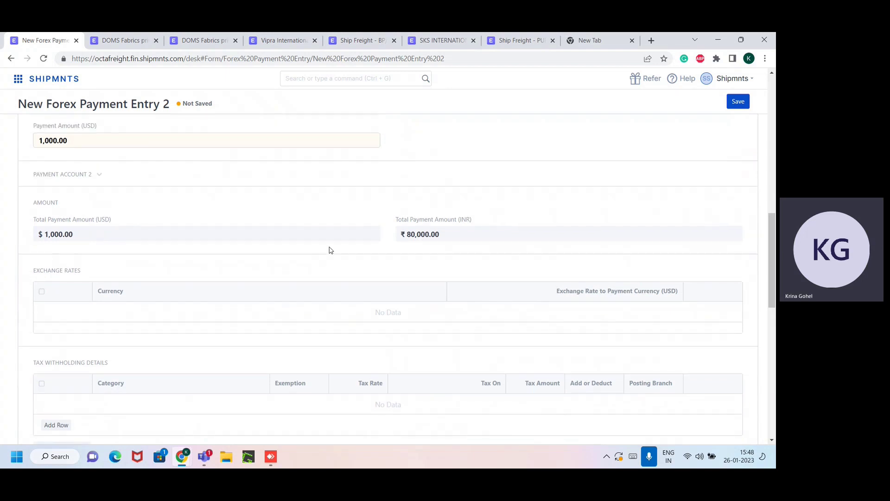
Enter 768UTR as the forex payment's cheque/reference number and 26-01-2023 as its reference date
scroll(331, 250, down, 1)
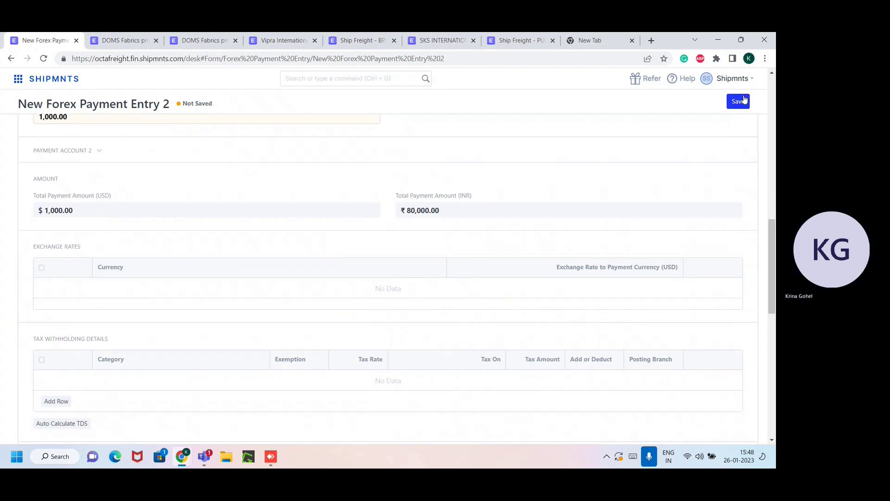
scroll(694, 159, down, 2)
scroll(669, 193, down, 3)
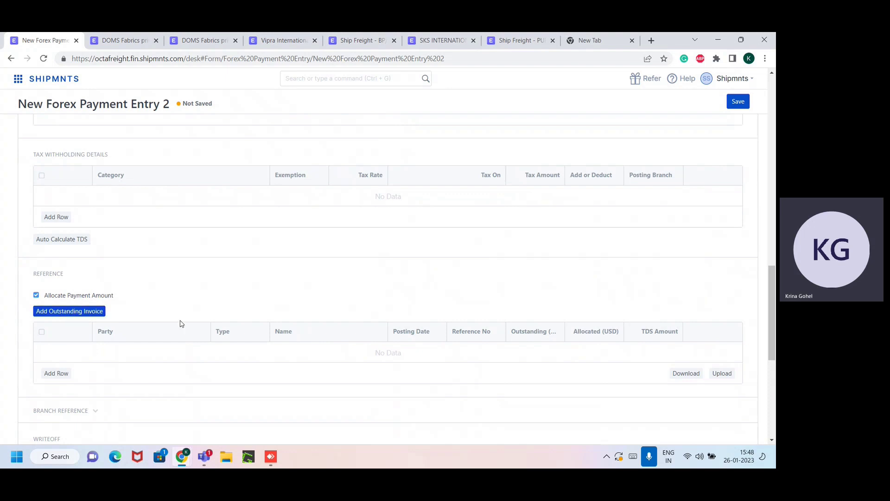
scroll(182, 323, down, 1)
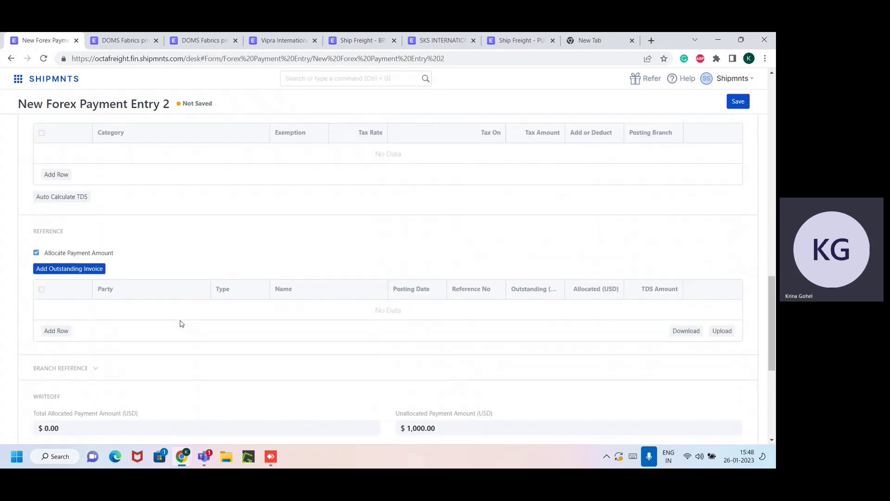
scroll(181, 323, down, 1)
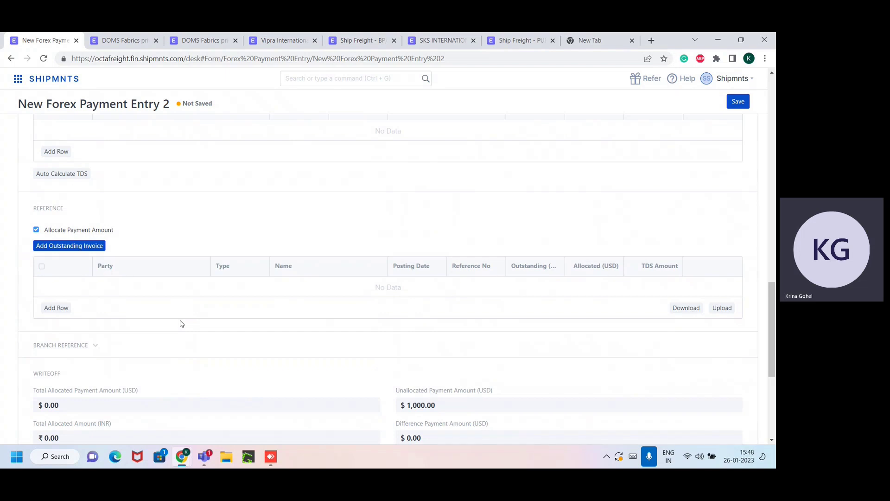
scroll(181, 323, down, 3)
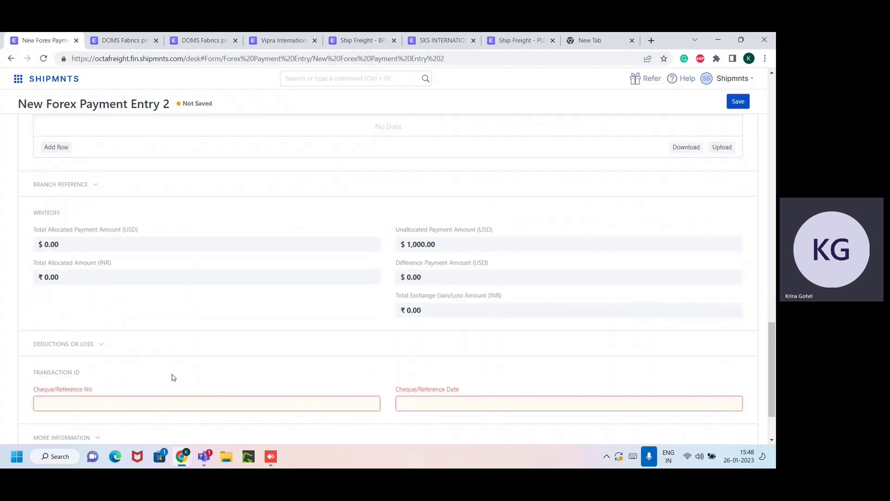
click(134, 399)
text(768UTR)
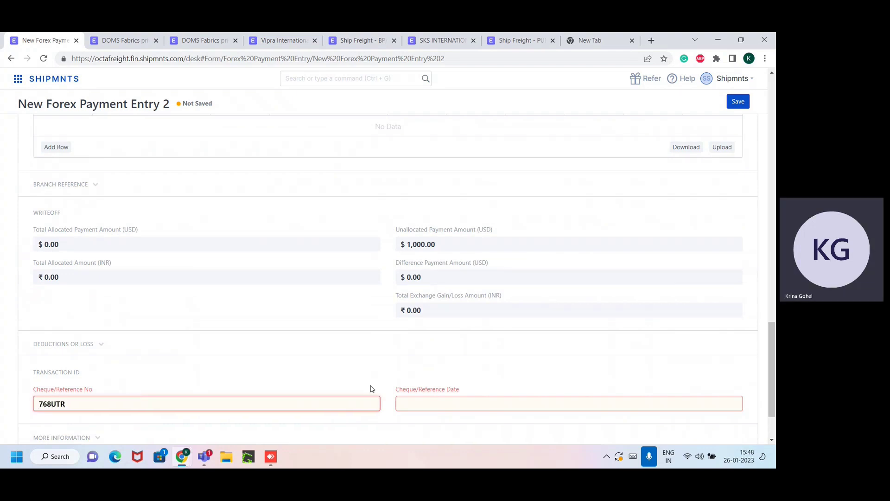
click(457, 404)
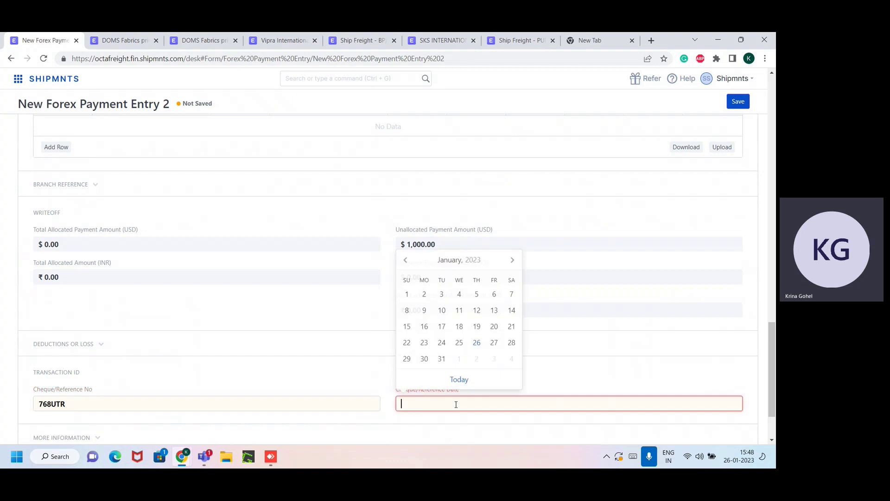
click(477, 342)
Save the Ship Freight forex payment entry and permanently submit it
click(738, 101)
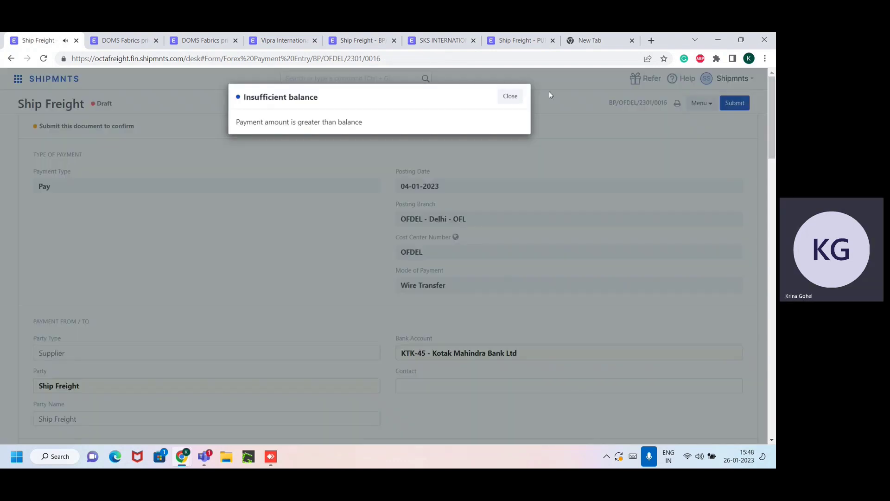
click(510, 96)
click(728, 99)
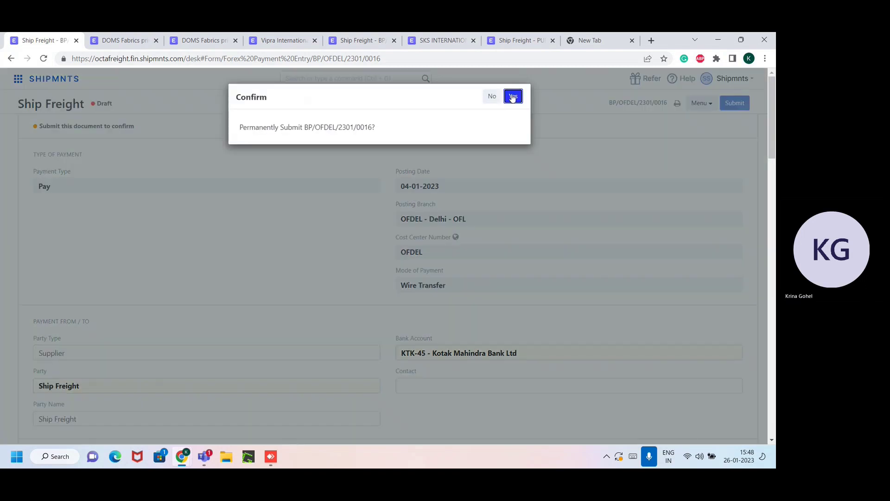
click(513, 97)
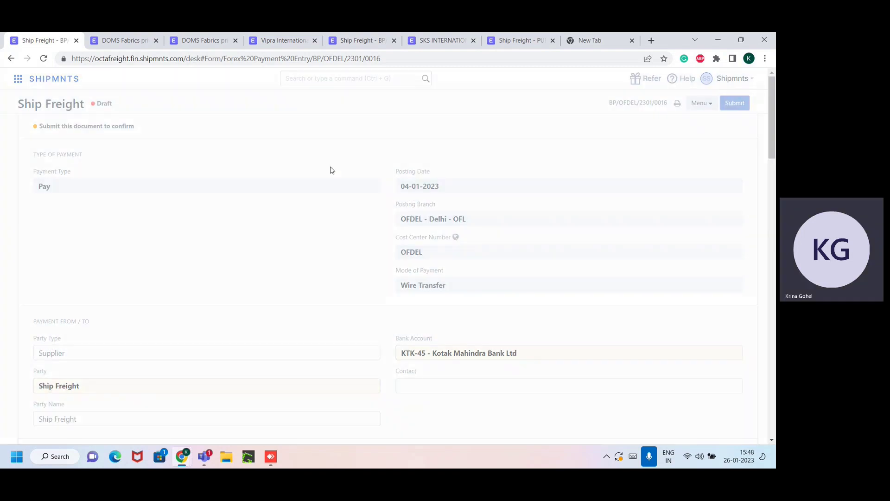
click(502, 97)
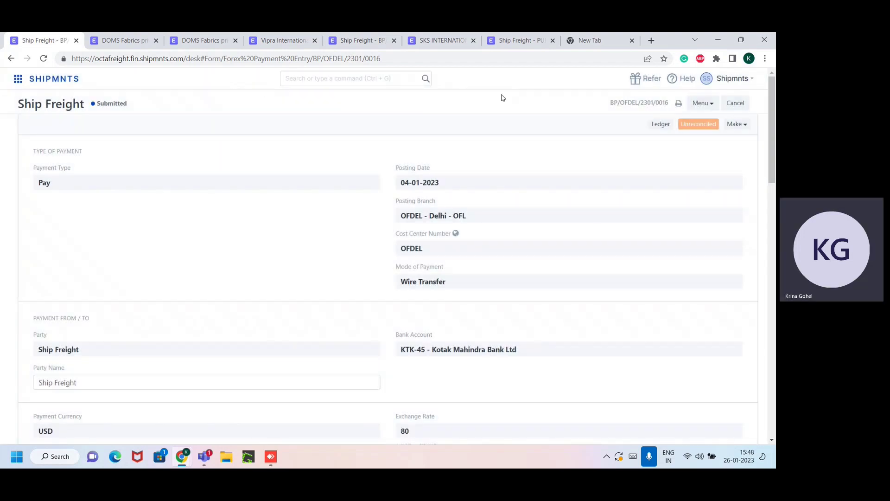
Start a new bank charges entry with supplier invoice number UTR67 and supplier invoice date 26-01-2023
click(18, 80)
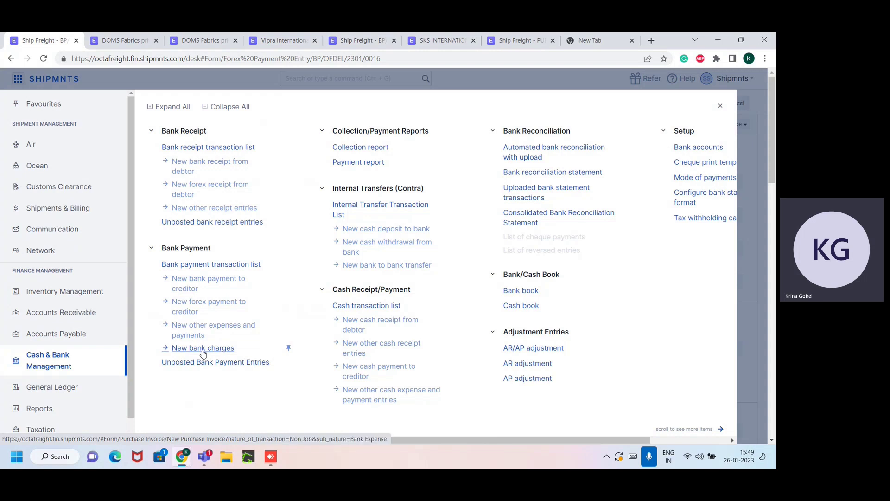
click(202, 350)
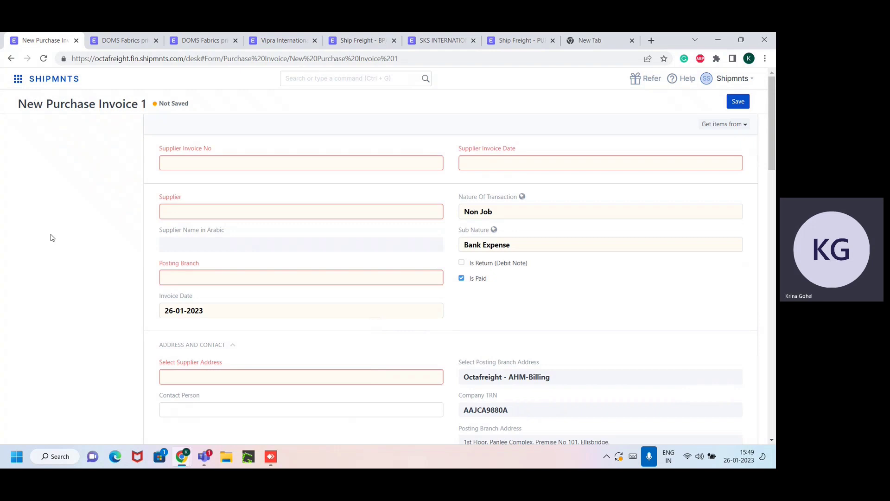
text(UT)
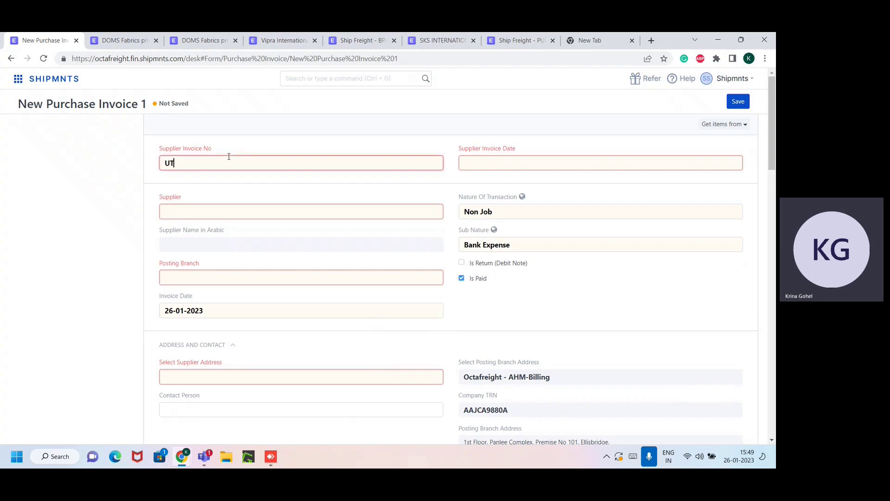
text(R67)
click(471, 162)
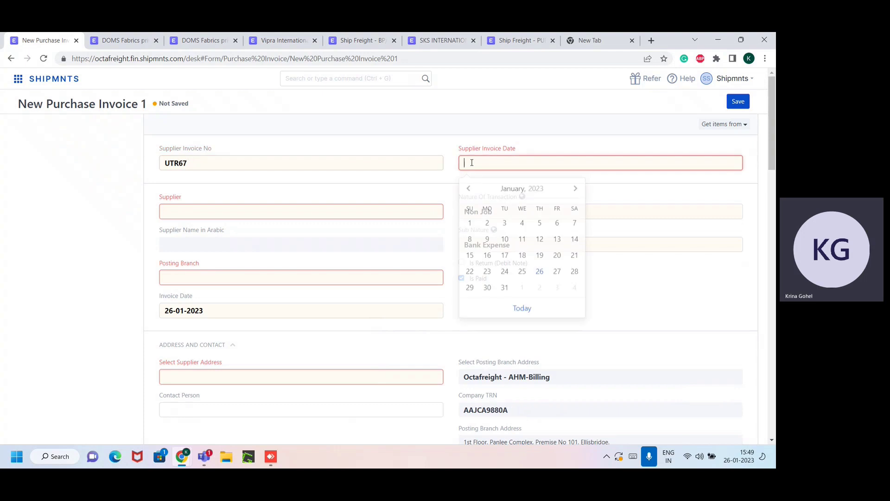
click(540, 269)
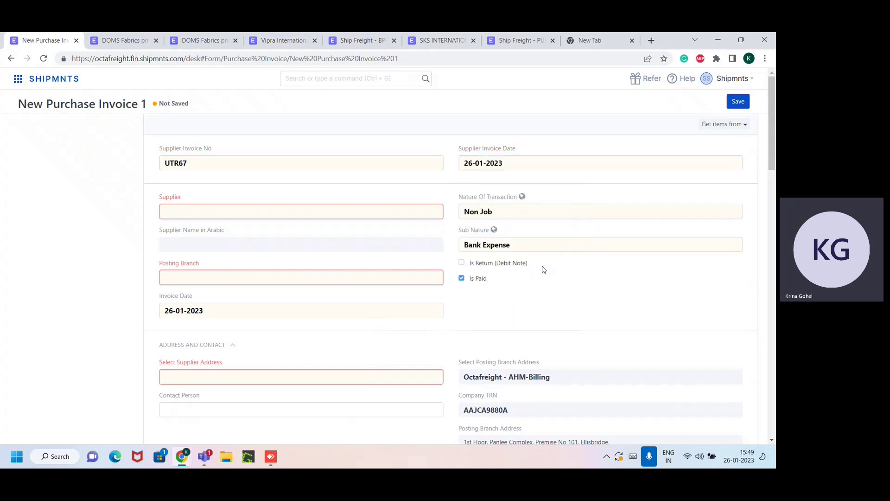
Set the bank charges invoice's supplier to Kotak Mahindra Bank Ltd and its posting branch to OFDEL - Delhi - OFL
click(425, 216)
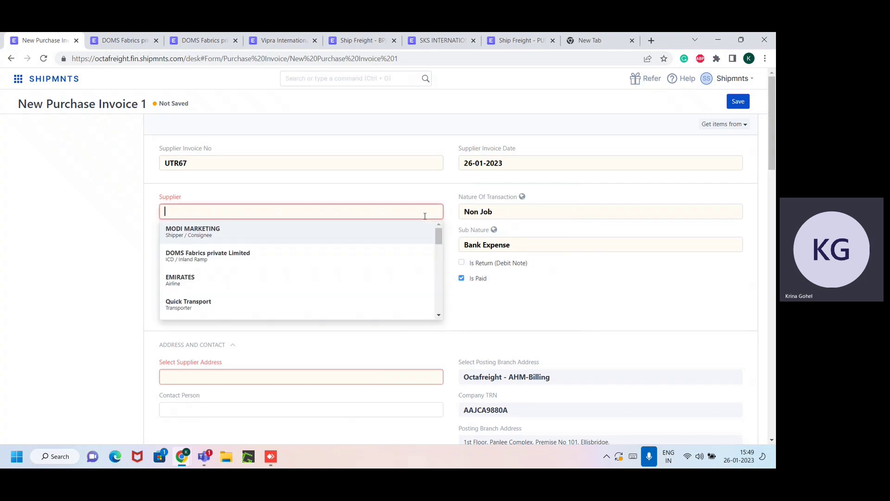
text(kota)
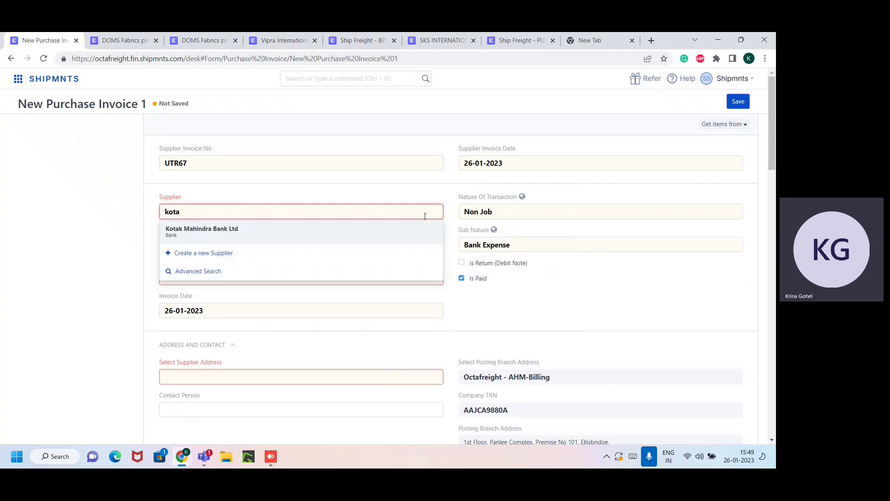
click(367, 236)
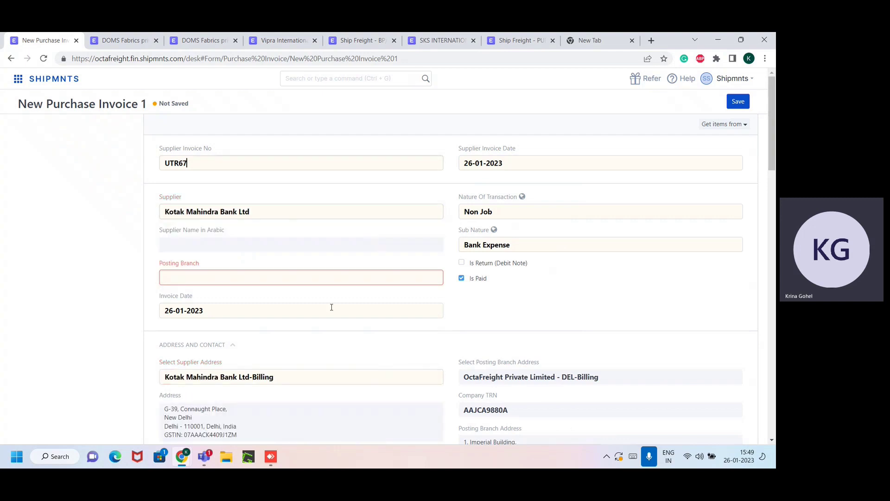
click(285, 270)
text(delhi)
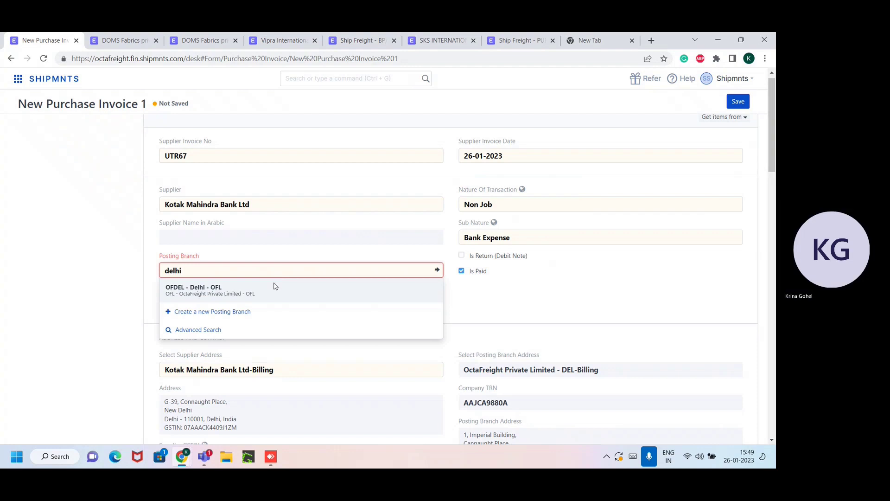
click(274, 284)
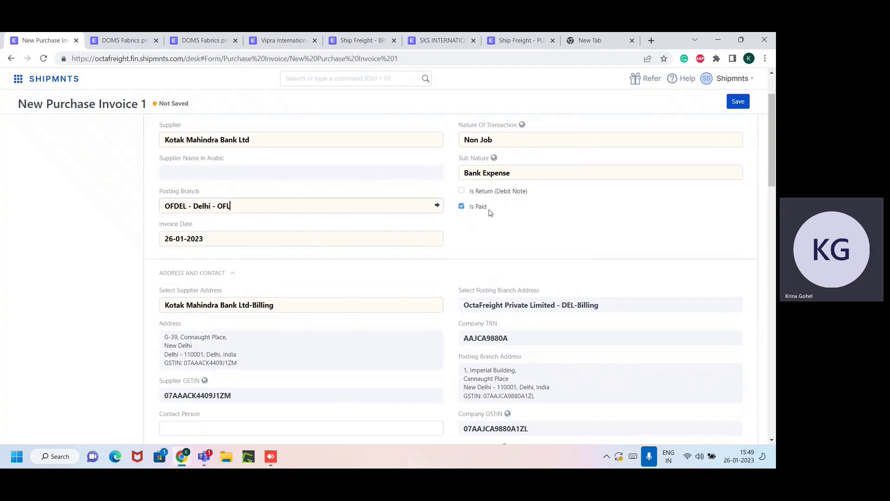
Fill the first invoice line with the item Bank Charge Taxable at a rate of 100 INR and review its taxes
scroll(492, 213, down, 5)
scroll(302, 348, down, 2)
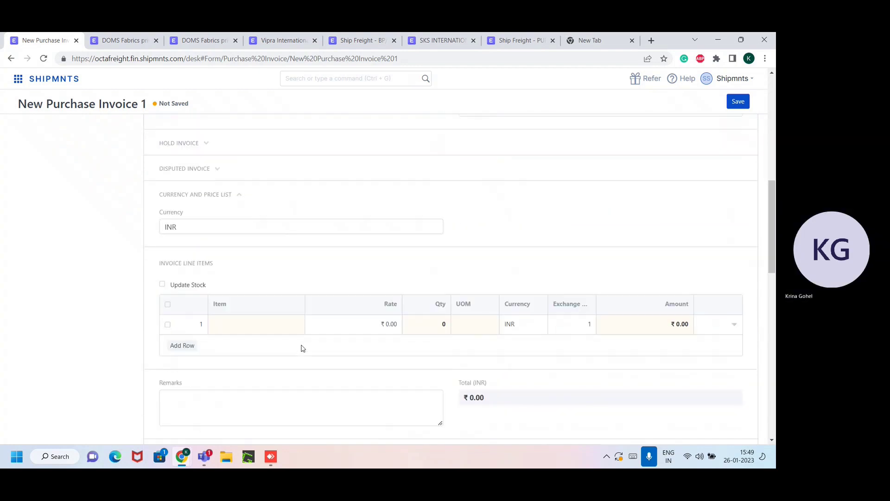
click(232, 323)
text(bank)
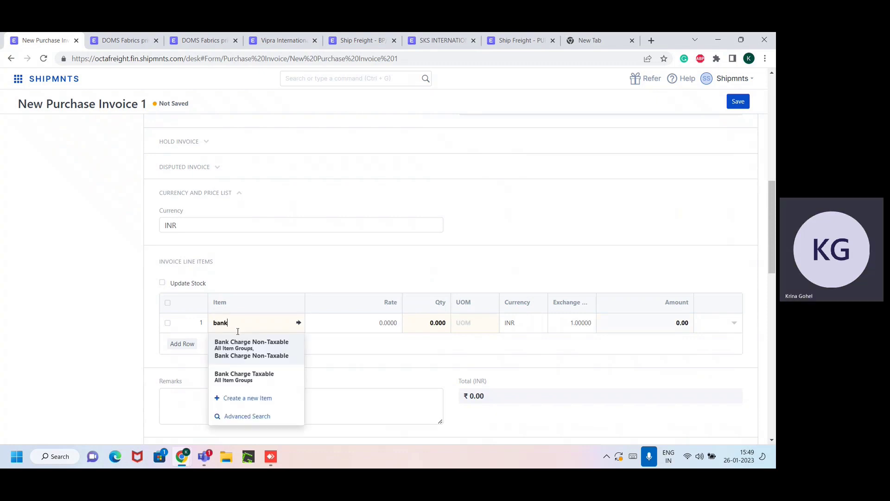
click(247, 374)
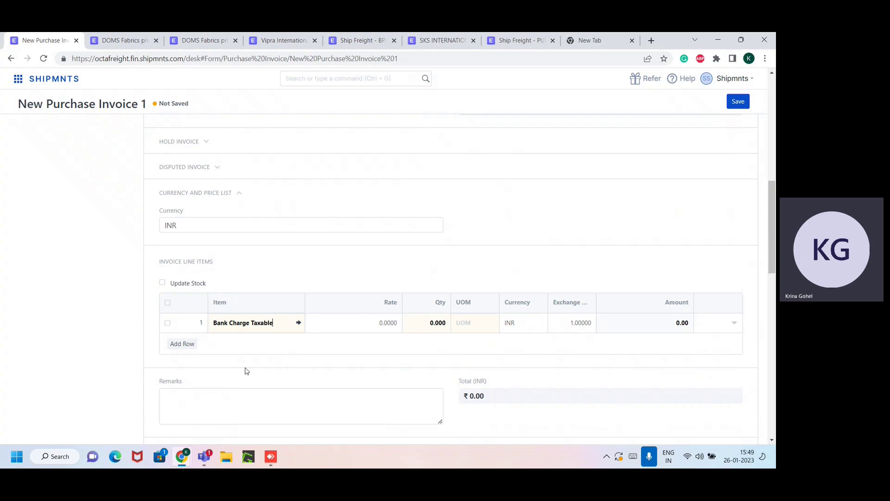
click(373, 322)
text(100)
click(421, 280)
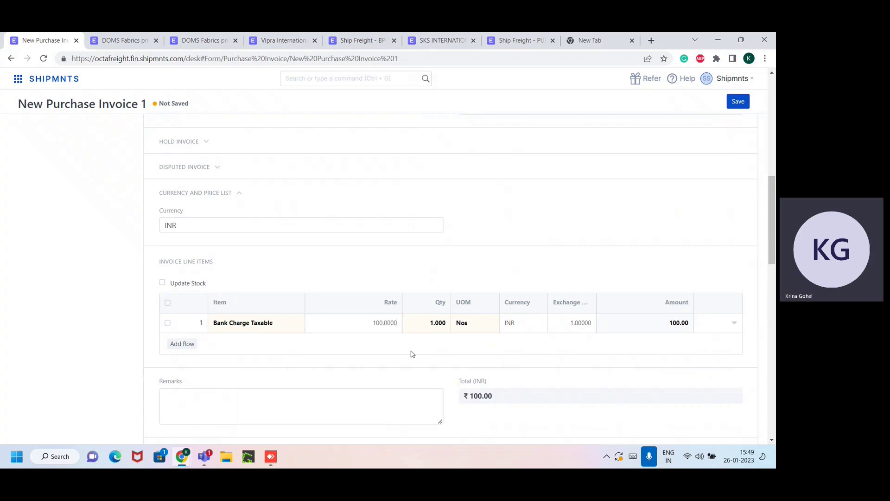
scroll(392, 398, down, 1)
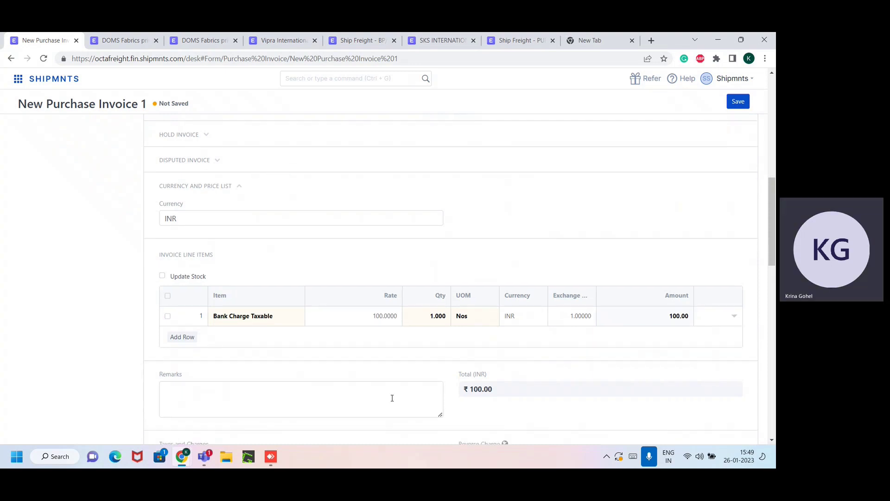
scroll(391, 398, down, 1)
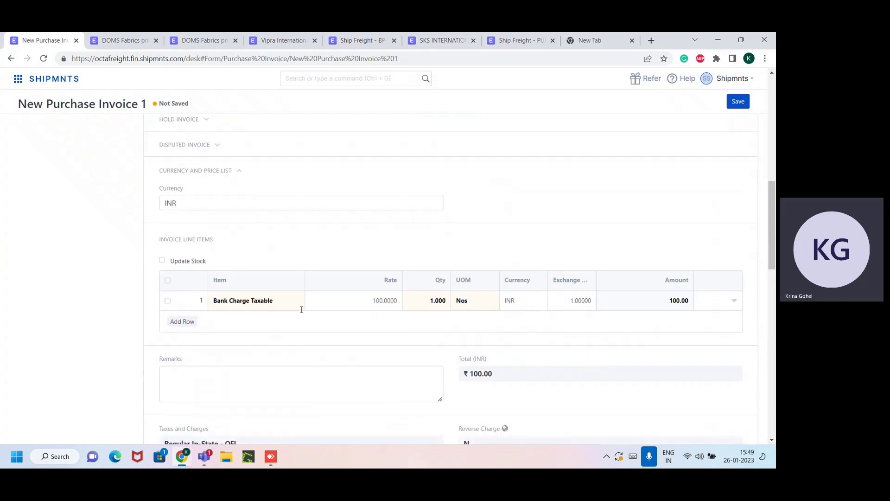
scroll(301, 309, down, 3)
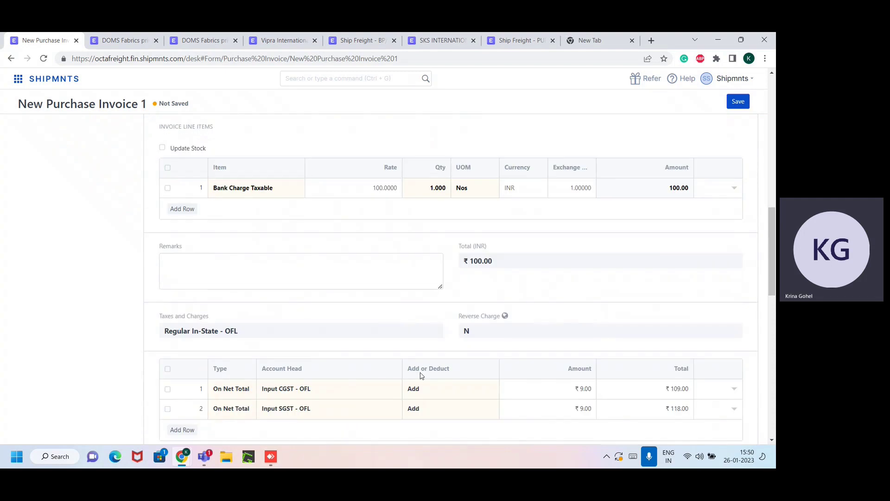
Replace the line's item with Bank Charge Non-Taxable and set its rate to 100 INR
click(295, 179)
key(shift+Left)
key(shift+Left)
key(shift+Left)
key(shift+Left)
key(shift+Left)
key(shift+Left)
key(shift+Left)
key(shift+Left)
key(shift+Left)
key(shift+Left)
key(shift+Left)
key(shift+Left)
key(shift+Left)
key(shift+Left)
key(shift+Left)
key(shift+Left)
key(shift+Left)
key(shift+Left)
key(shift+Left)
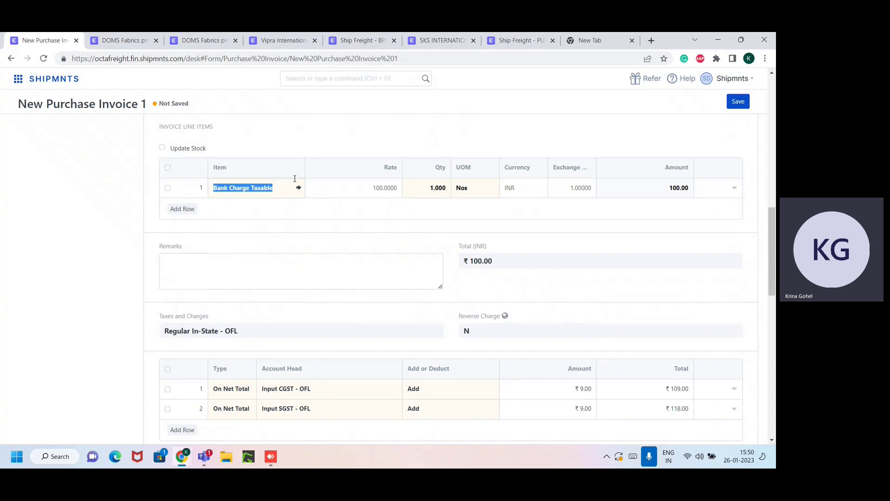
text(bank)
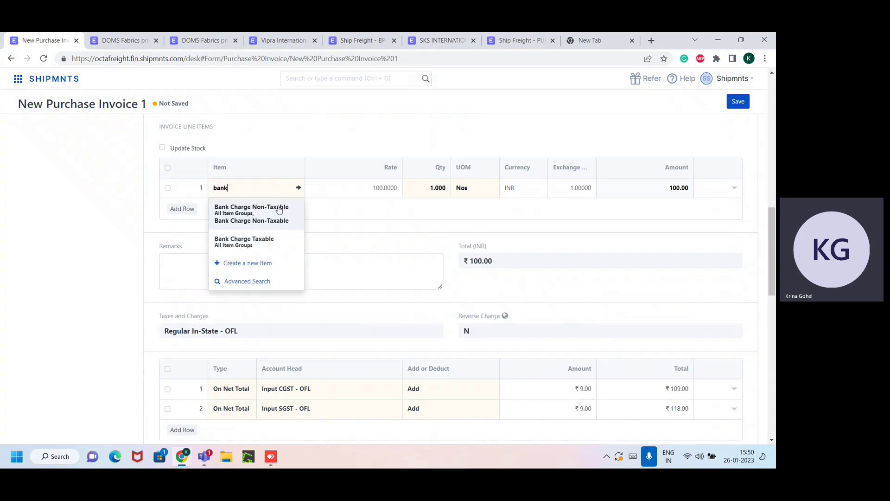
click(281, 209)
double_click(379, 195)
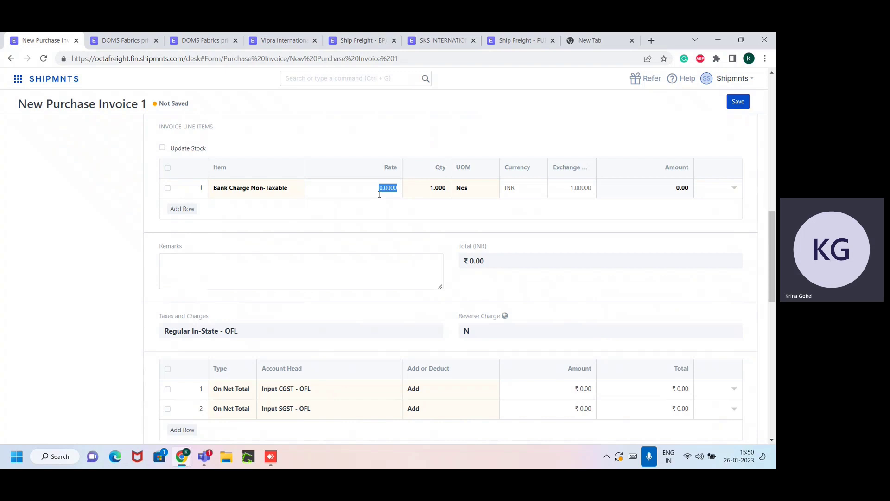
text(100)
click(396, 255)
scroll(396, 255, down, 2)
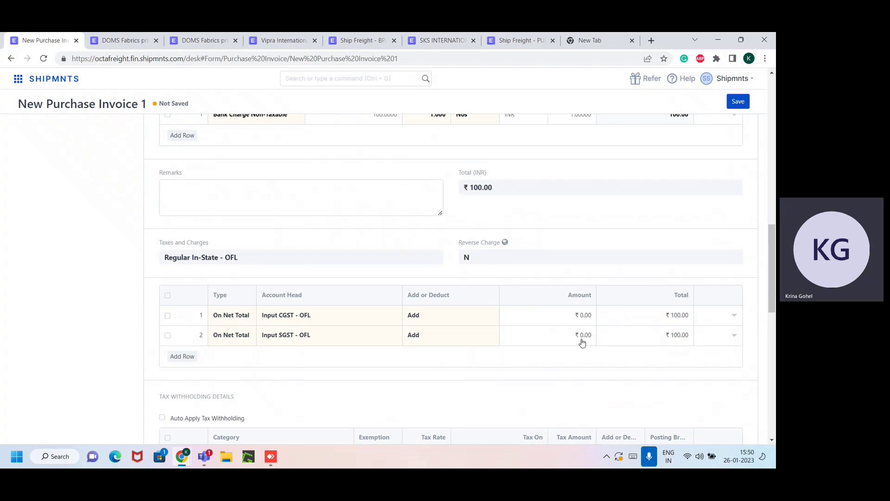
Try to save the bank charges invoice
scroll(583, 339, down, 3)
scroll(582, 342, down, 2)
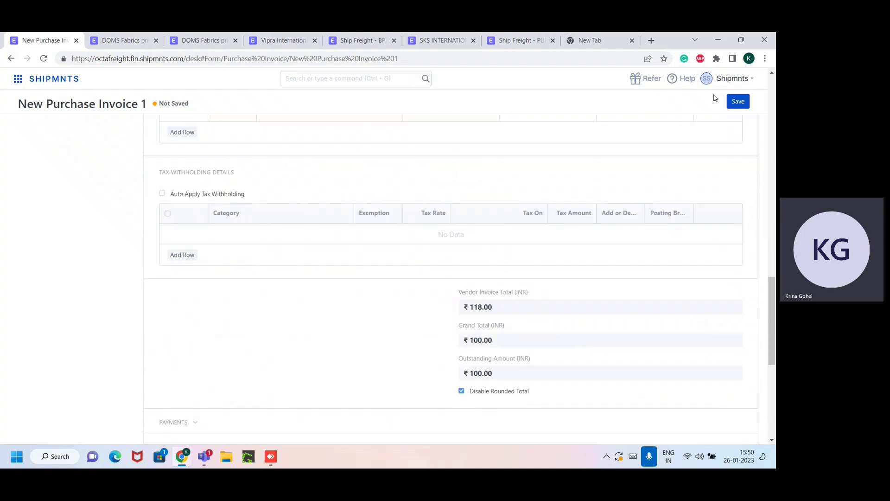
click(734, 105)
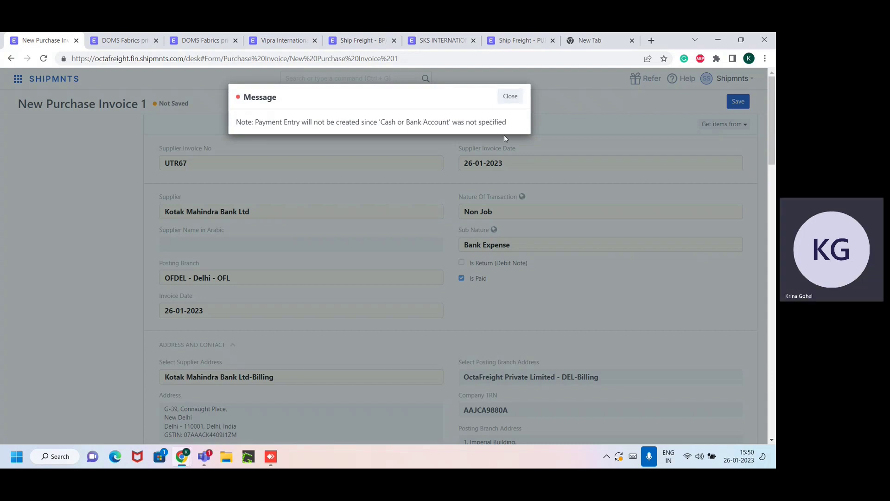
click(510, 97)
scroll(467, 259, down, 8)
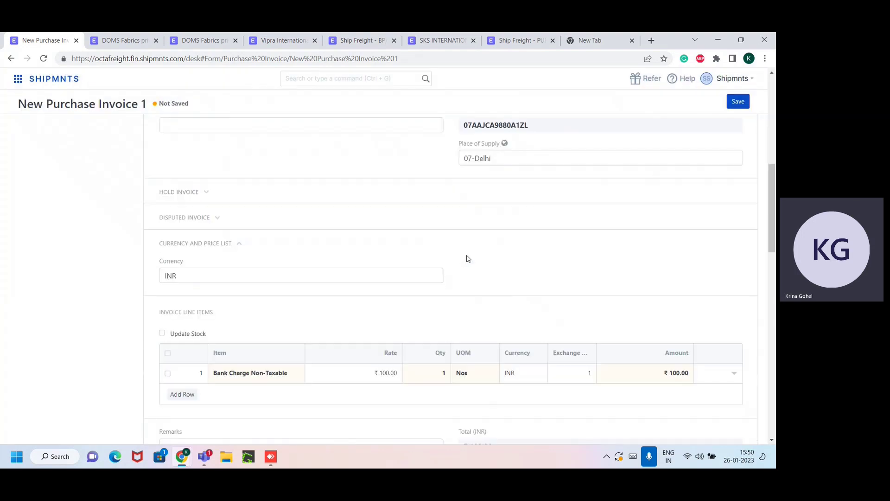
Set the bank charges invoice's mode of payment to Bank Draft in the payment details
scroll(468, 258, down, 3)
scroll(467, 259, down, 2)
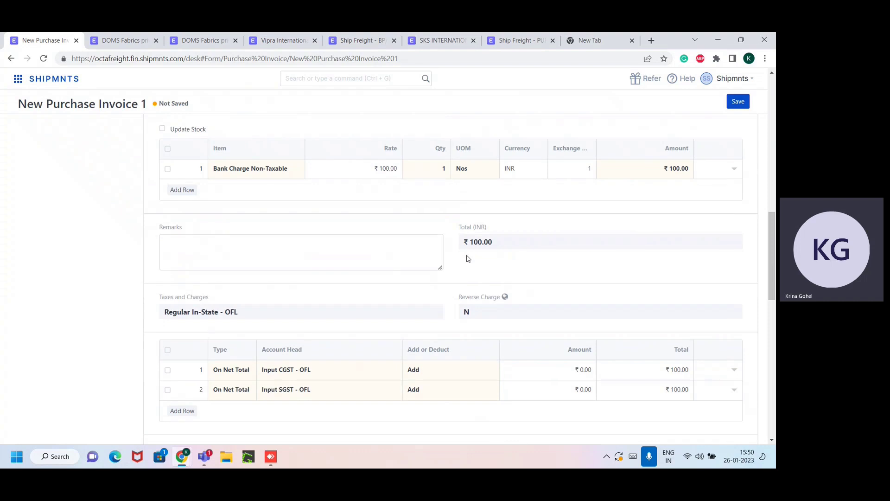
scroll(468, 259, down, 4)
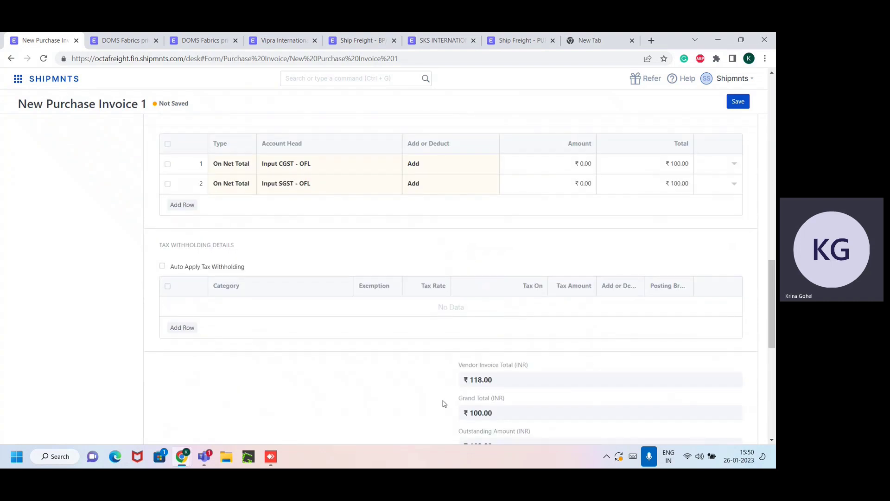
scroll(445, 404, down, 2)
scroll(443, 403, down, 2)
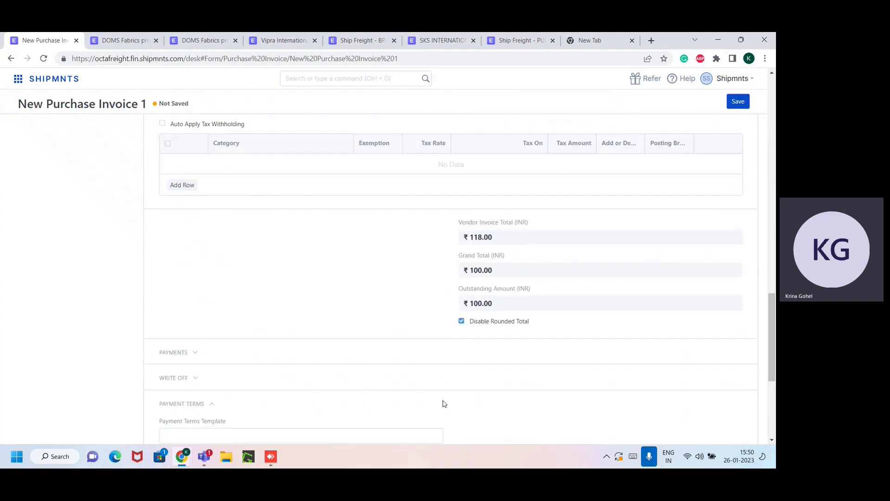
click(204, 327)
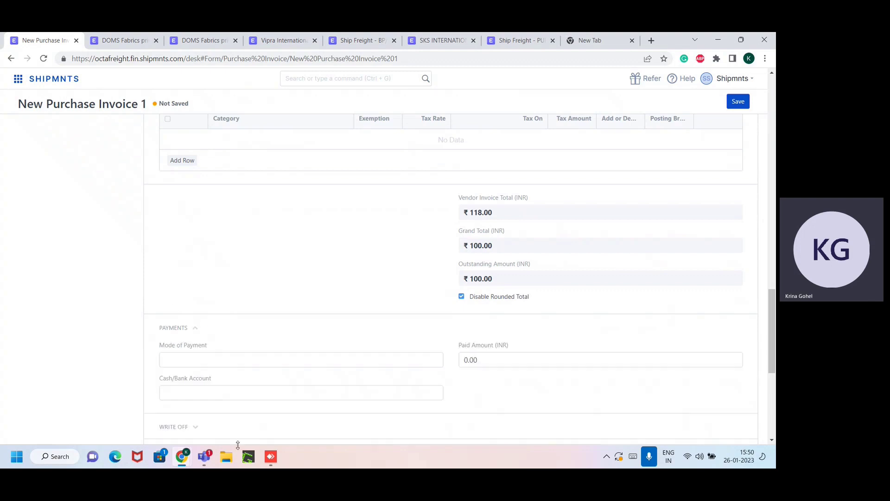
click(223, 360)
text(bank)
click(232, 376)
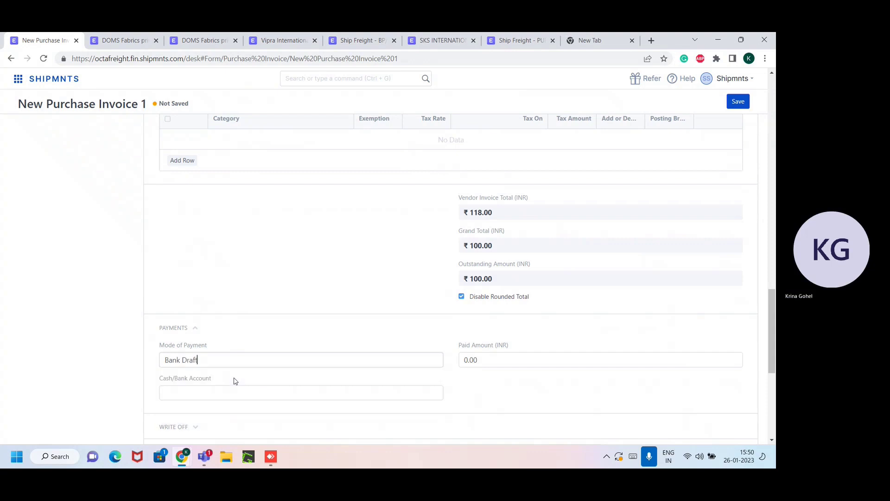
double_click(211, 366)
Set the invoice's cash/bank account to the Kotak USD account
click(196, 387)
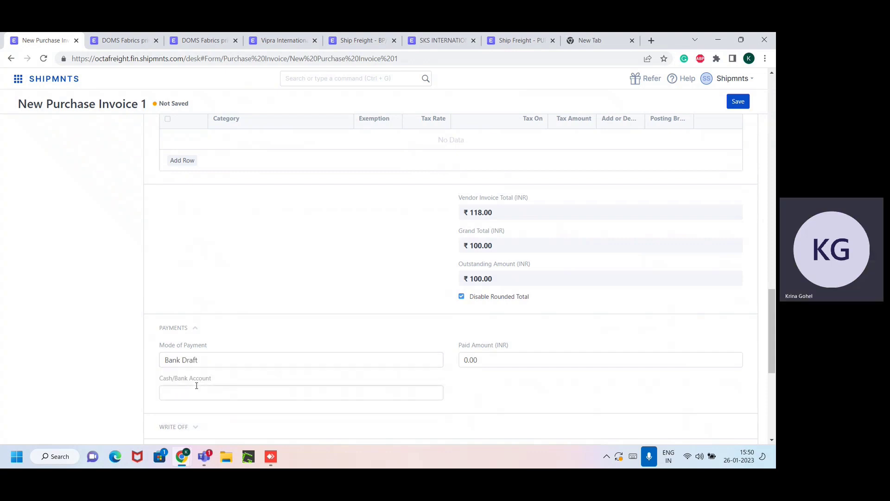
text(kot)
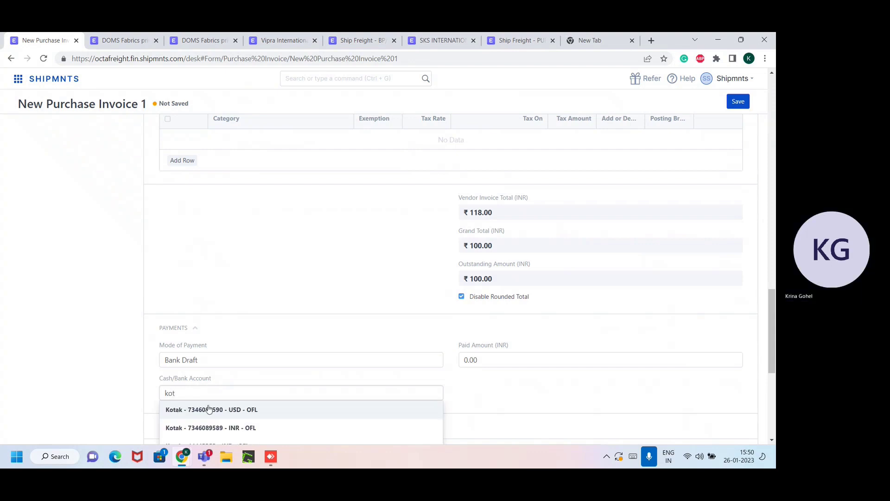
click(211, 411)
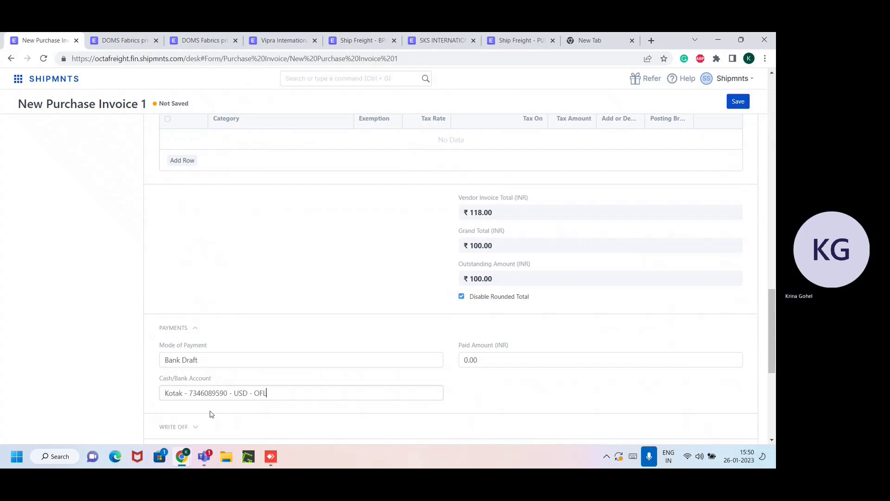
Replace the invoice's cash/bank account with the last Kotak INR account among the matching accounts
triple_click(254, 391)
text(kot)
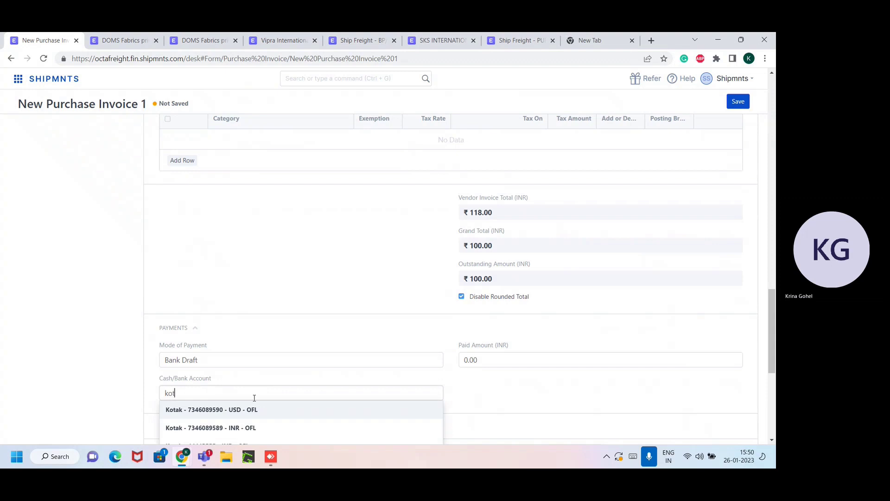
scroll(255, 402, down, 1)
scroll(254, 402, down, 1)
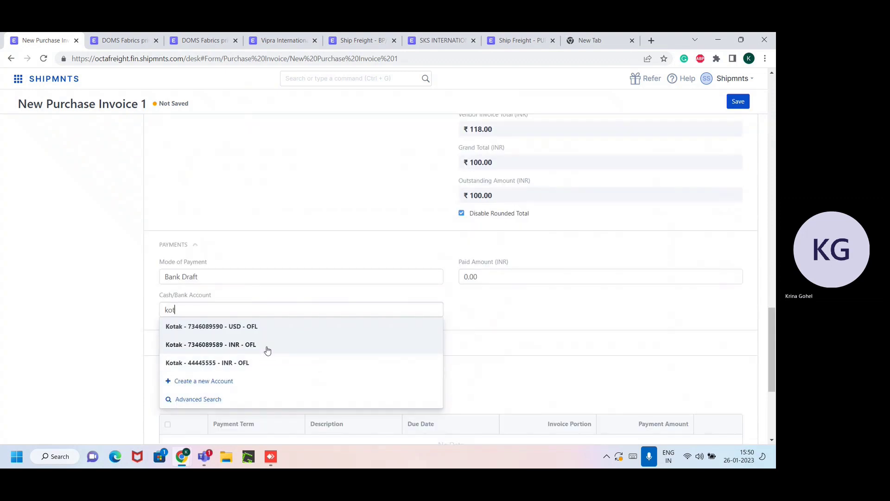
click(265, 363)
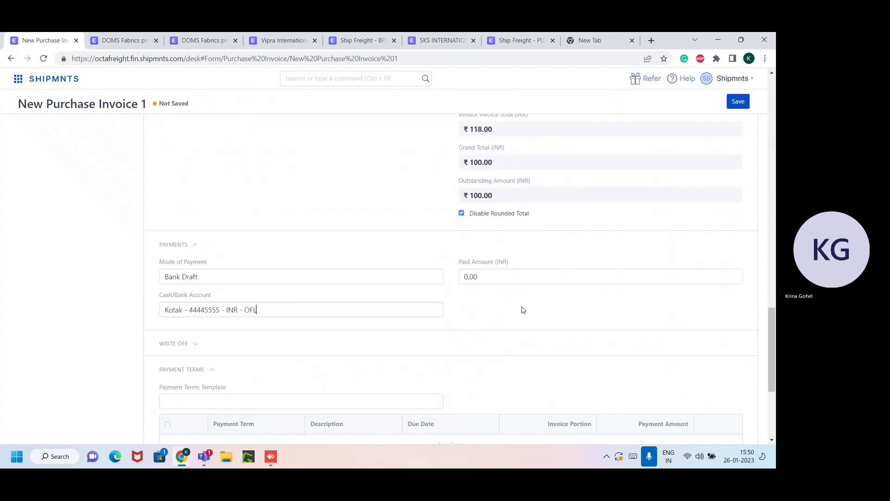
Set the invoice's paid amount to 100 INR and save the invoice
click(530, 280)
text(100)
click(739, 102)
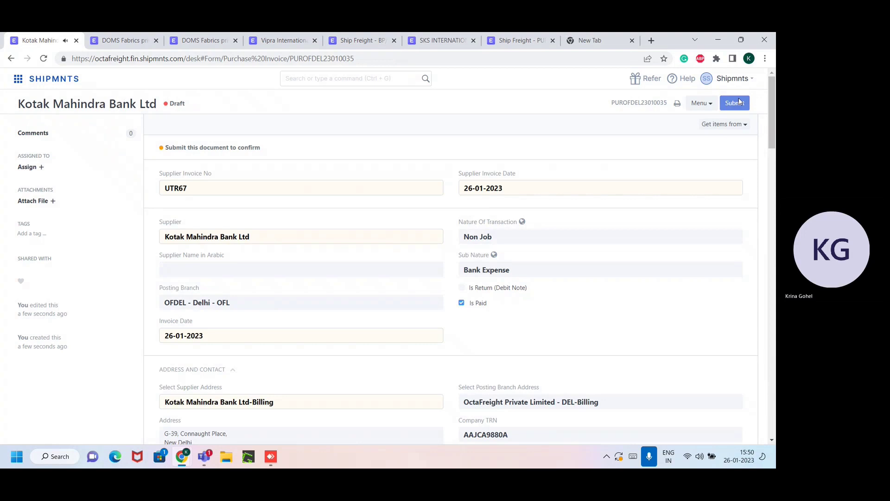
Submit the Kotak Mahindra Bank Ltd purchase invoice and confirm its permanent submission
click(735, 102)
click(514, 95)
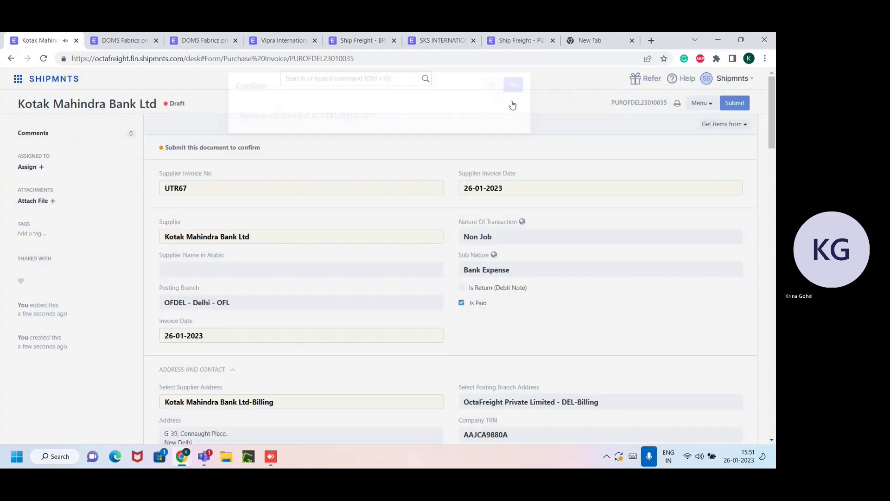
scroll(368, 326, down, 9)
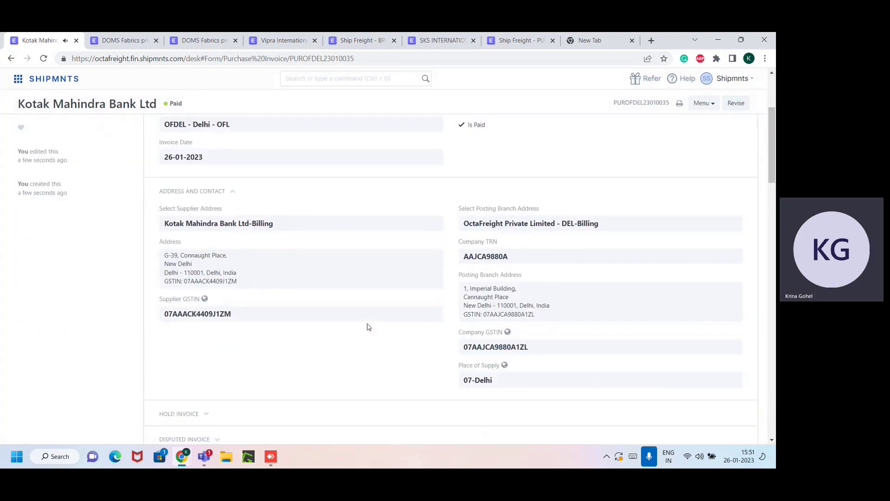